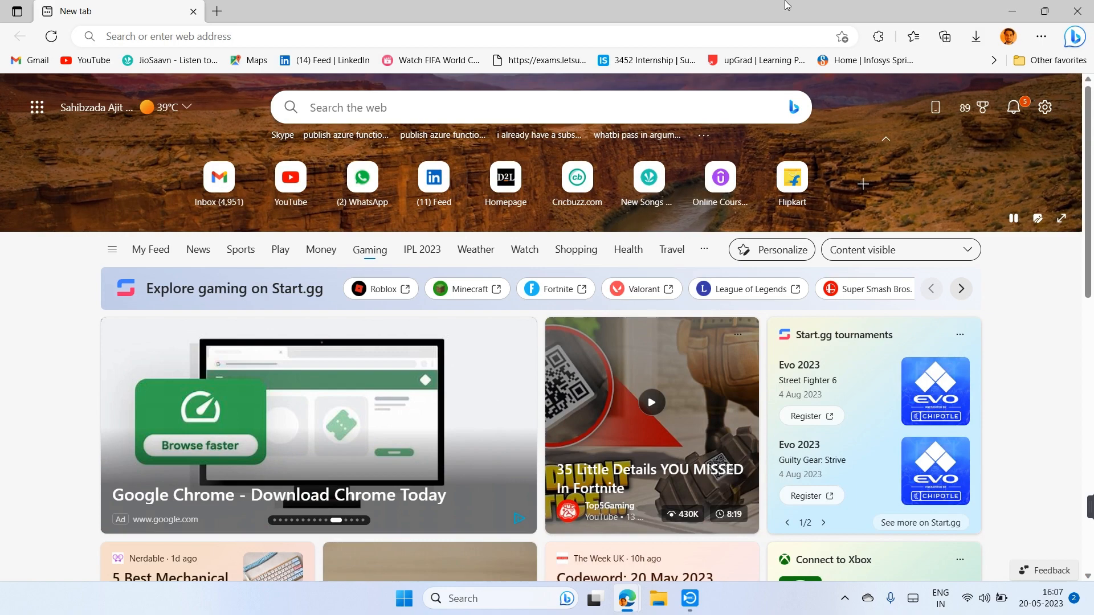
# - Open the Microsoft Azure portal home page at portal.azure.com
pyautogui.click(527, 40)
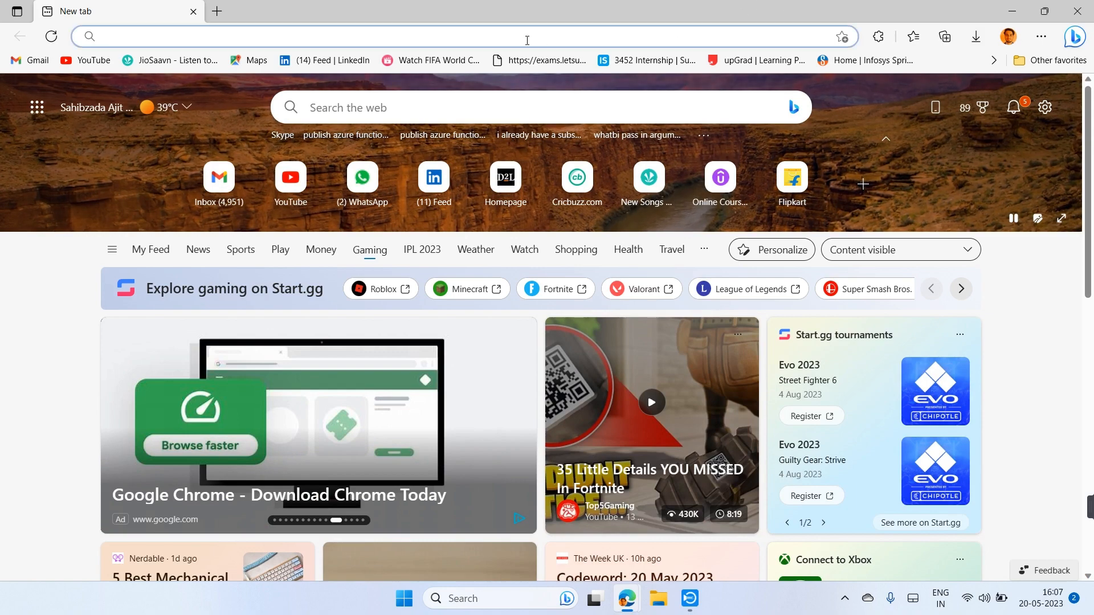
pyautogui.write('porta;')
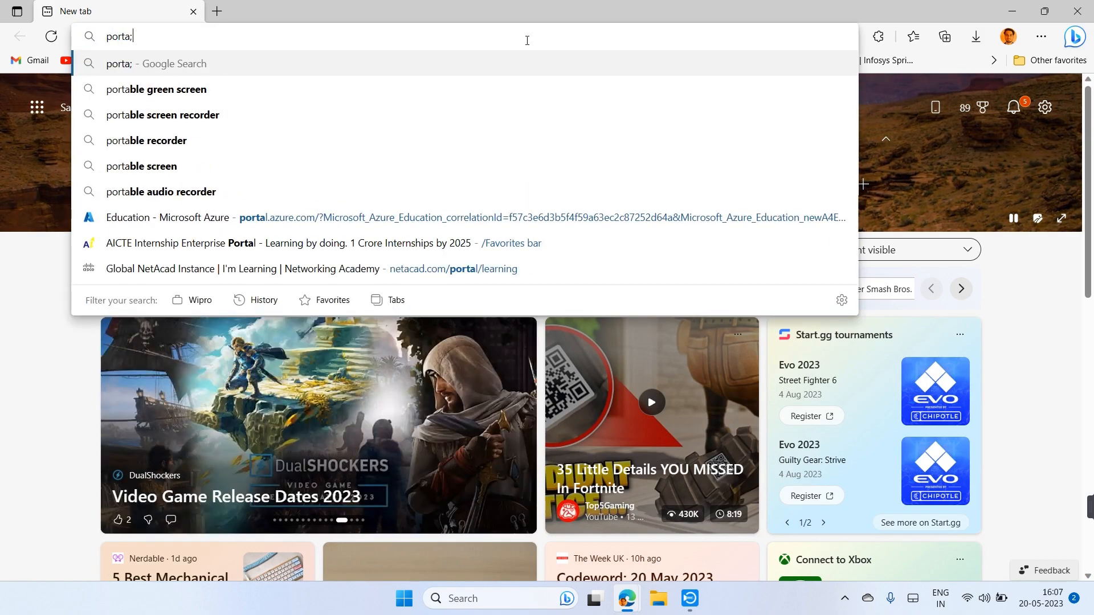
pyautogui.write('l')
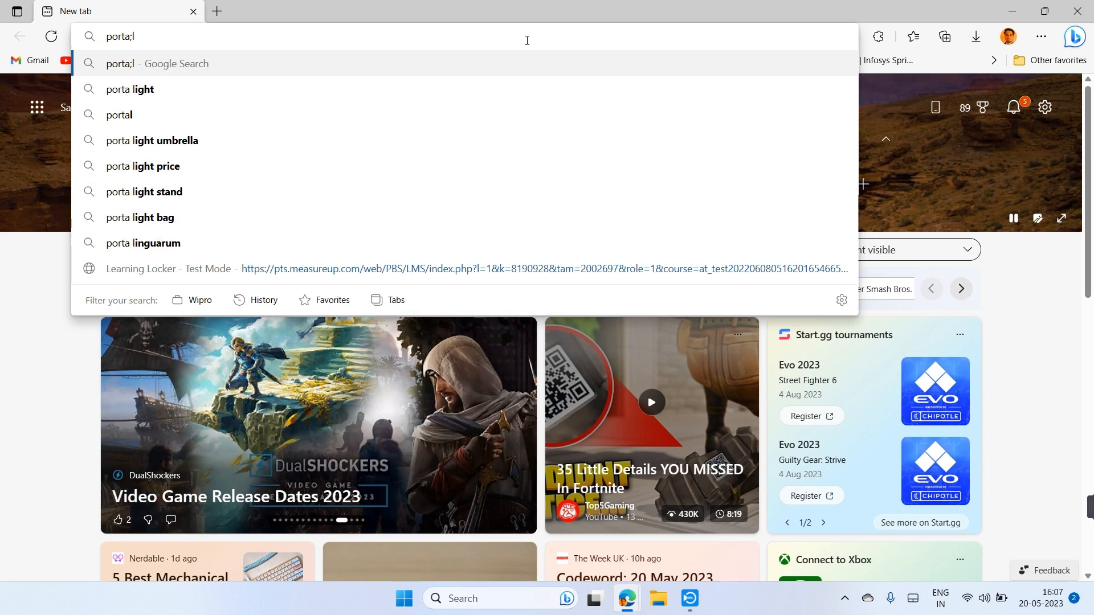
pyautogui.press('BackSpace')
pyautogui.press('BackSpace')
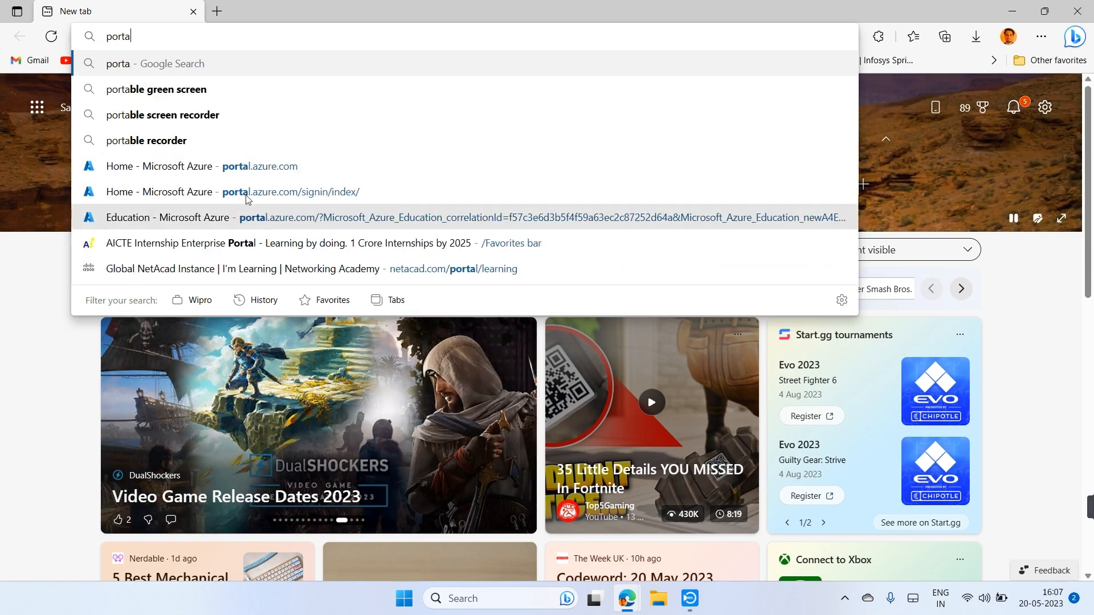
pyautogui.click(260, 166)
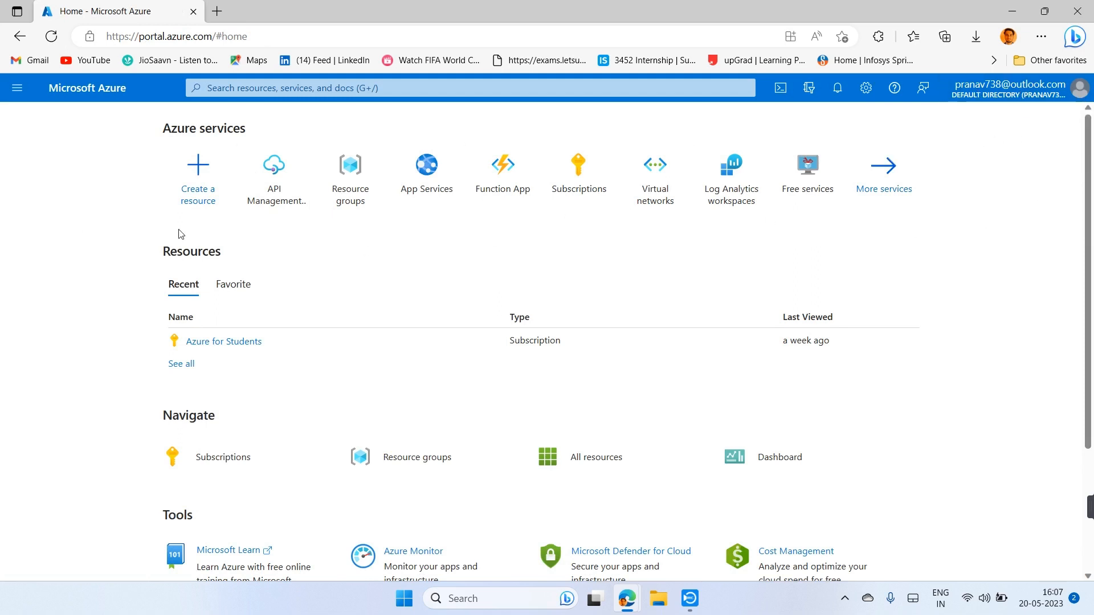
# - Search the portal for API, open API Management services and start creating a new service
pyautogui.click(376, 93)
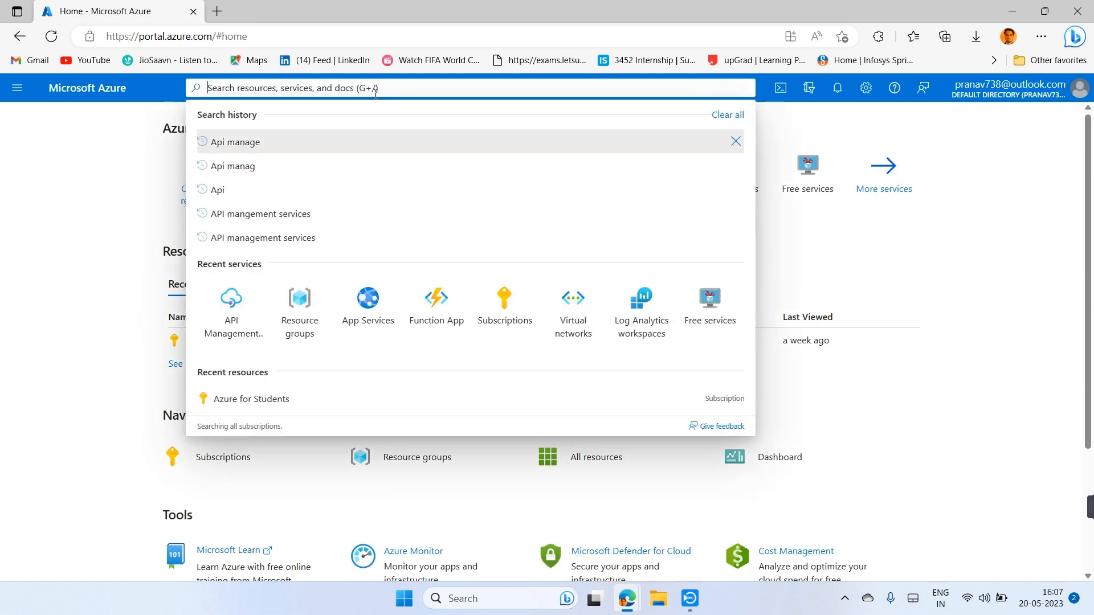
pyautogui.write('APO')
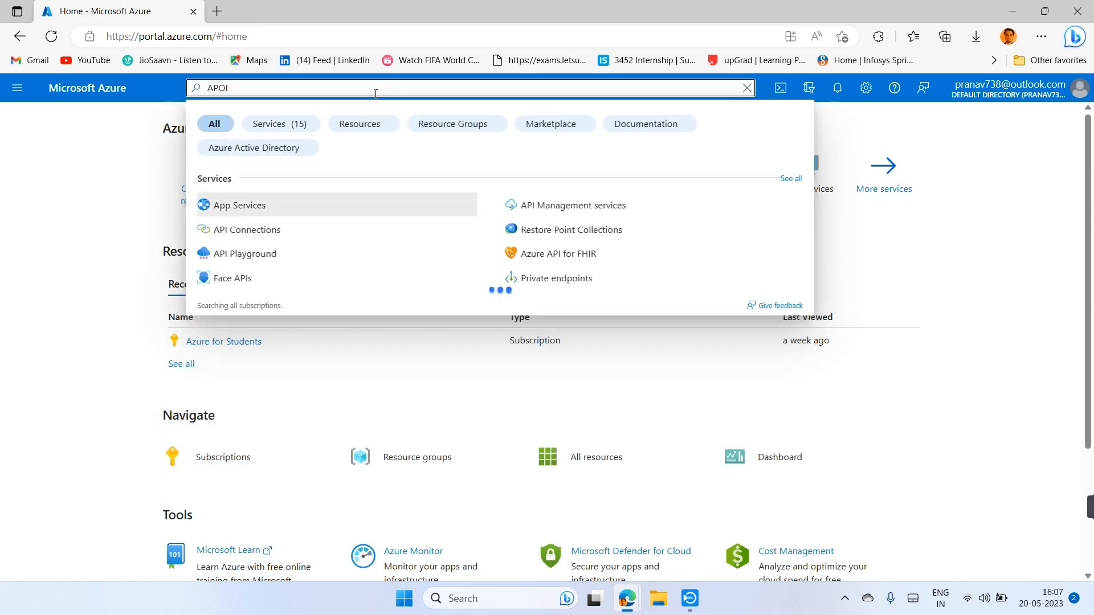
pyautogui.press('BackSpace')
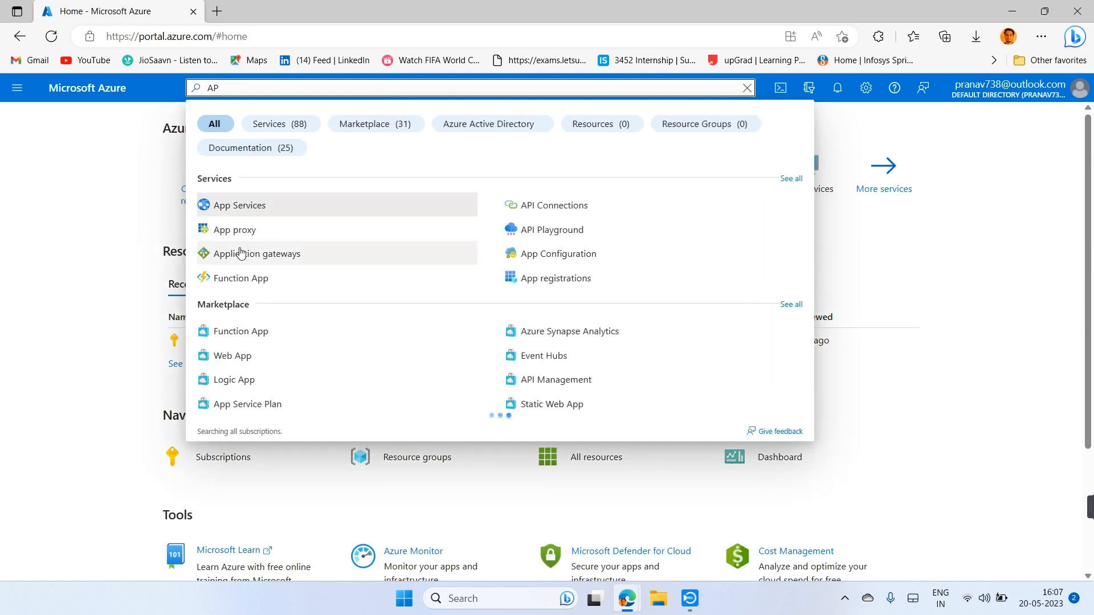
pyautogui.write('I')
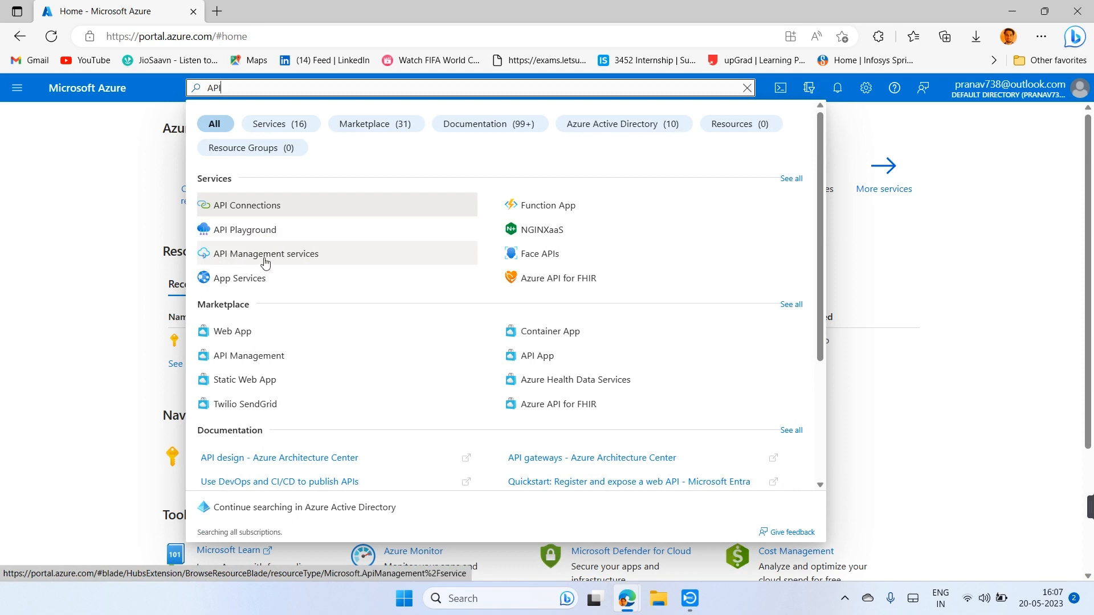
pyautogui.click(265, 263)
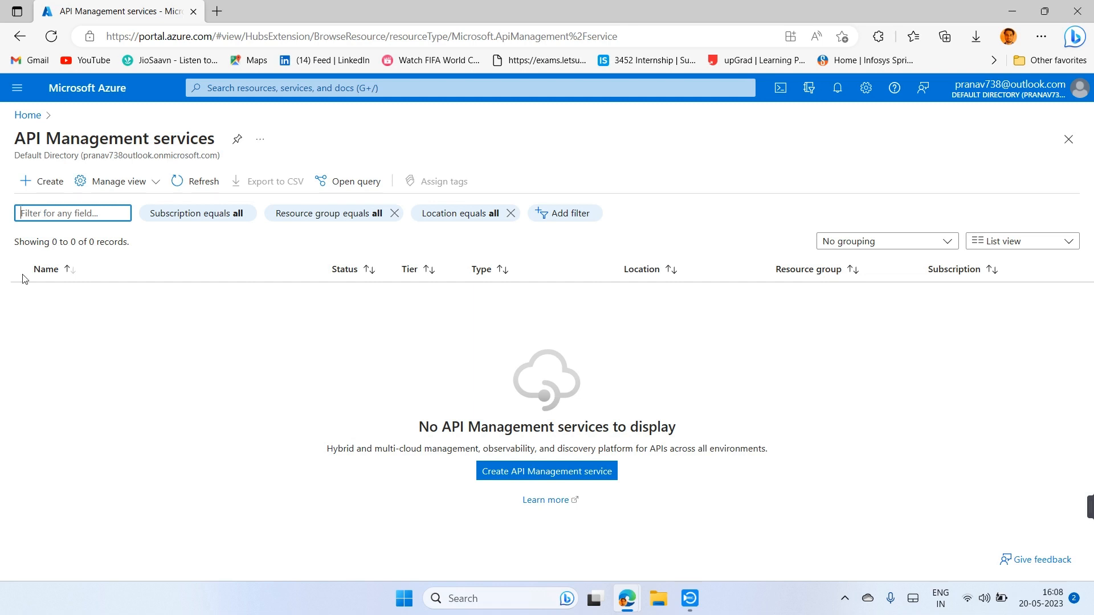
pyautogui.click(28, 193)
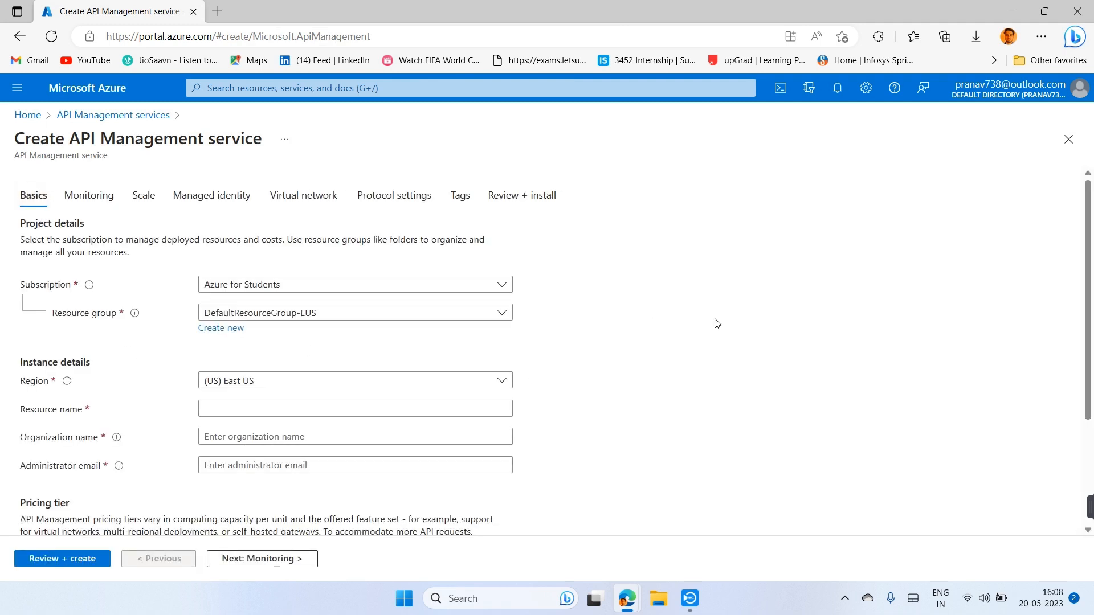
# - Review the project, instance and pricing fields in the Basics section of the new API Management service
pyautogui.scroll(-1, 717, 323)
pyautogui.scroll(1, 715, 322)
pyautogui.scroll(-1, 776, 326)
pyautogui.scroll(1, 776, 326)
pyautogui.scroll(-1, 776, 327)
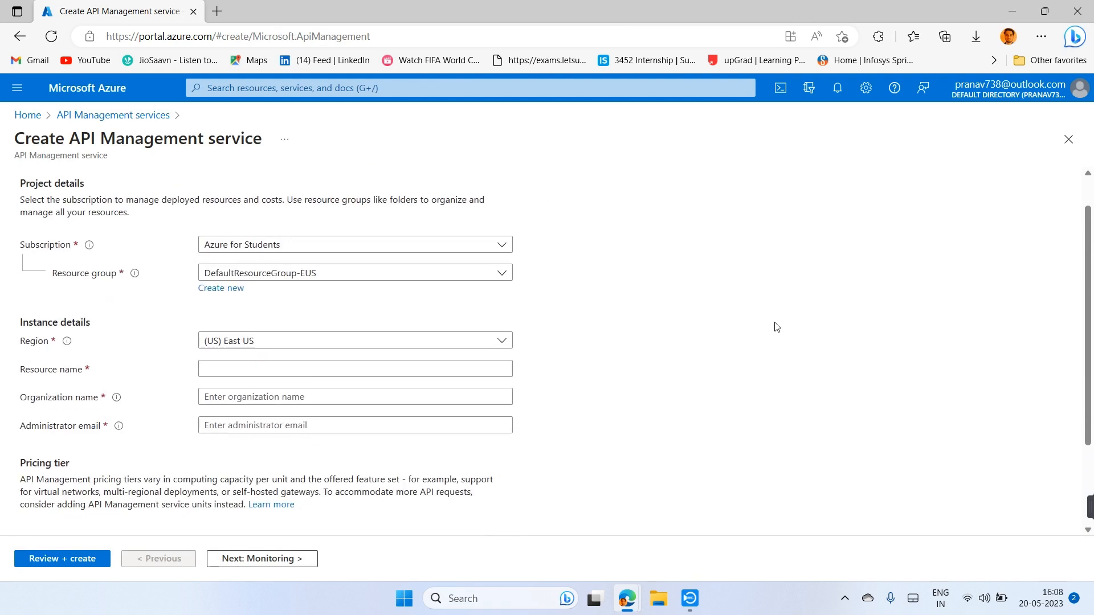
pyautogui.scroll(1, 674, 381)
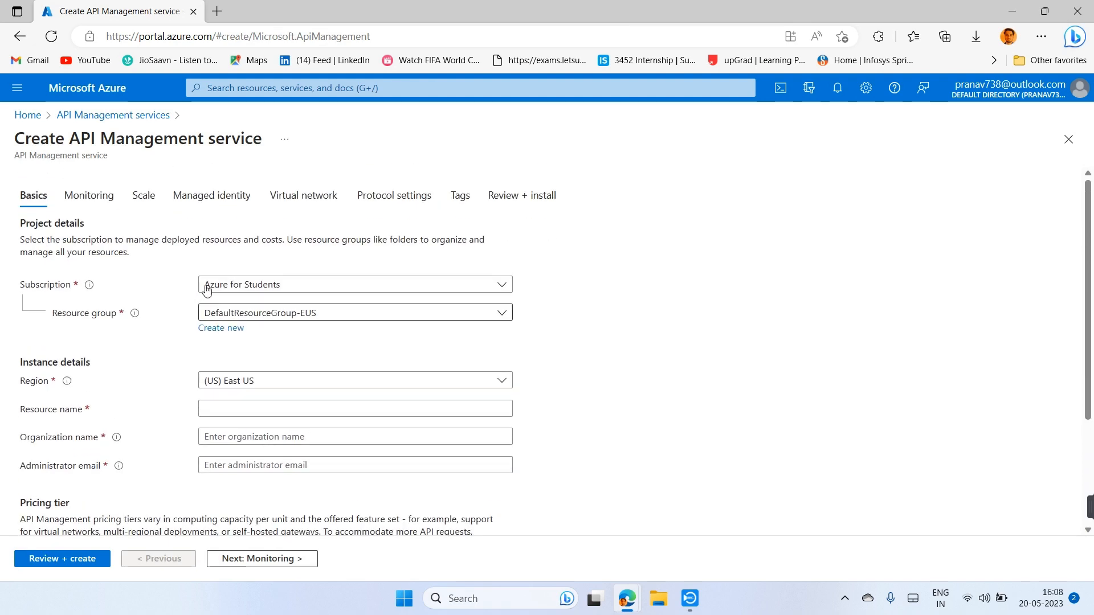
pyautogui.scroll(-1, 148, 297)
pyautogui.scroll(1, 148, 297)
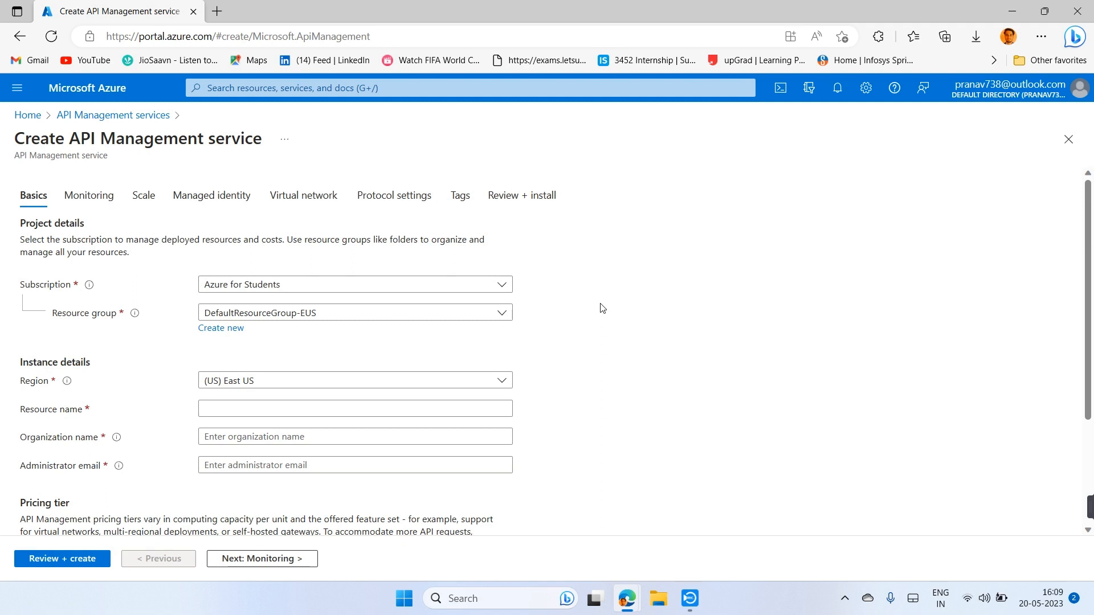
# - Create a new resource group named DEMORESOURCE for the API Management service
pyautogui.click(221, 329)
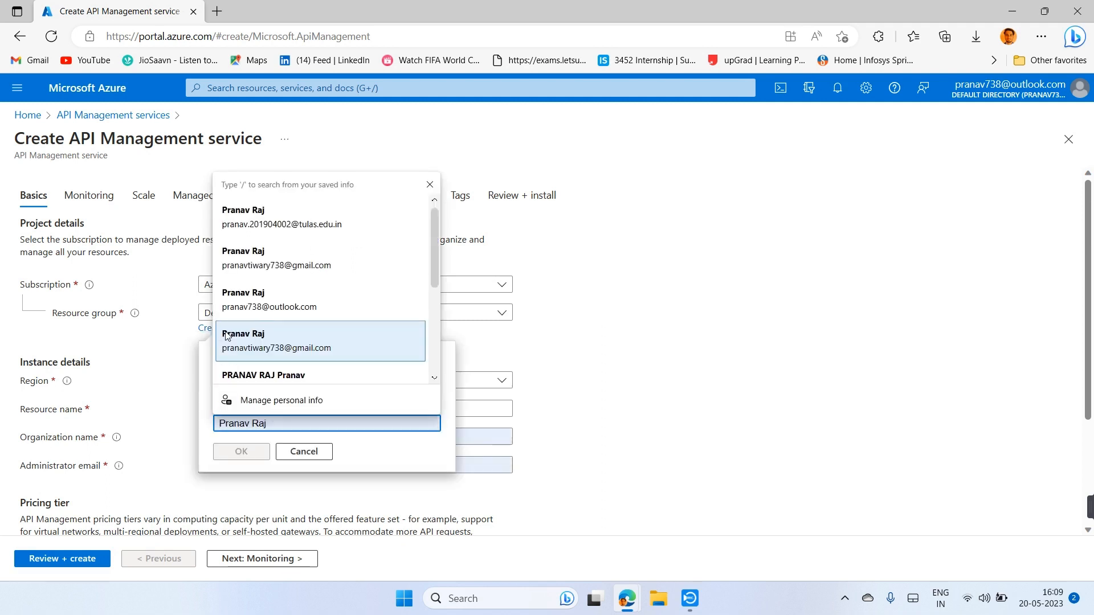
pyautogui.click(566, 341)
pyautogui.click(209, 335)
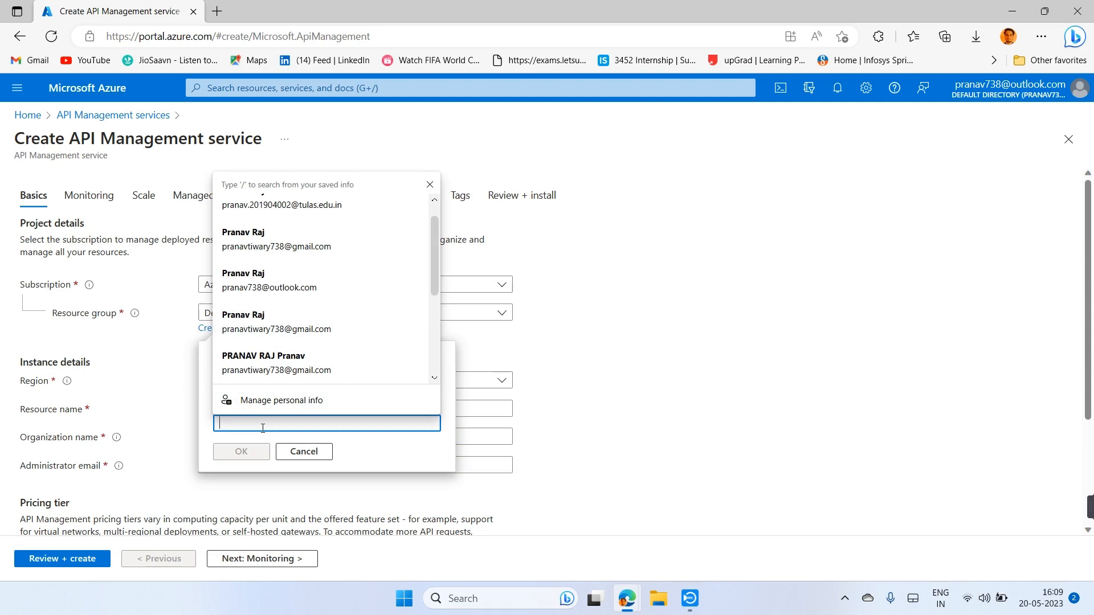
pyautogui.write('DEMO')
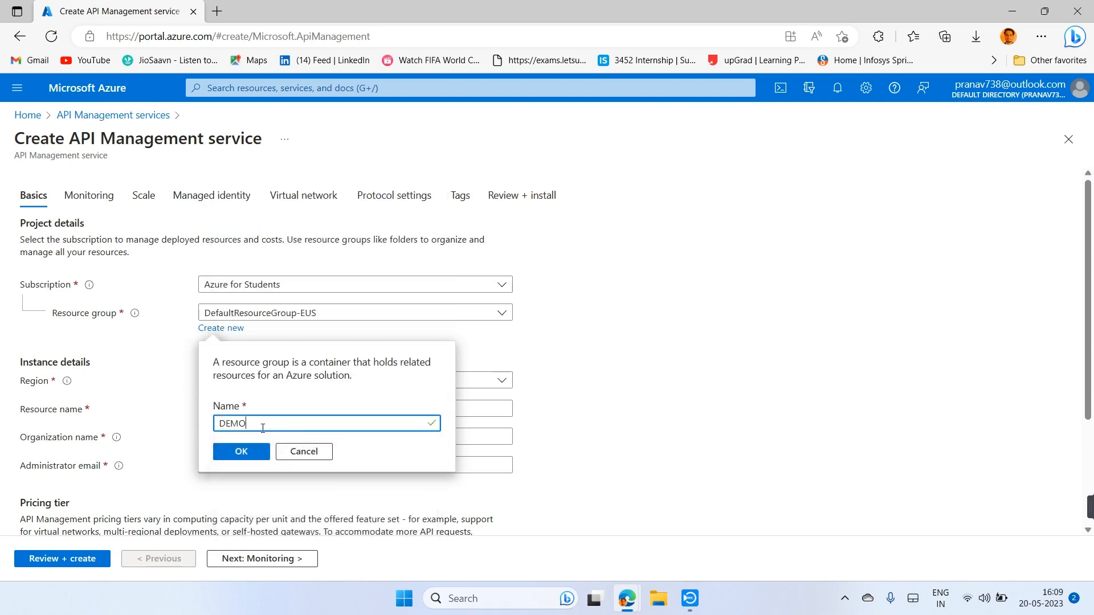
pyautogui.write('RESOURCE')
pyautogui.click(241, 451)
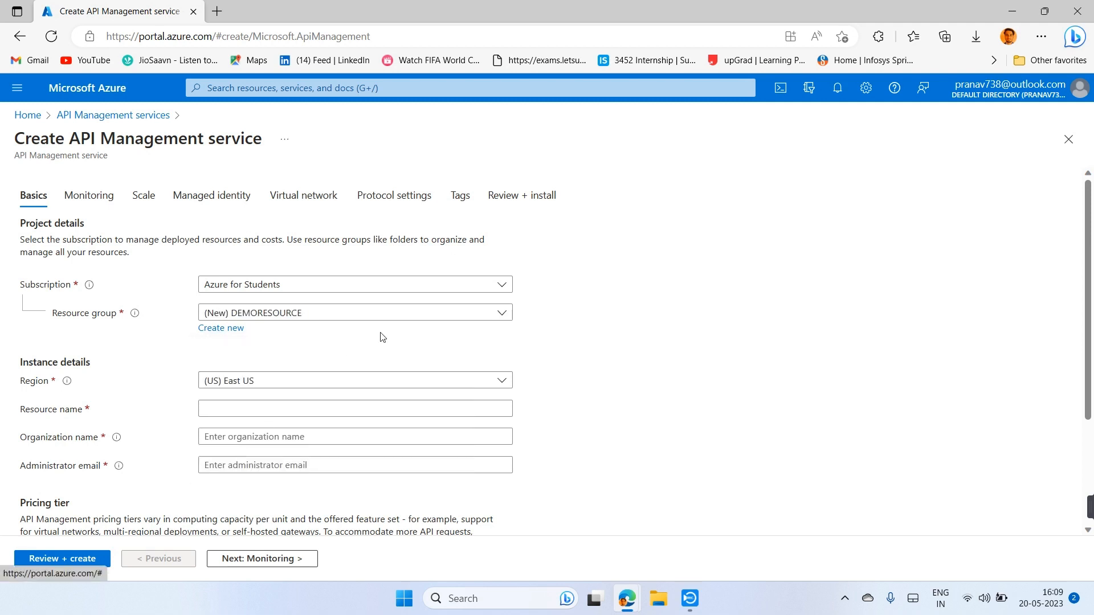
# - Set the API Management service's resource name to DEMORES
pyautogui.scroll(-1, 382, 337)
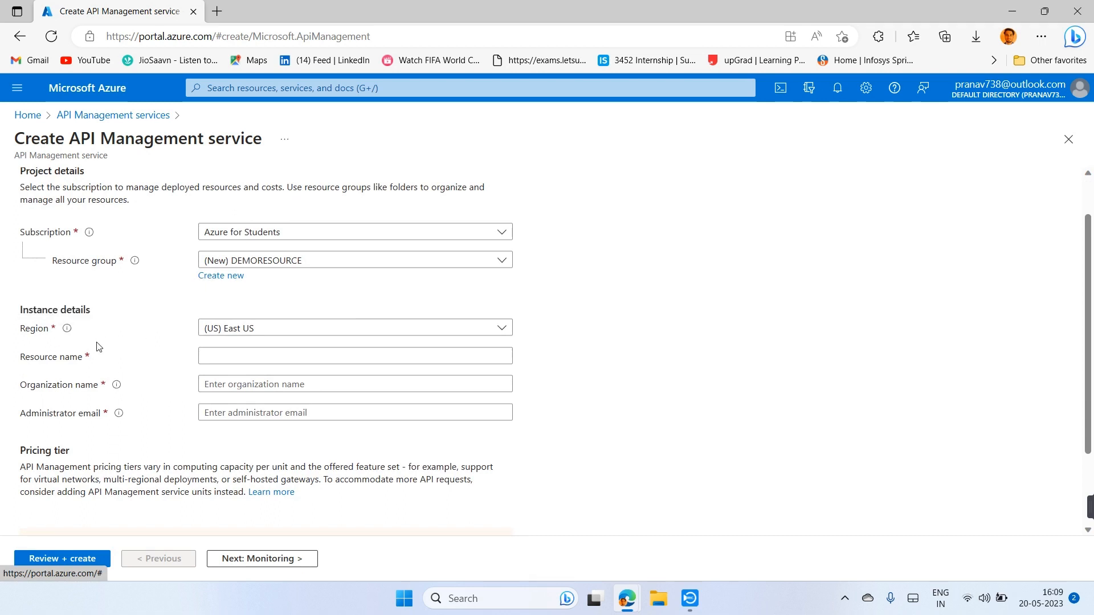
pyautogui.click(254, 355)
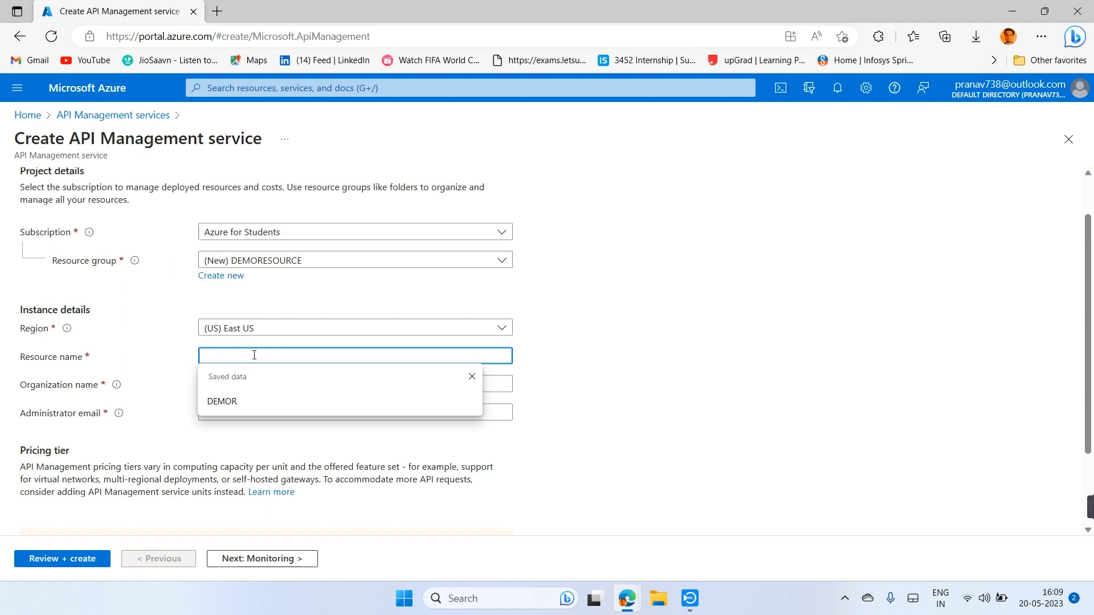
pyautogui.write('DEMOR')
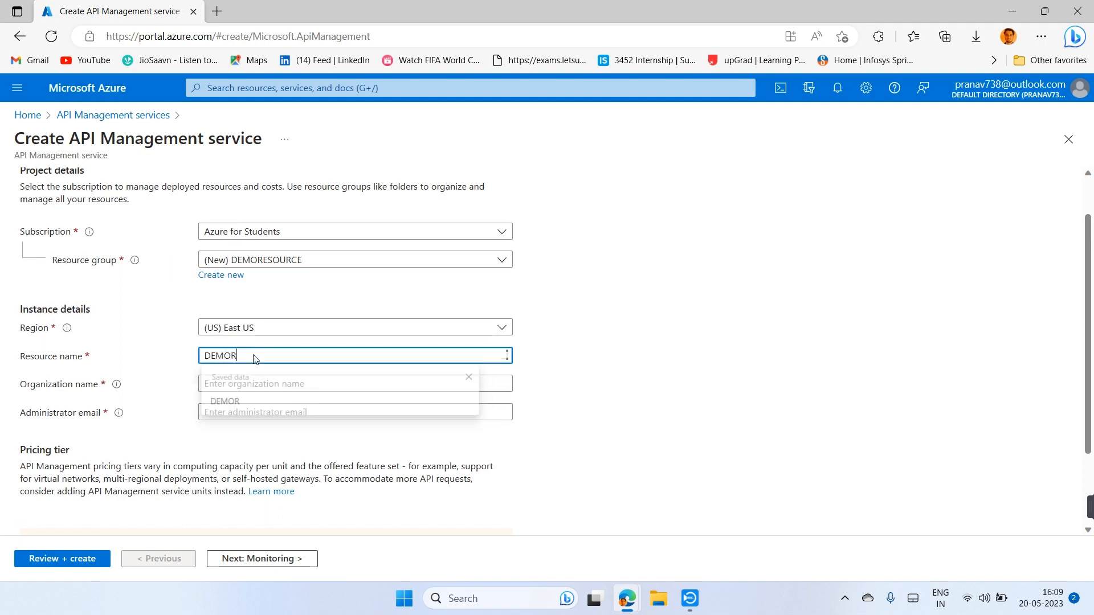
pyautogui.write('ES')
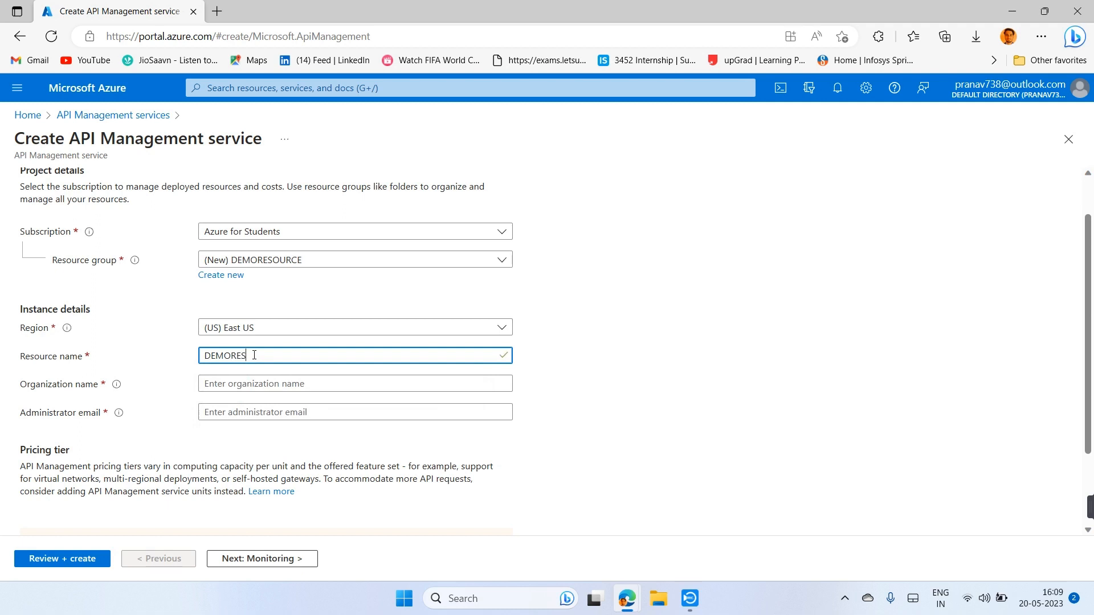
# - Set the organization name to XYZCOM and fill in the administrator email from the saved entries
pyautogui.click(266, 389)
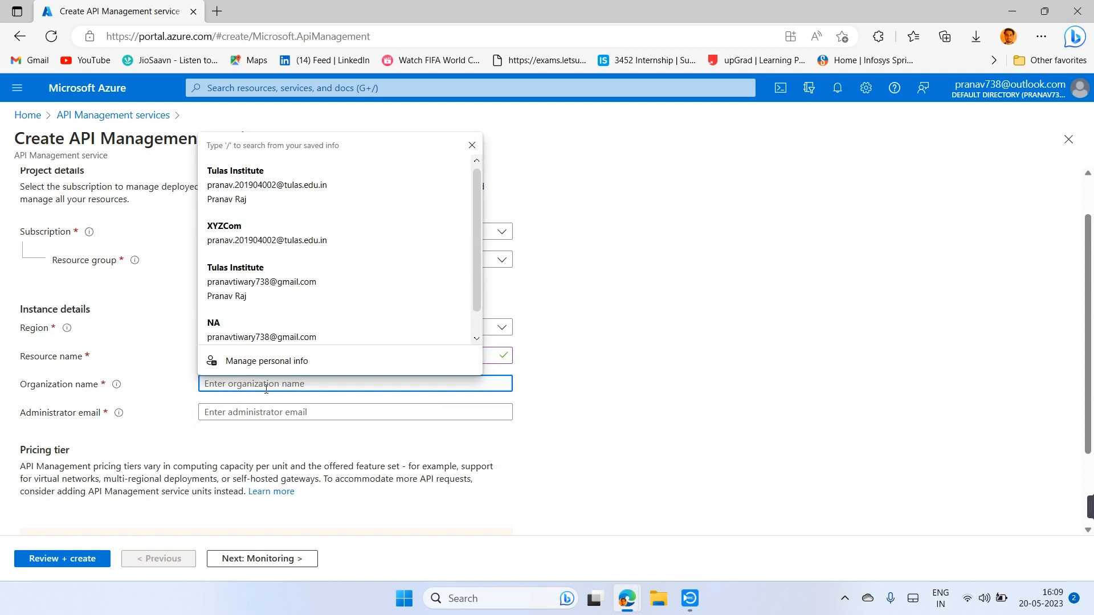
pyautogui.write('XYZ')
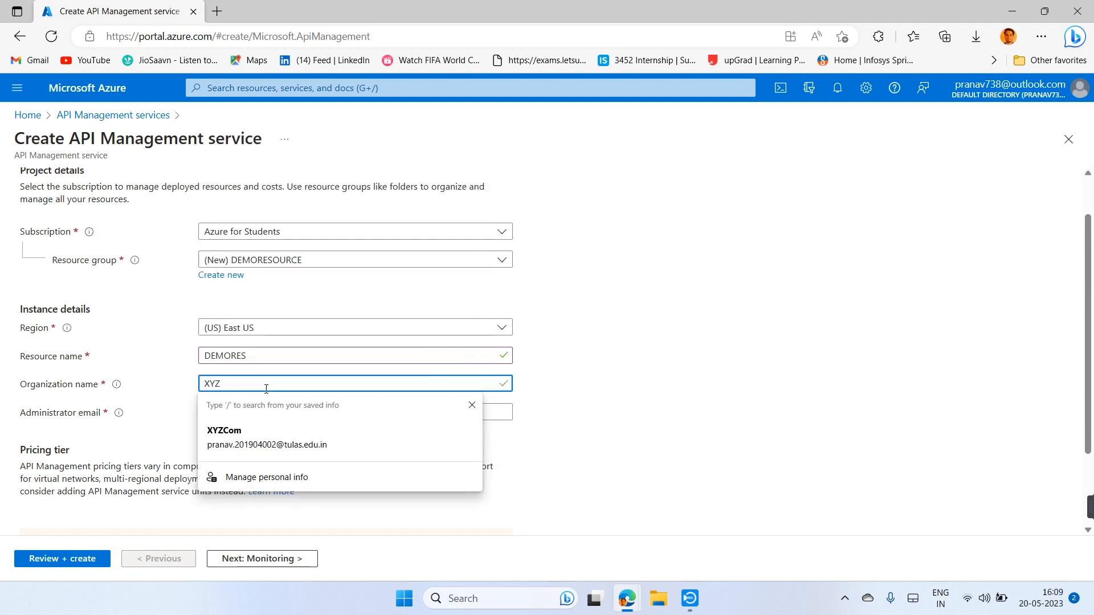
pyautogui.write('COM')
pyautogui.click(722, 352)
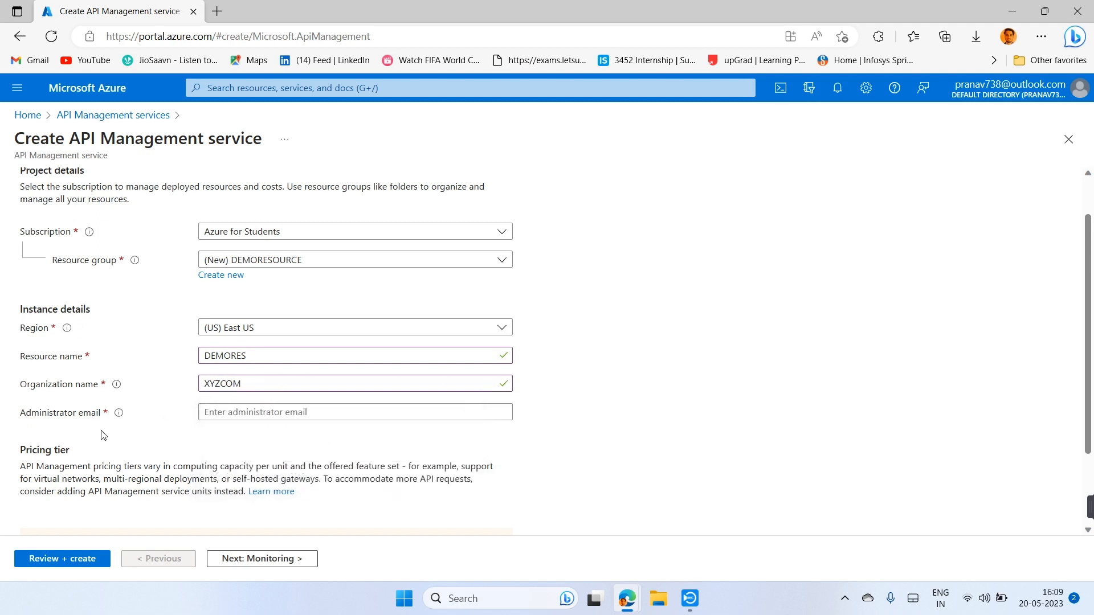
pyautogui.click(276, 413)
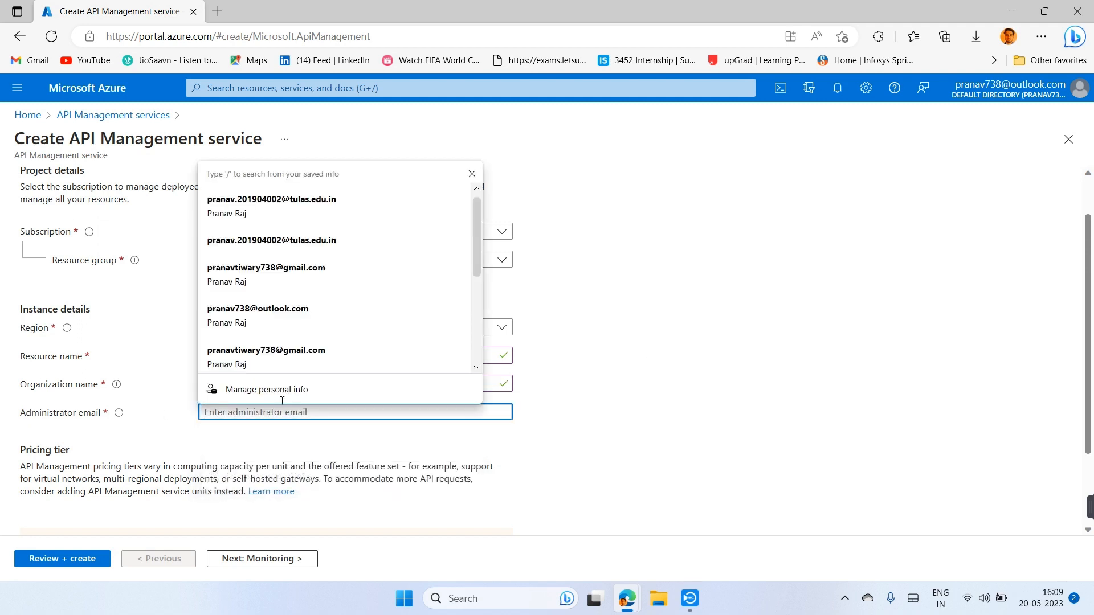
pyautogui.click(343, 190)
# - Look through the available pricing tiers for the service without choosing a different one
pyautogui.scroll(-2, 393, 388)
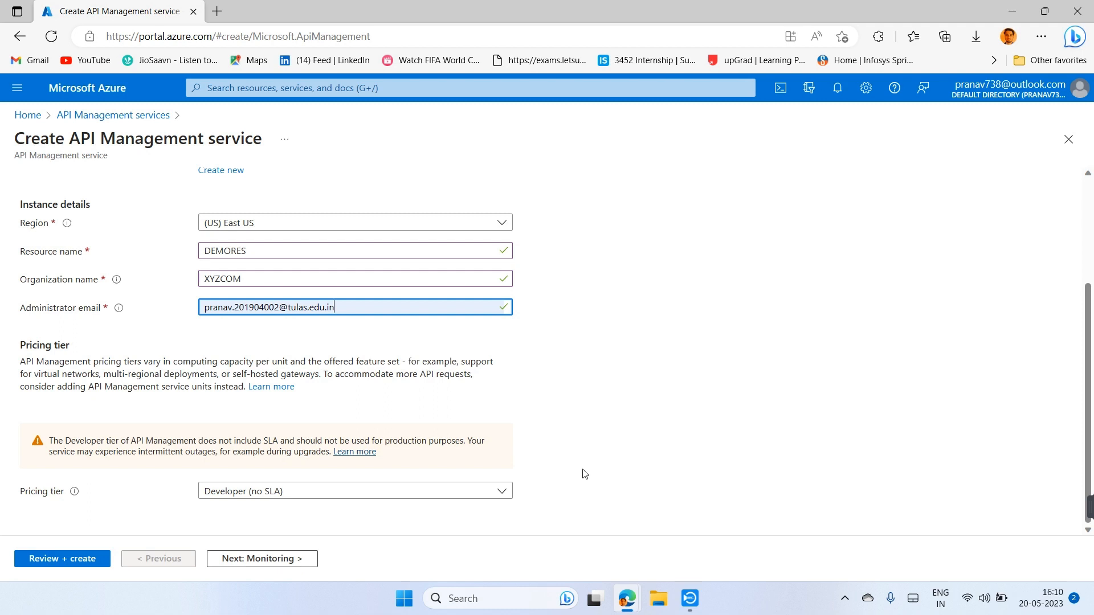
pyautogui.click(504, 496)
pyautogui.click(504, 496)
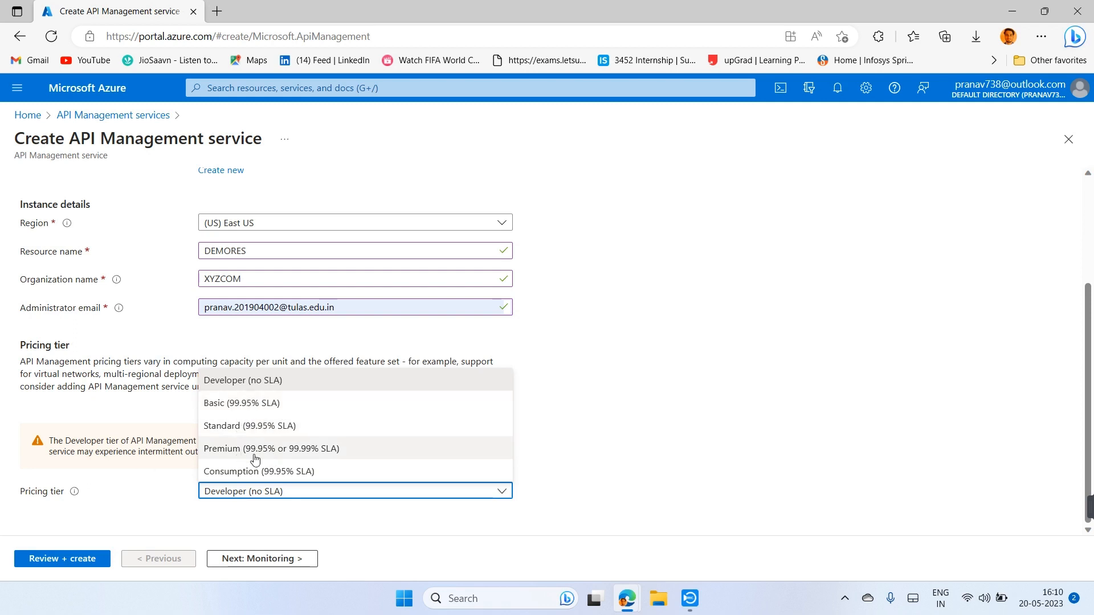
pyautogui.click(527, 486)
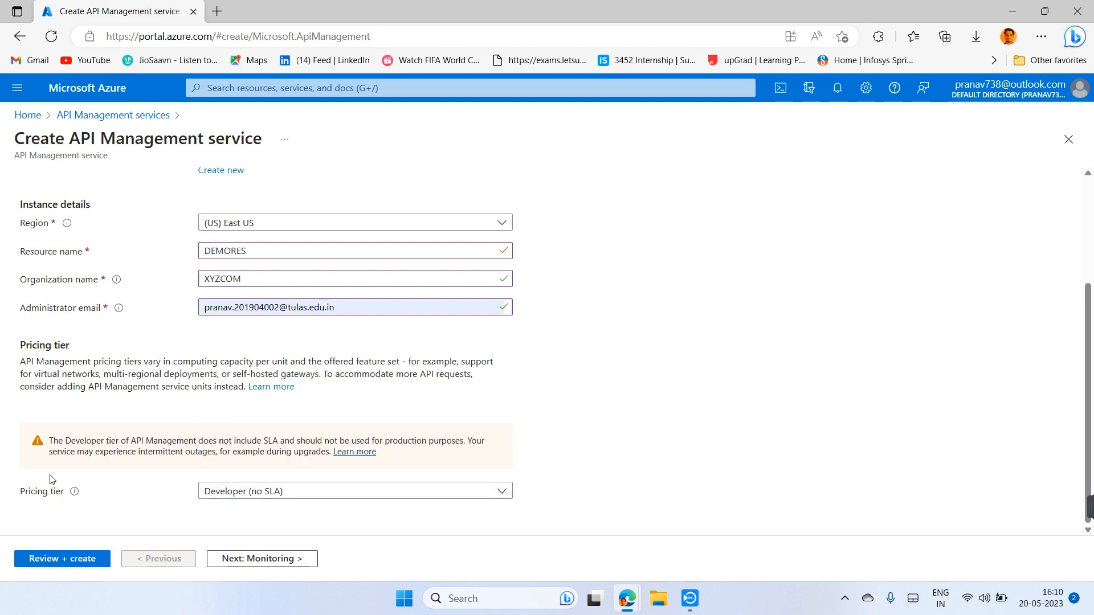
# - Open the linked API Management pricing details and examine the table comparing the tiers' purpose and price
pyautogui.moveTo(73, 491)
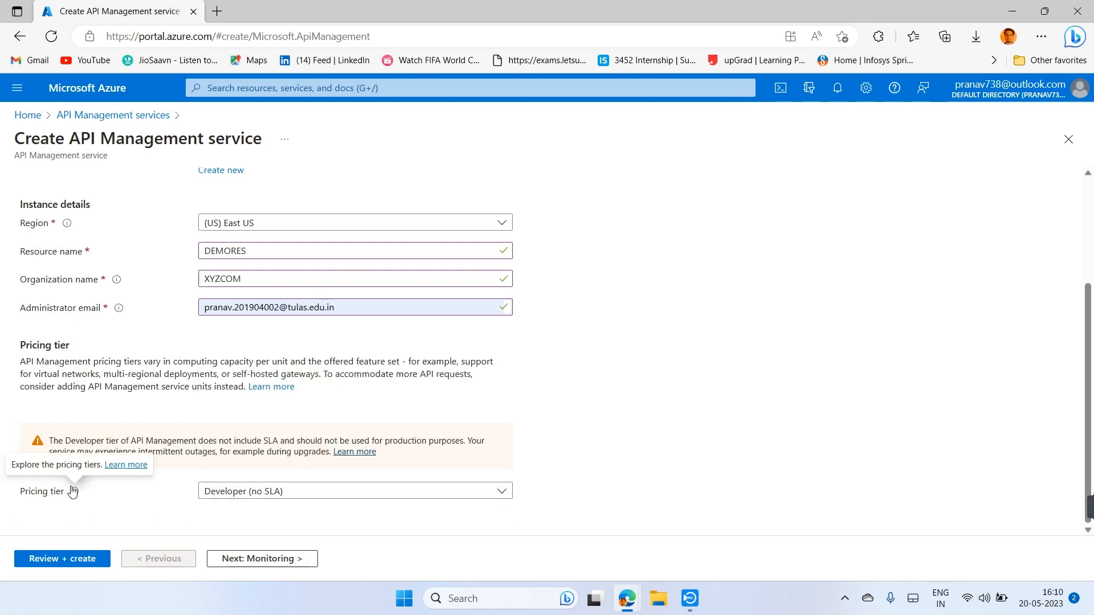
pyautogui.click(120, 466)
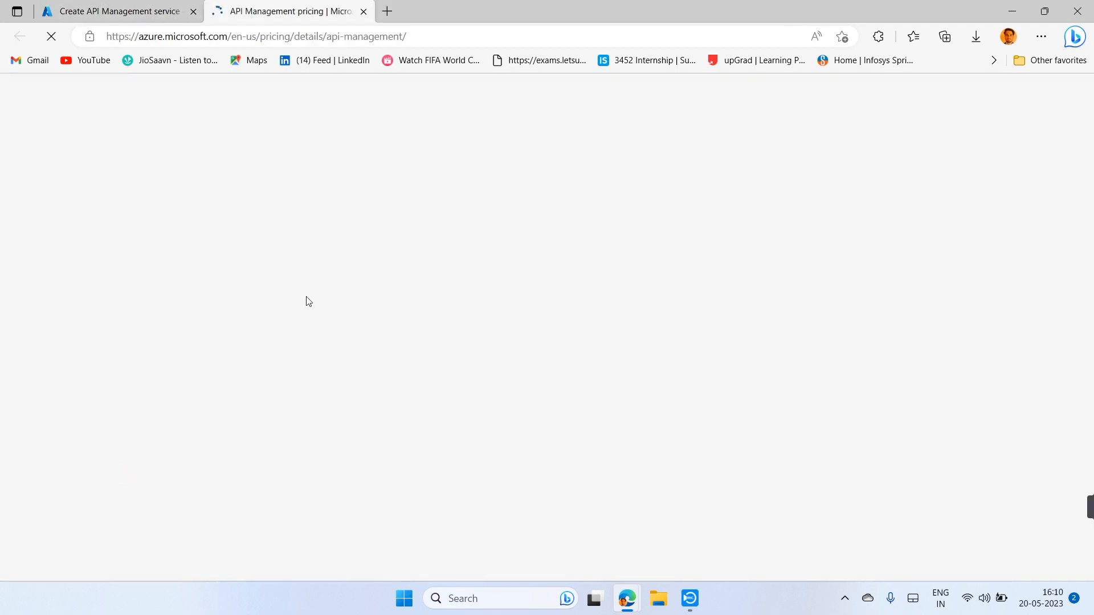
pyautogui.scroll(-10, 322, 387)
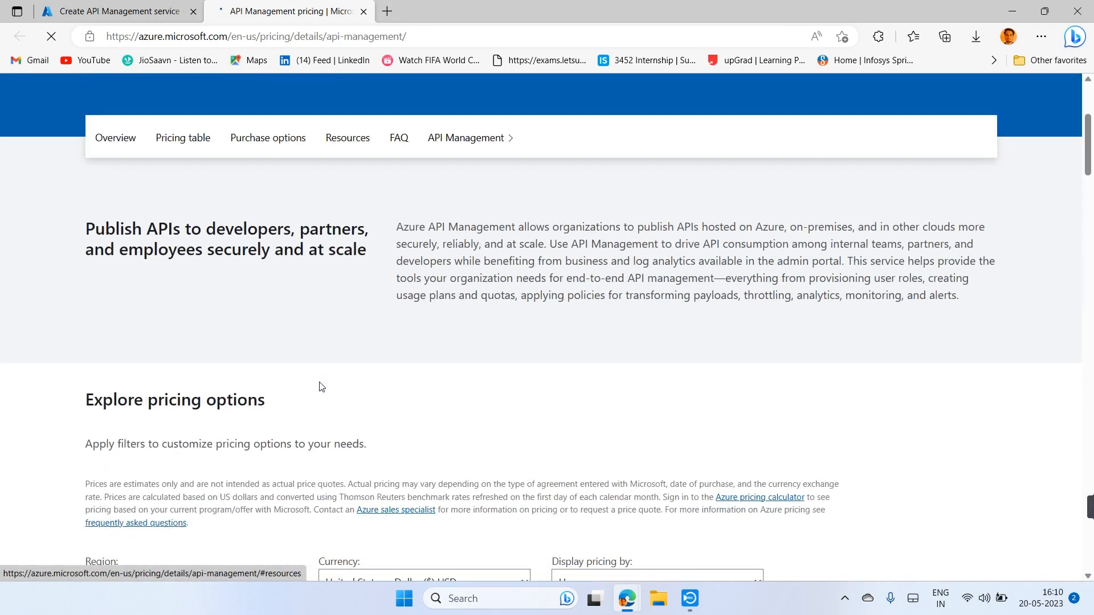
pyautogui.scroll(-5, 319, 385)
pyautogui.scroll(2, 317, 384)
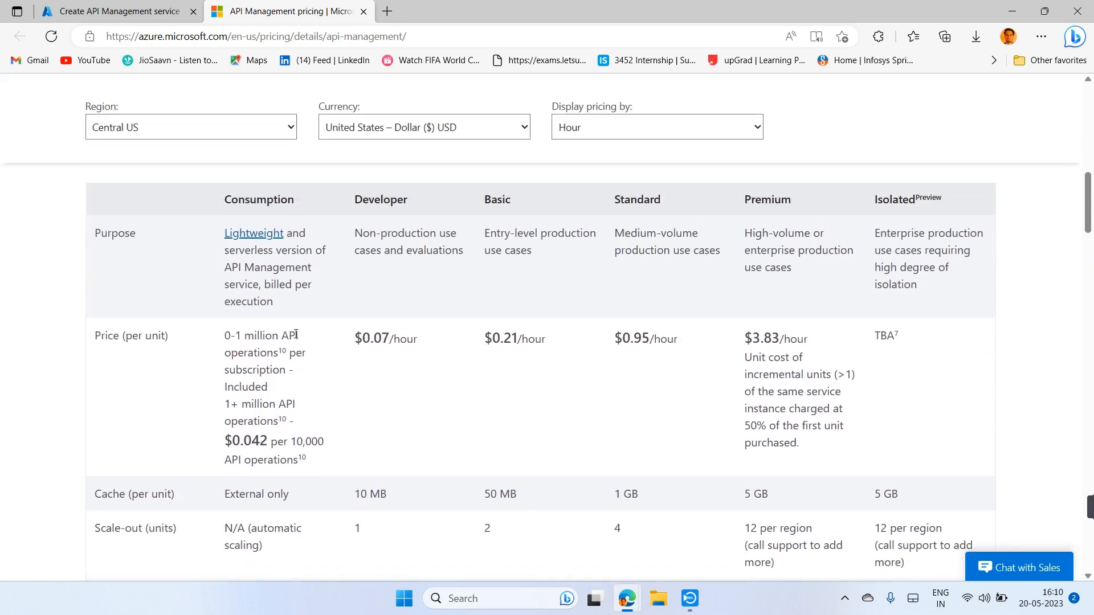
pyautogui.scroll(1, 674, 289)
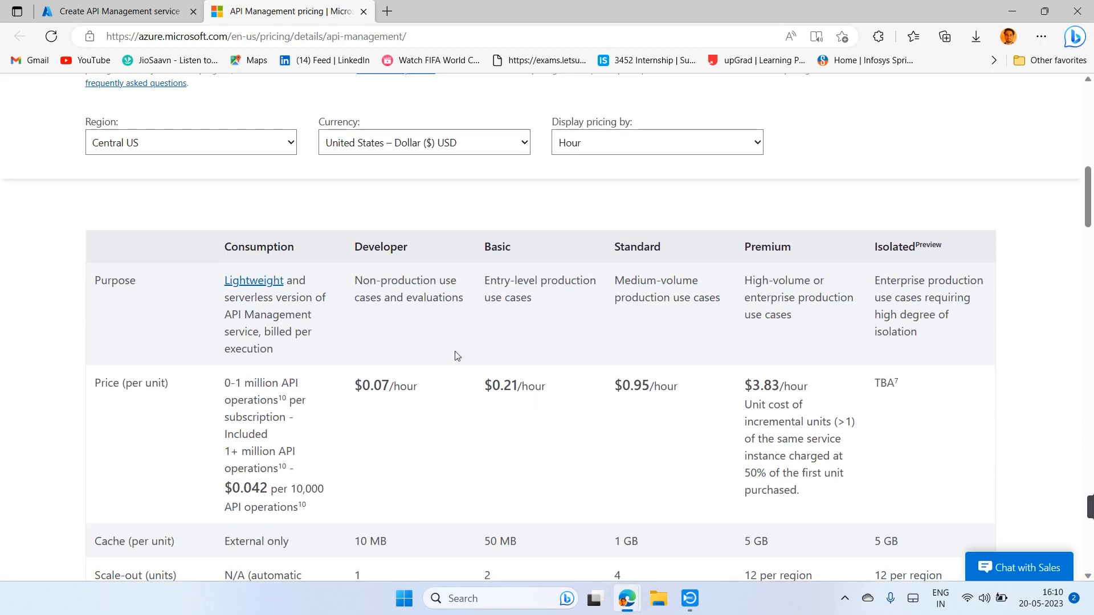
pyautogui.scroll(1, 345, 278)
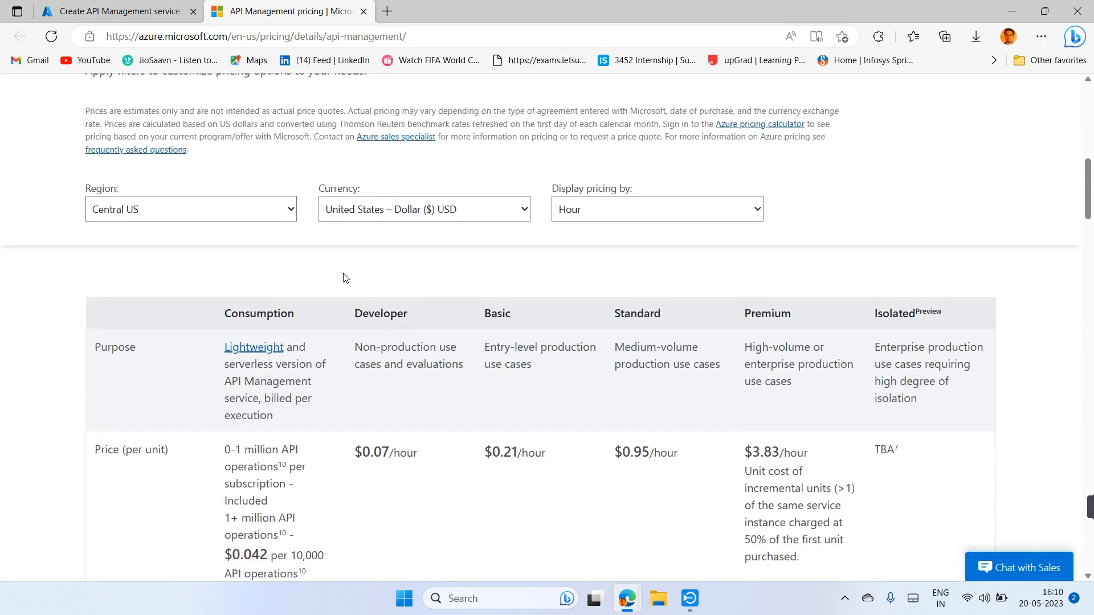
# - Close the pricing page and enable Application Insights in the API Management service's monitoring settings, leaving its instance unselected
pyautogui.click(364, 11)
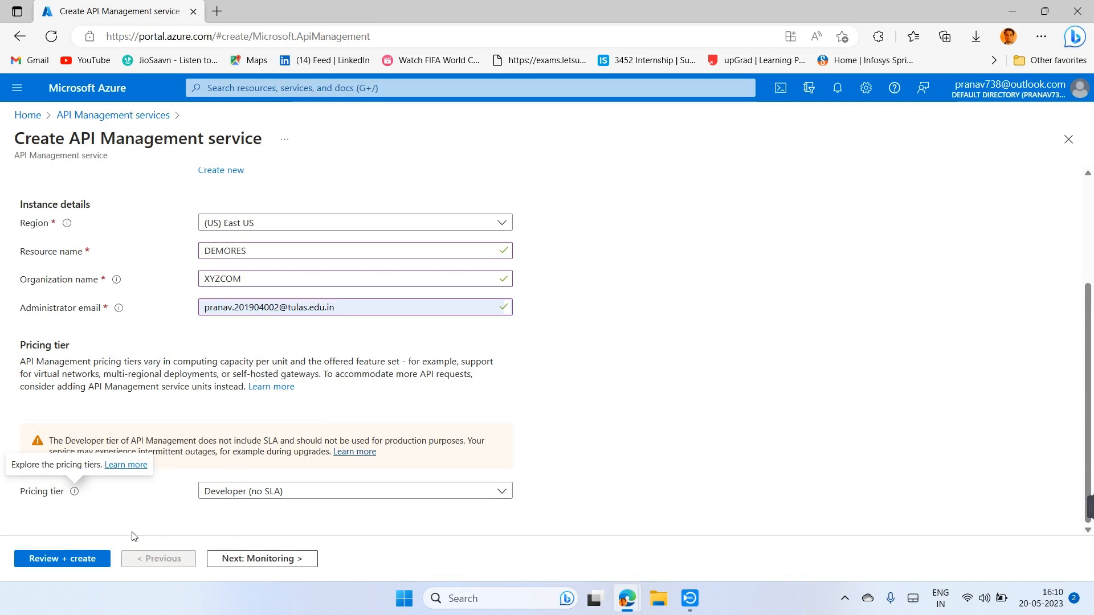
pyautogui.scroll(3, 114, 328)
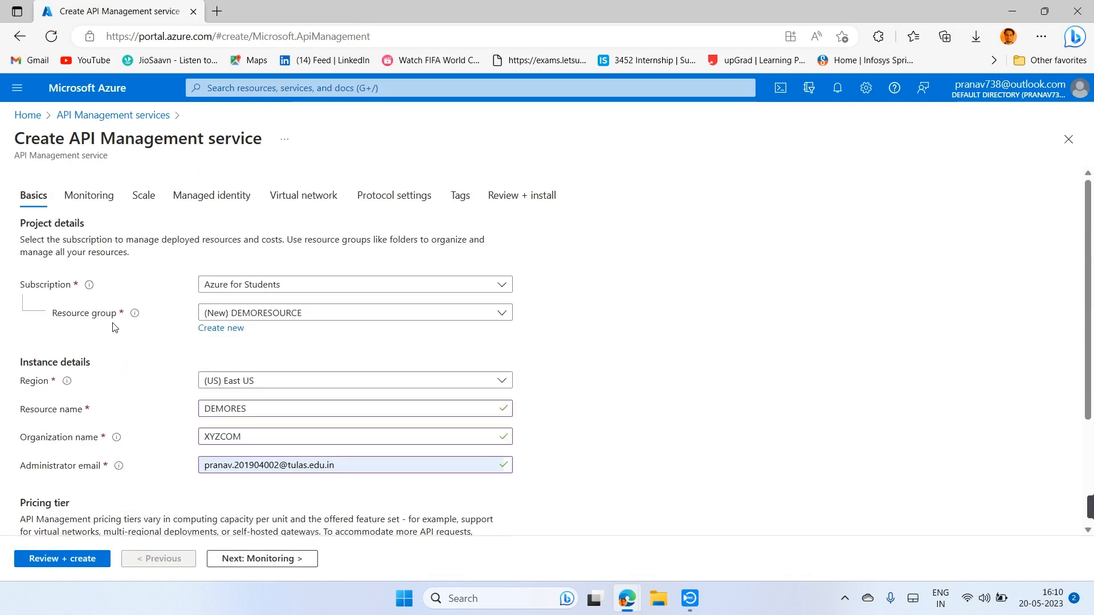
pyautogui.click(93, 196)
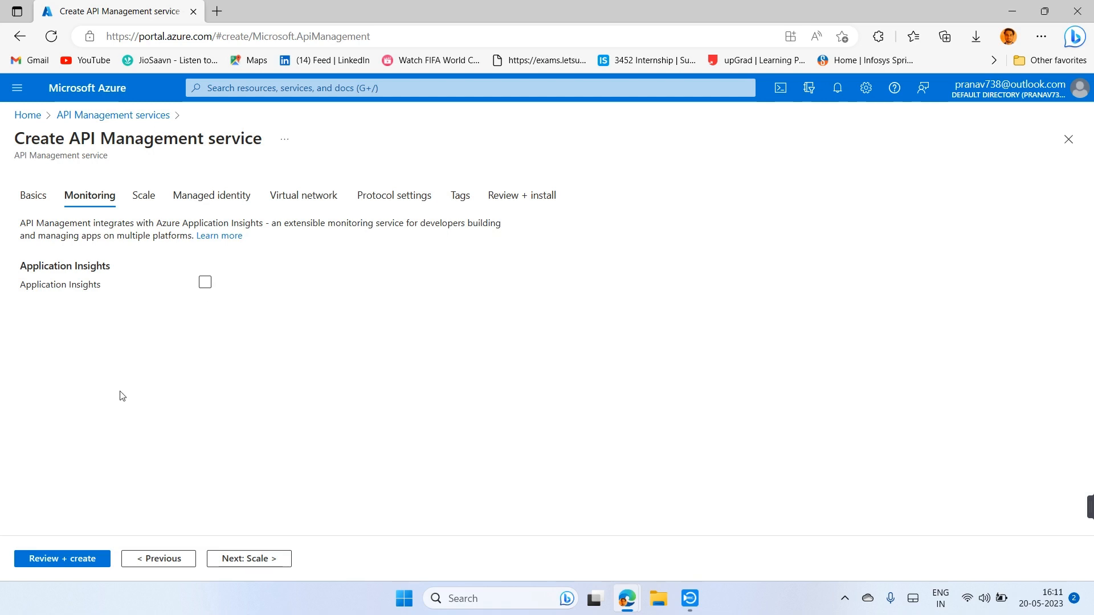
pyautogui.click(205, 282)
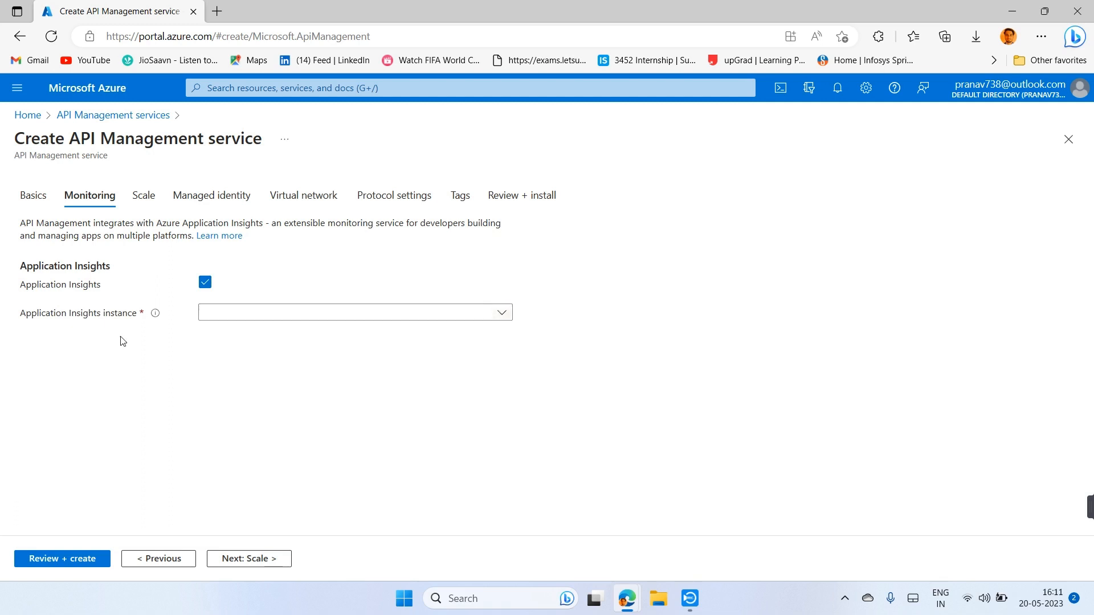
pyautogui.click(334, 320)
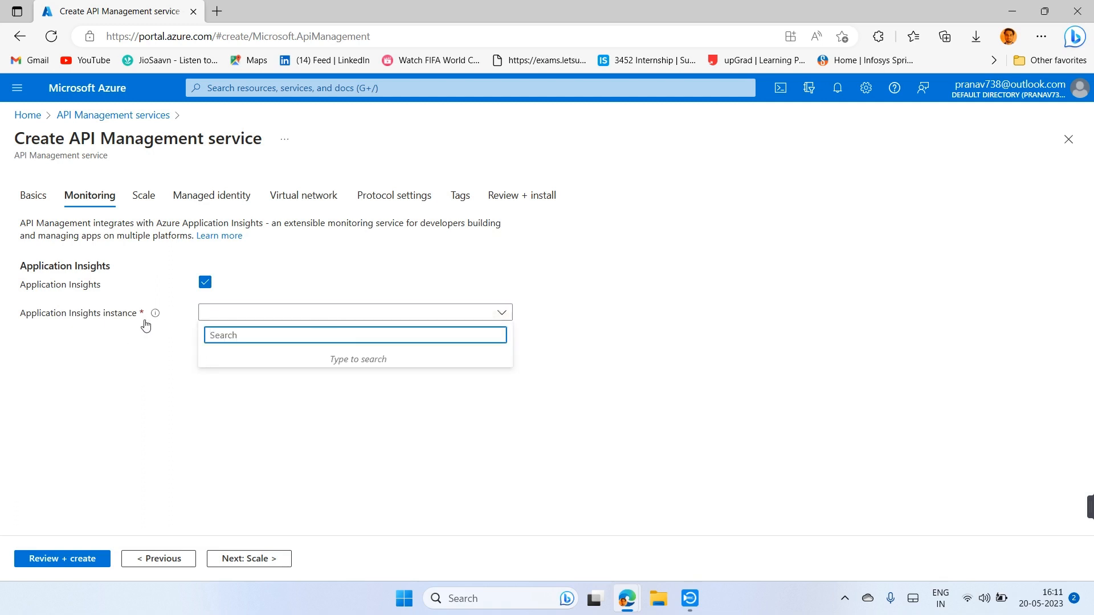
pyautogui.click(157, 415)
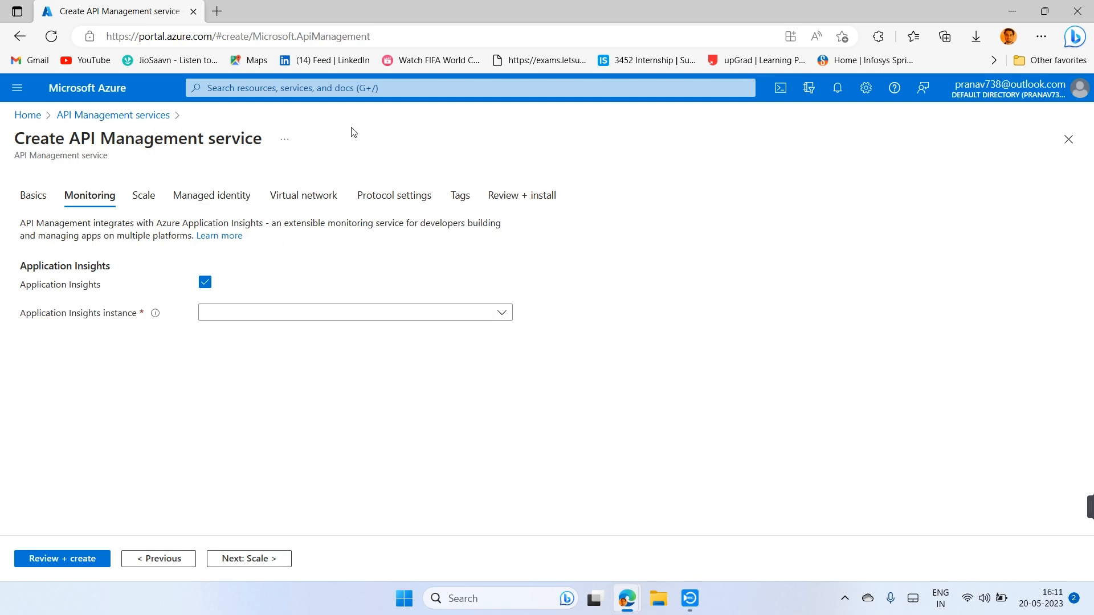
# - Search the portal for Application Insights, open it in a new browser tab and start creating a new Application Insights resource
pyautogui.click(388, 92)
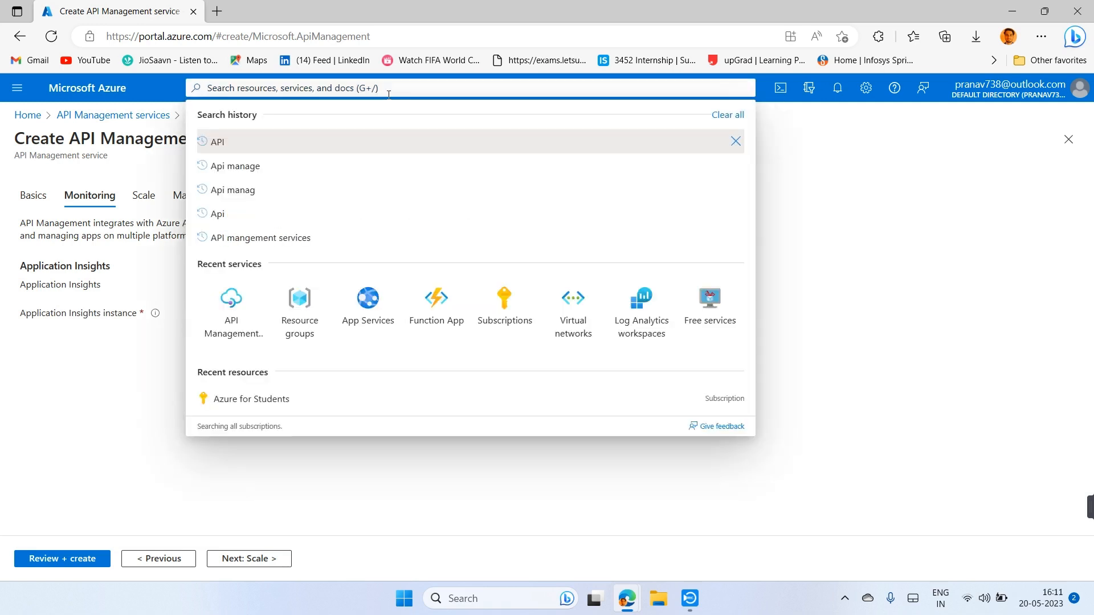
pyautogui.write('applicat')
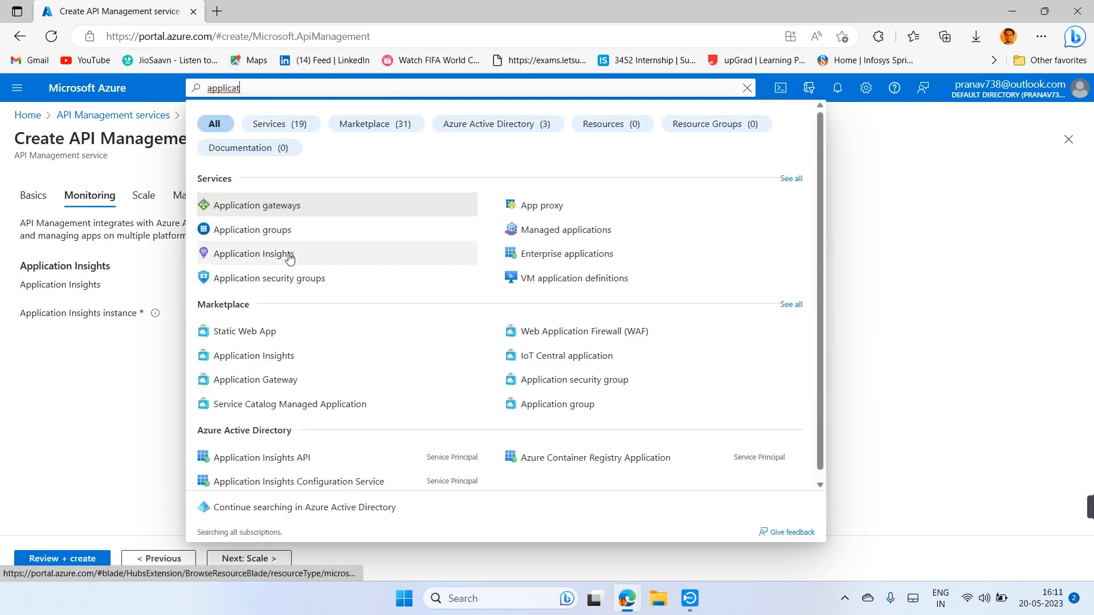
pyautogui.rightClick(289, 255)
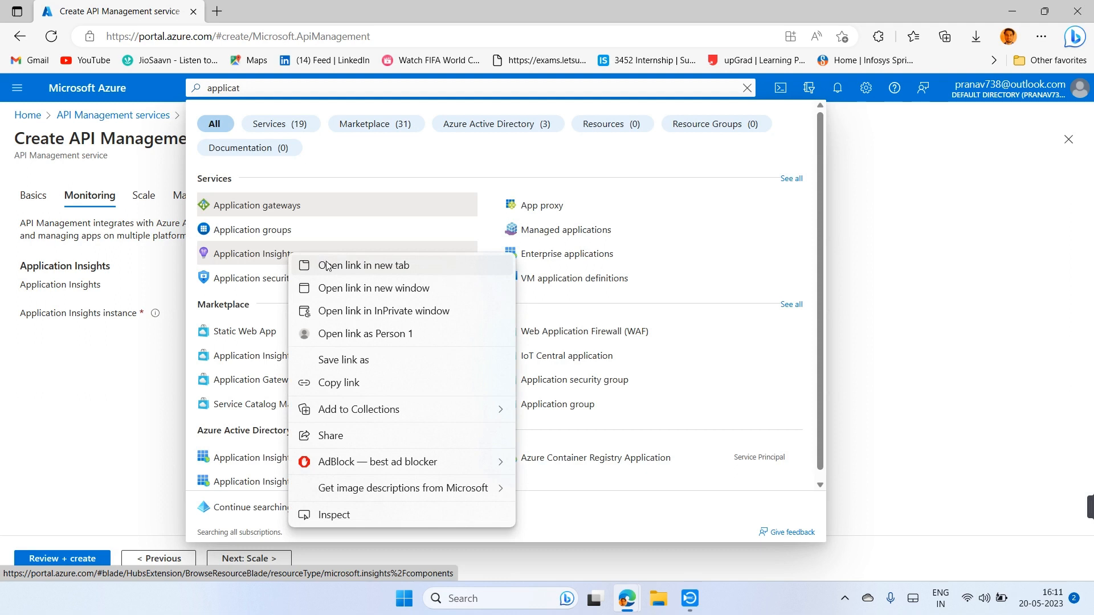
pyautogui.click(327, 265)
pyautogui.click(290, 11)
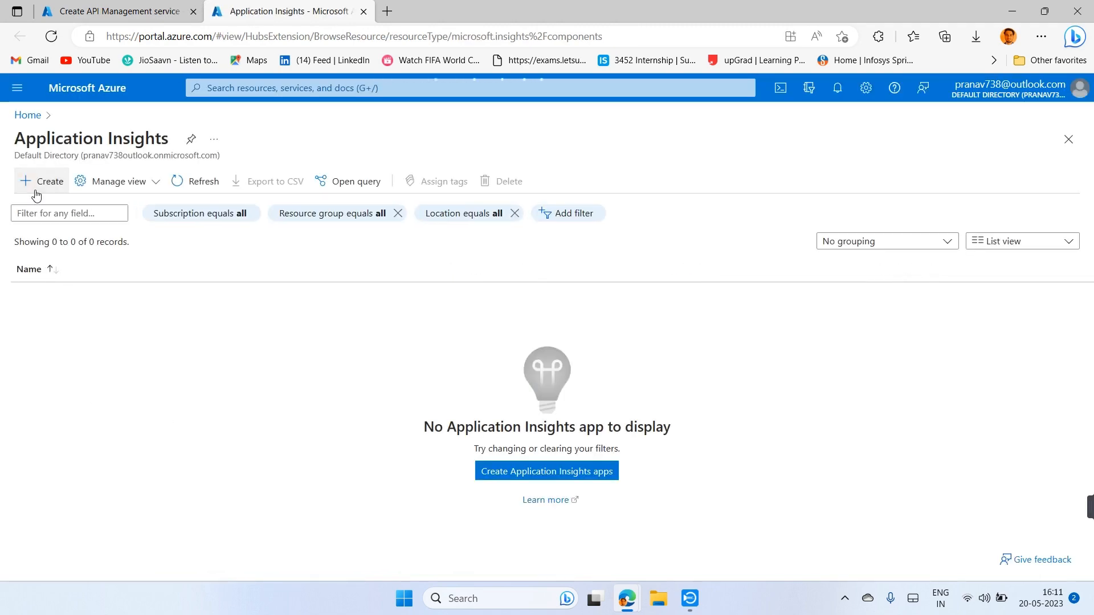
pyautogui.click(35, 191)
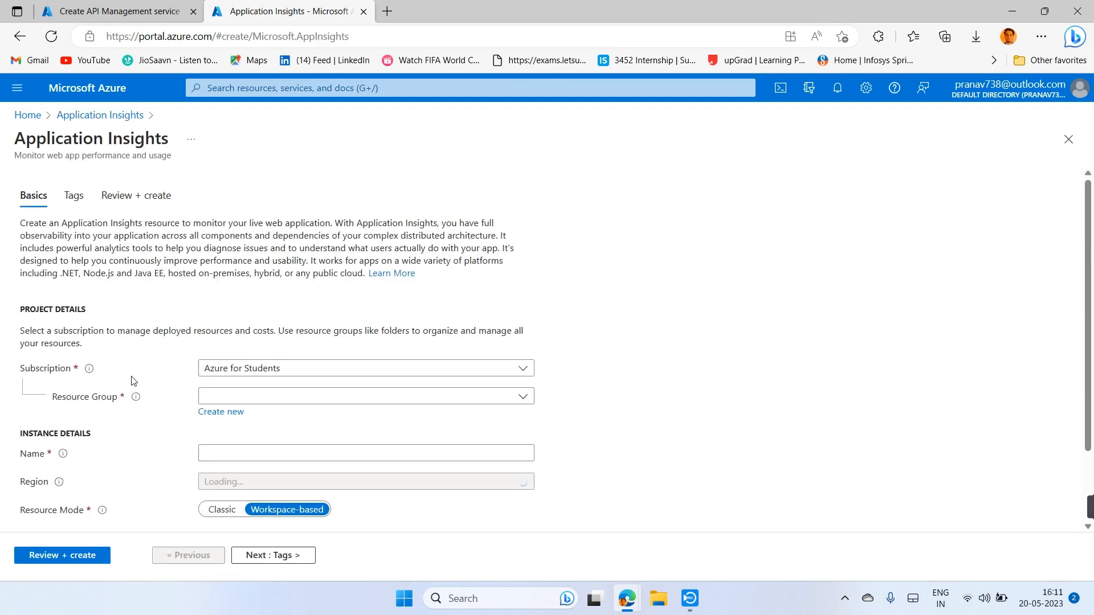
pyautogui.scroll(-2, 365, 376)
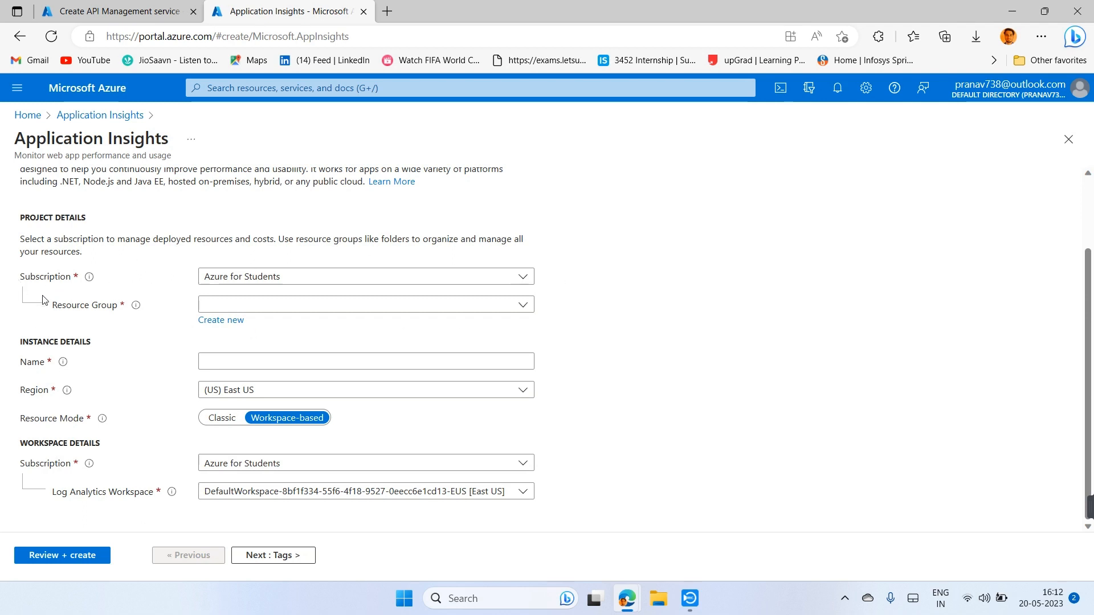
# - Check the resource group chosen in the API Management service's basic details and return to the Application Insights form
pyautogui.click(121, 7)
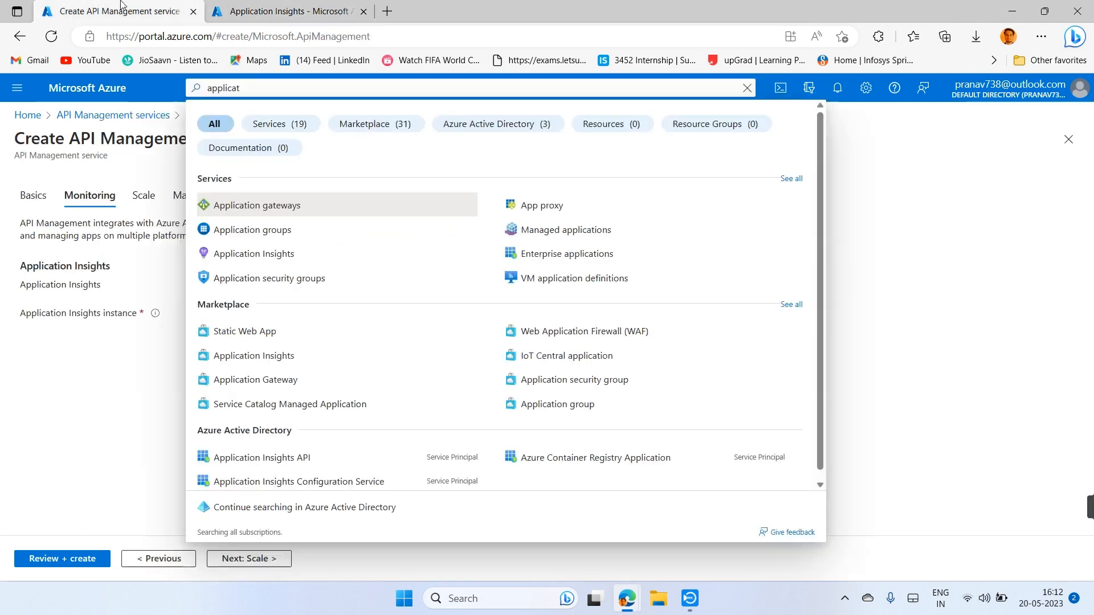
pyautogui.click(130, 364)
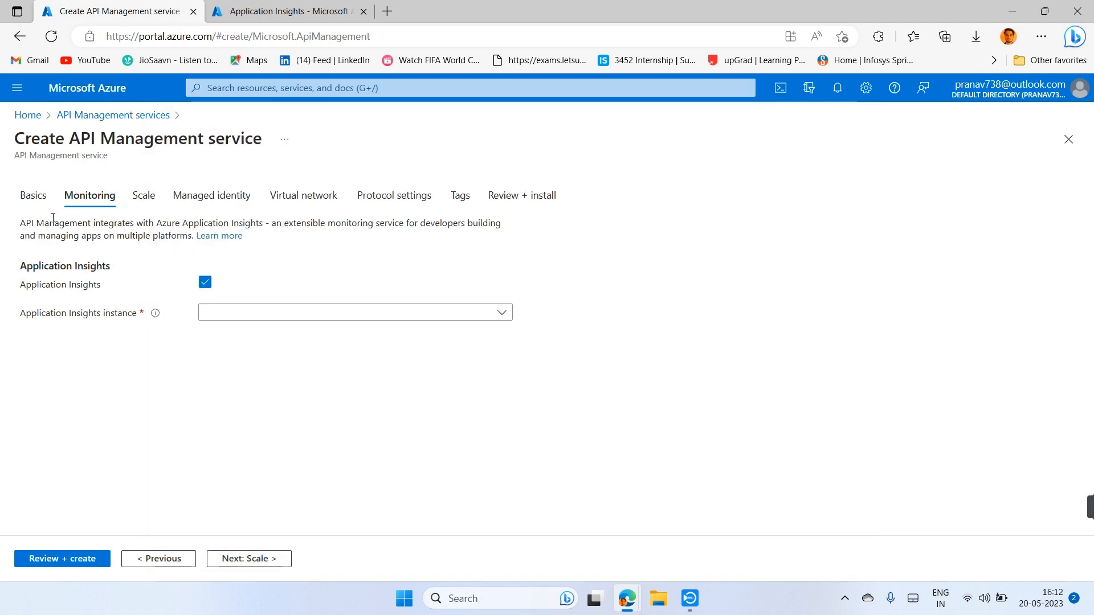
pyautogui.click(27, 197)
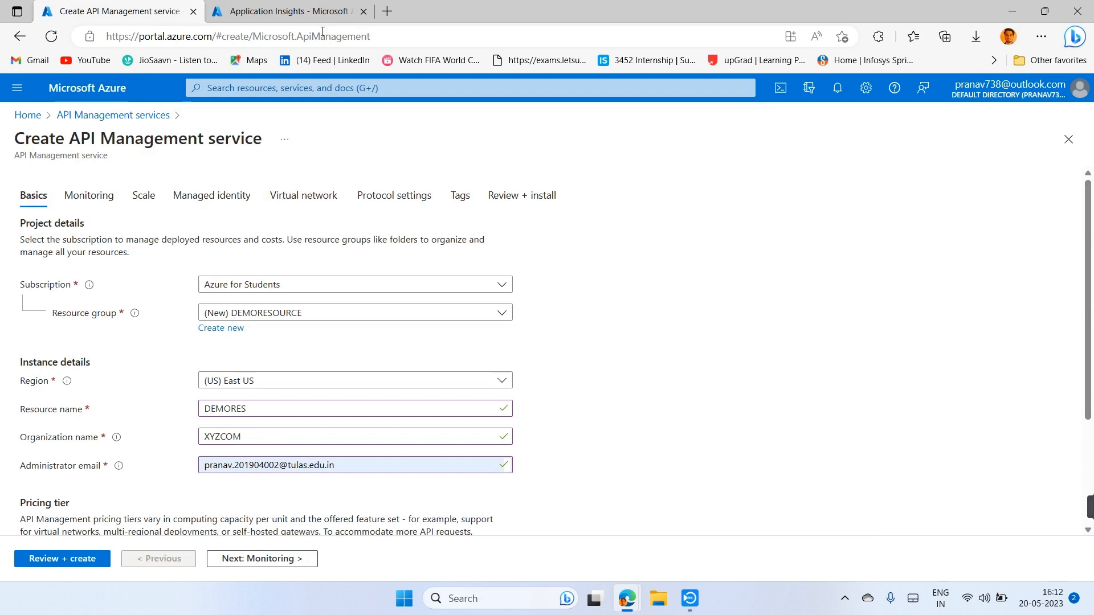
pyautogui.click(336, 12)
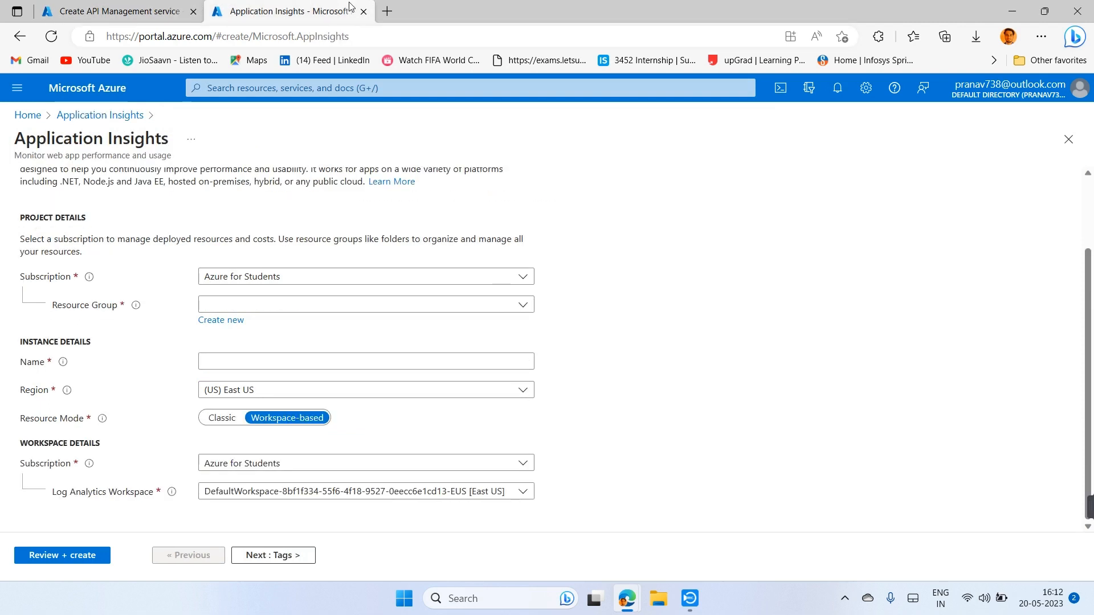
pyautogui.click(359, 89)
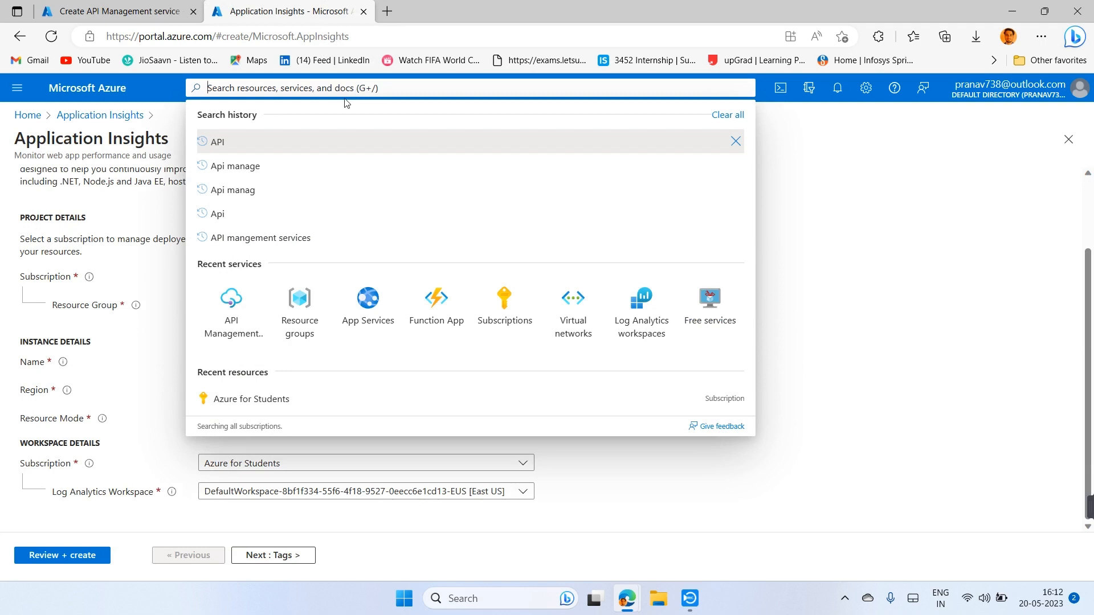
pyautogui.write('r')
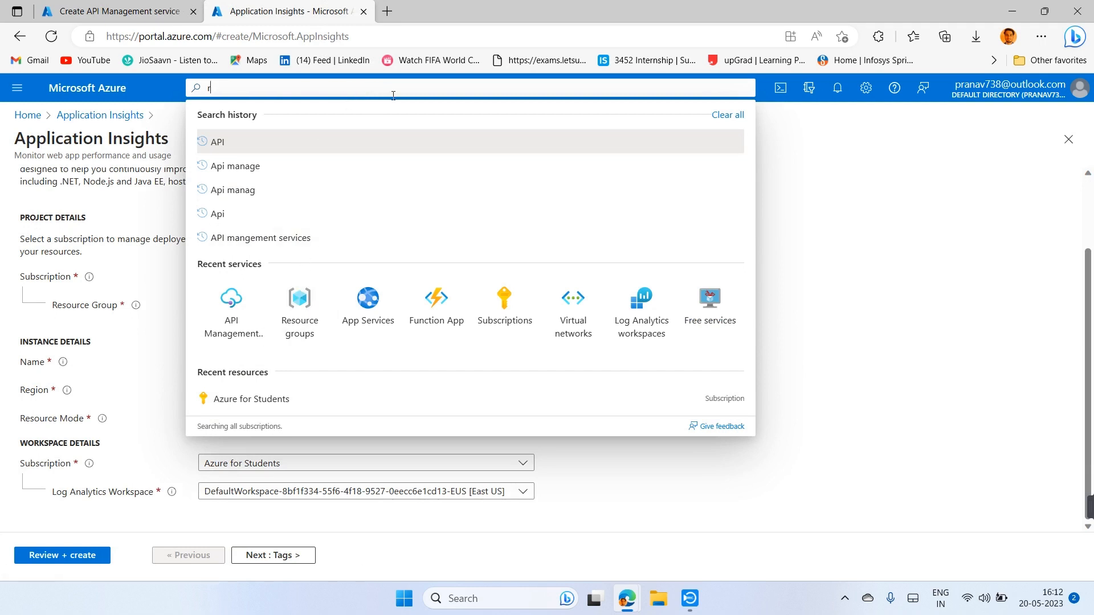
pyautogui.write('esour')
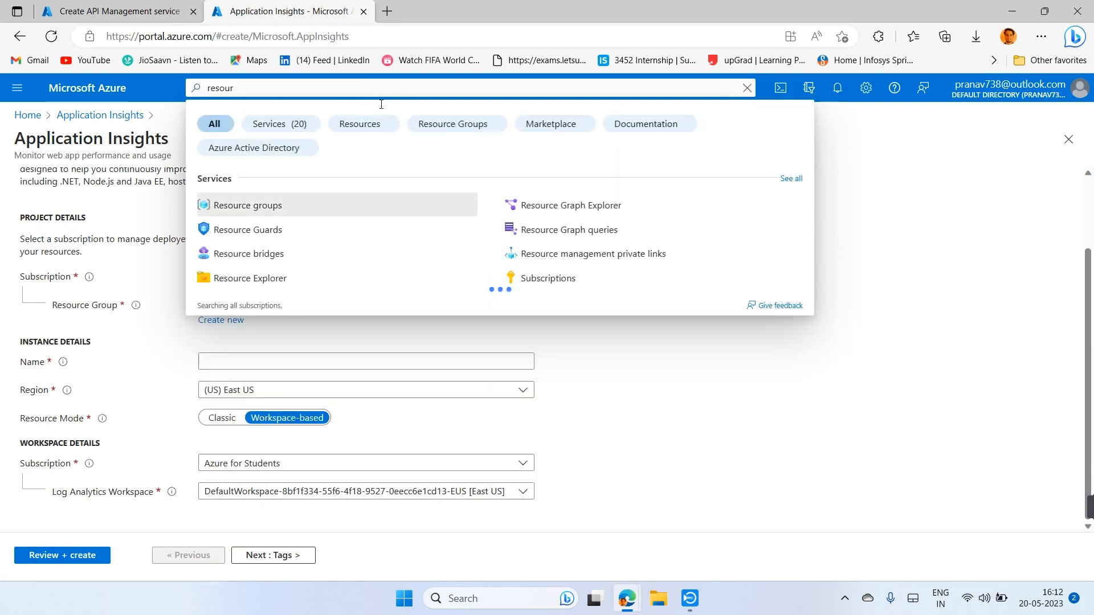
pyautogui.click(277, 207)
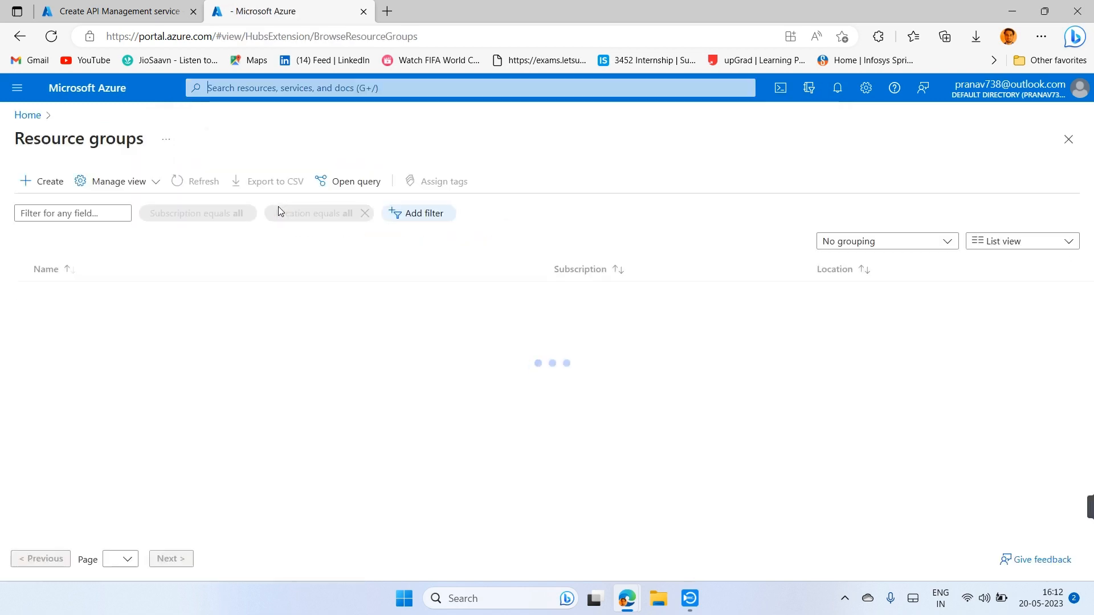
pyautogui.click(199, 399)
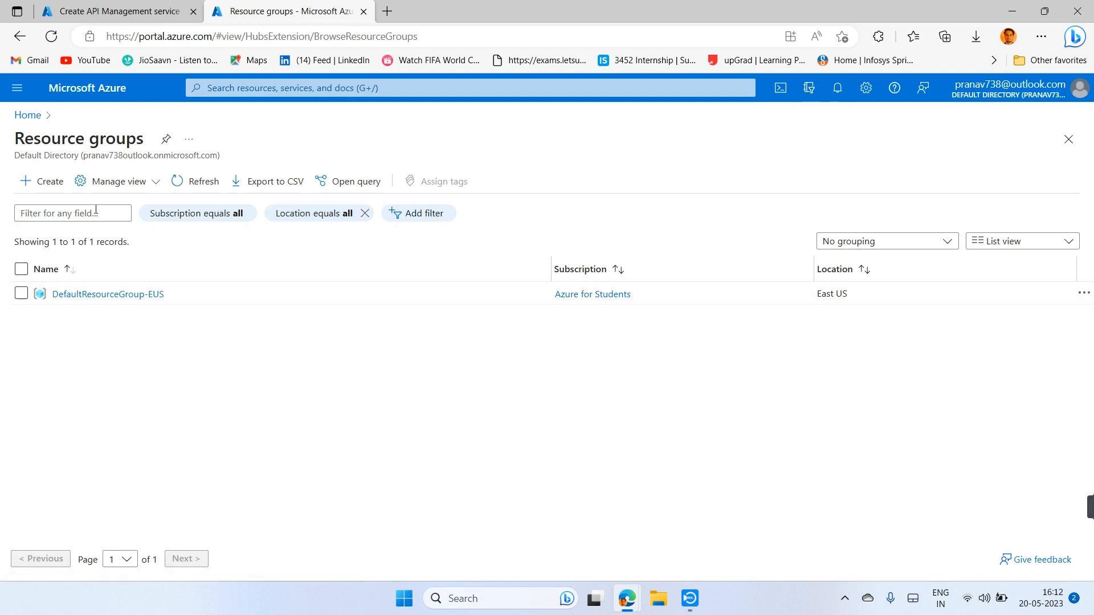
pyautogui.click(19, 36)
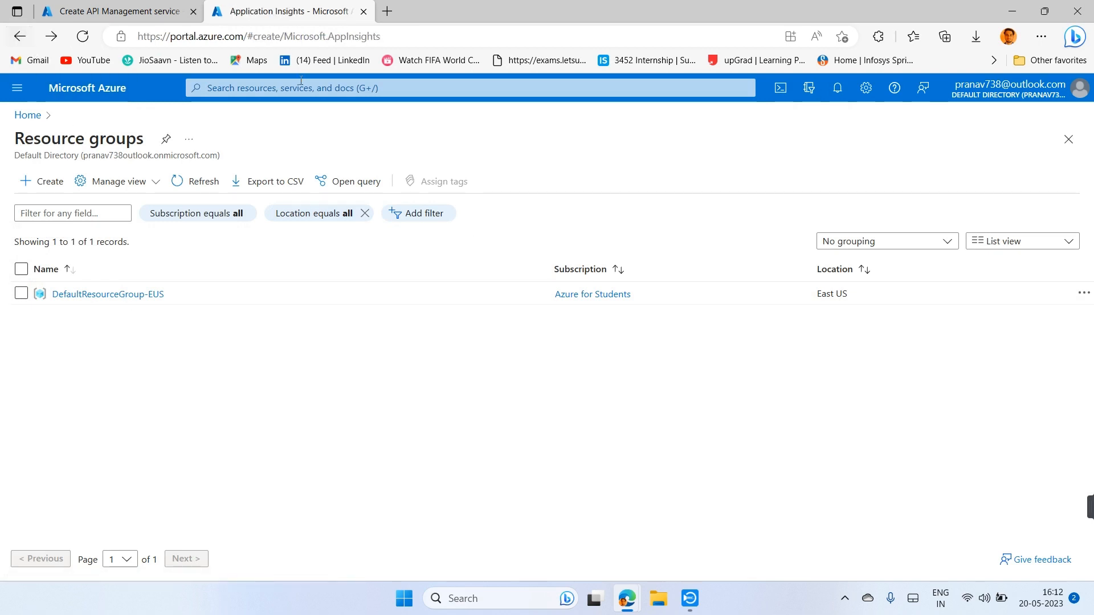
pyautogui.click(20, 36)
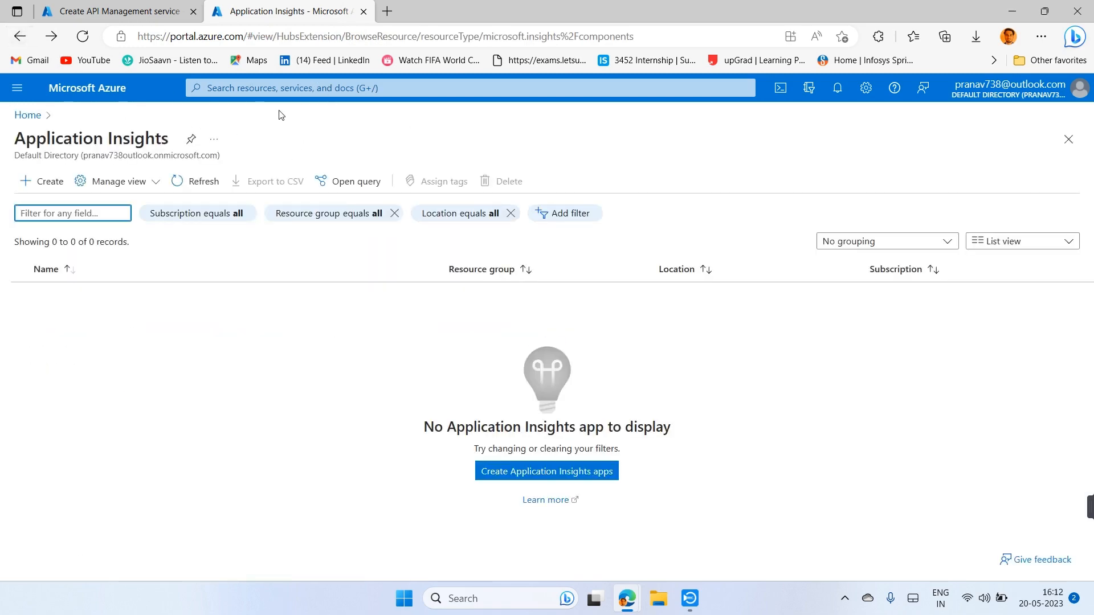
pyautogui.click(49, 36)
# - Search the portal for resource groups and open the Resource groups page in a separate browser tab
pyautogui.click(245, 88)
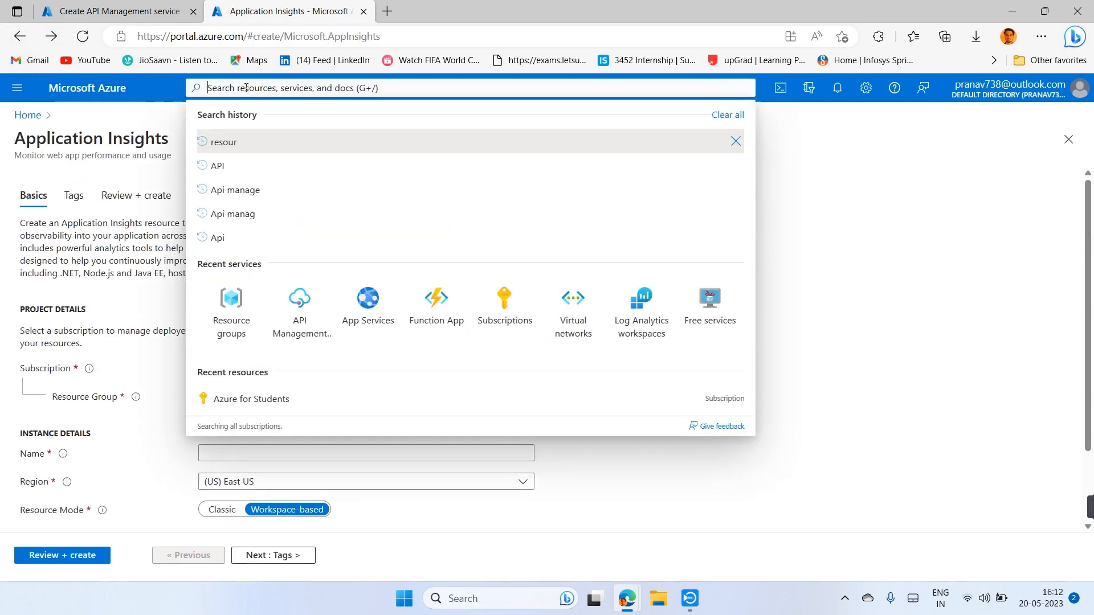
pyautogui.write('ARES')
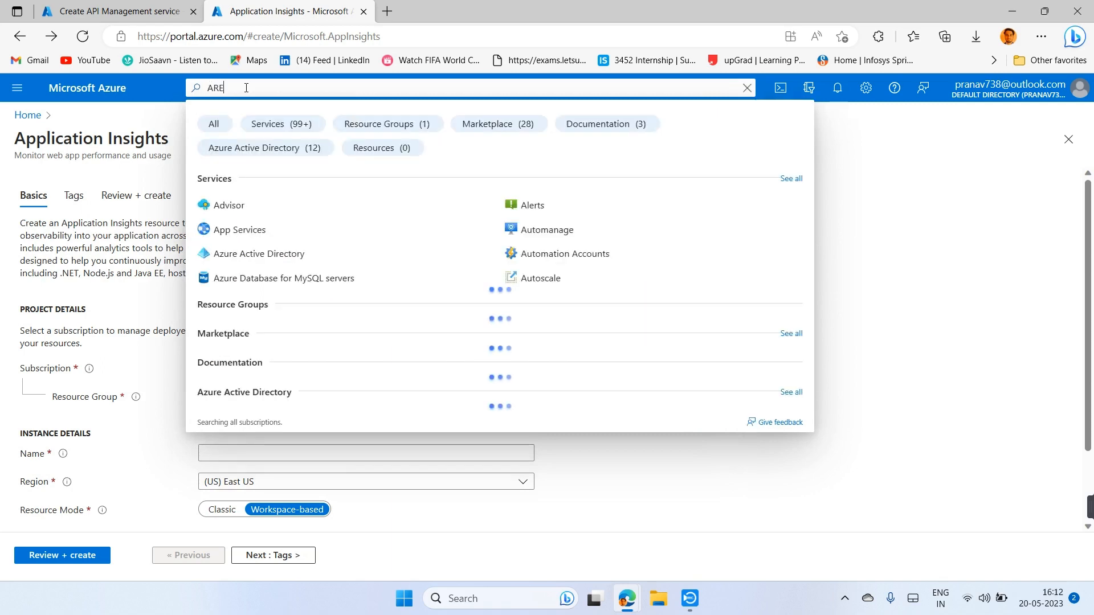
pyautogui.press('BackSpace')
pyautogui.press('BackSpace')
pyautogui.press('BackSpace')
pyautogui.press('BackSpace')
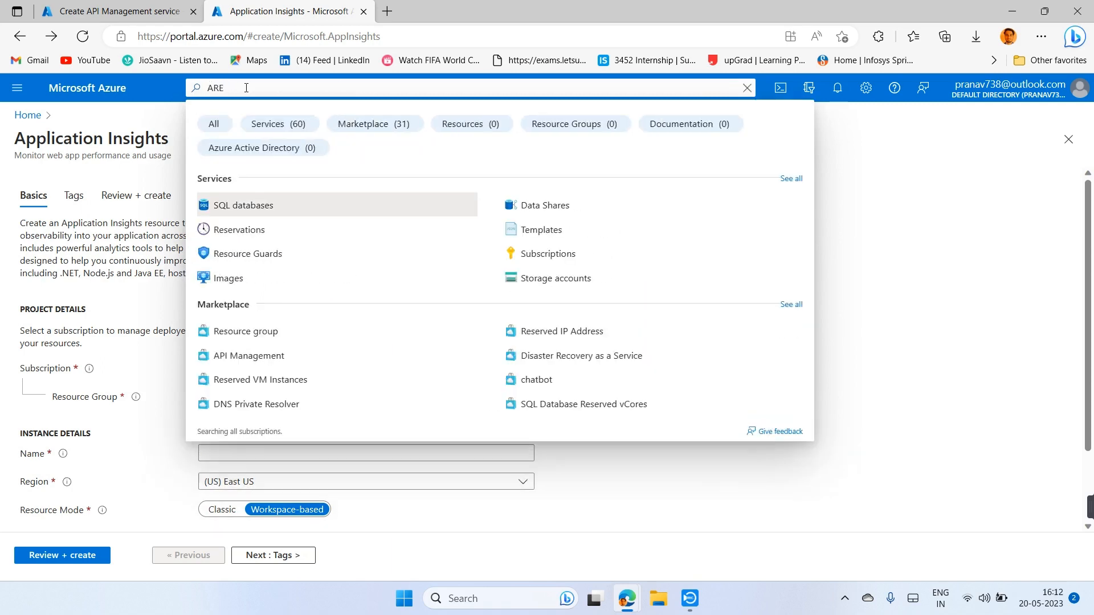
pyautogui.write('RES')
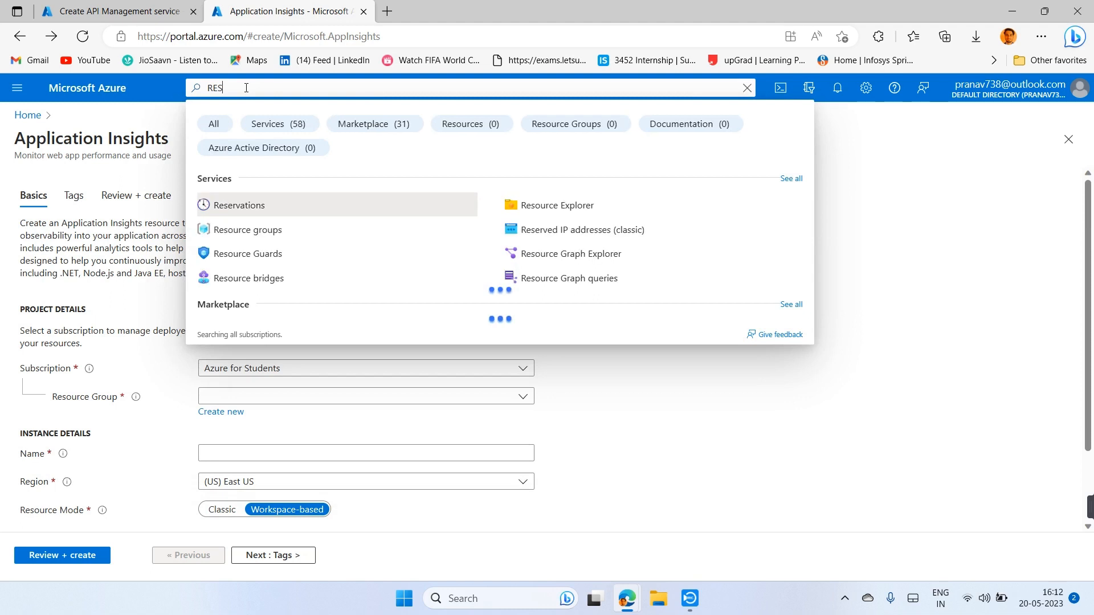
pyautogui.rightClick(239, 232)
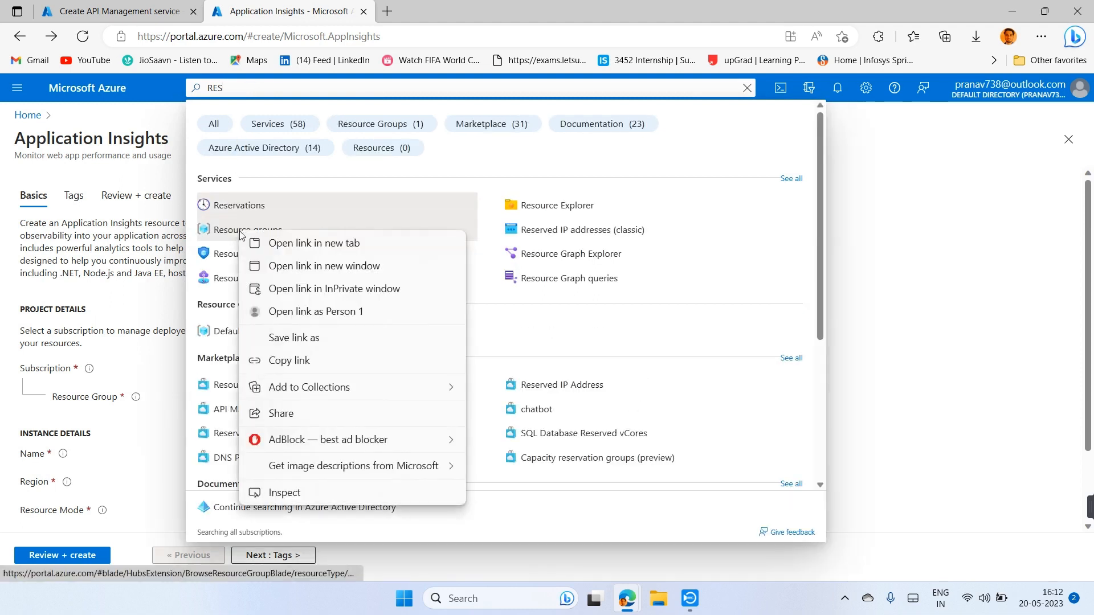
pyautogui.click(266, 244)
pyautogui.click(451, 9)
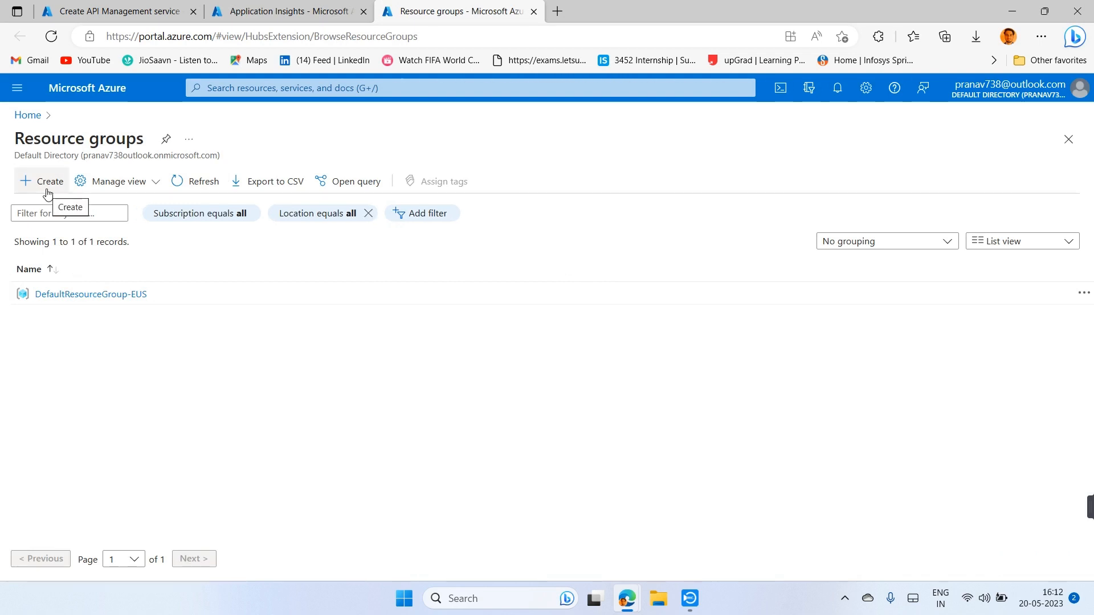
# - Create a resource group named DEMORESOURCE under the Azure for Students subscription in East US, without any tags
pyautogui.click(47, 193)
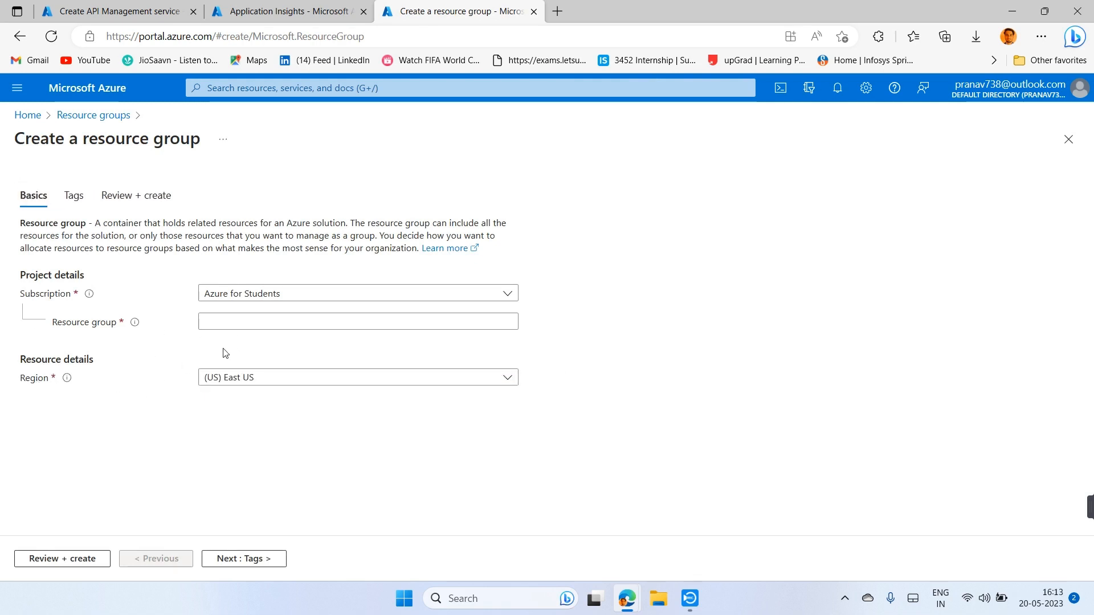
pyautogui.click(279, 321)
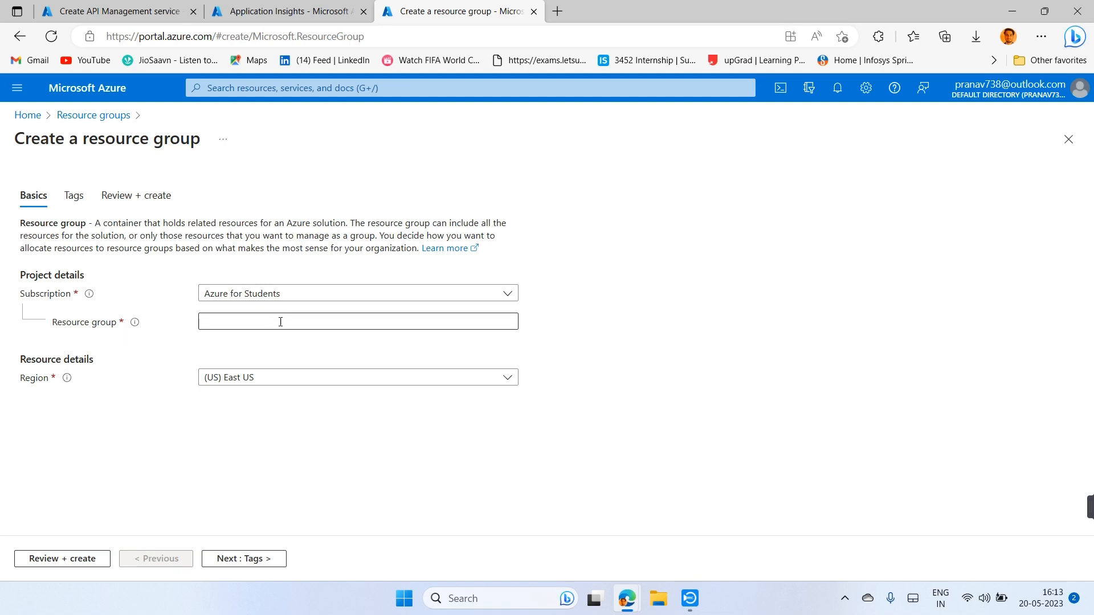
pyautogui.write('DE')
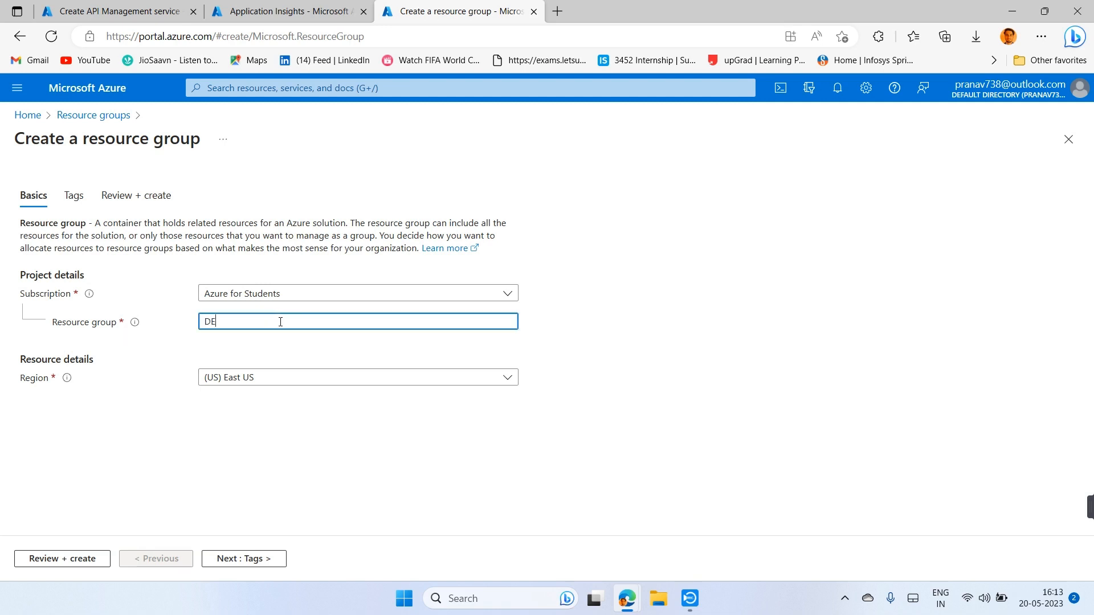
pyautogui.write('MORESOURCE')
pyautogui.click(78, 198)
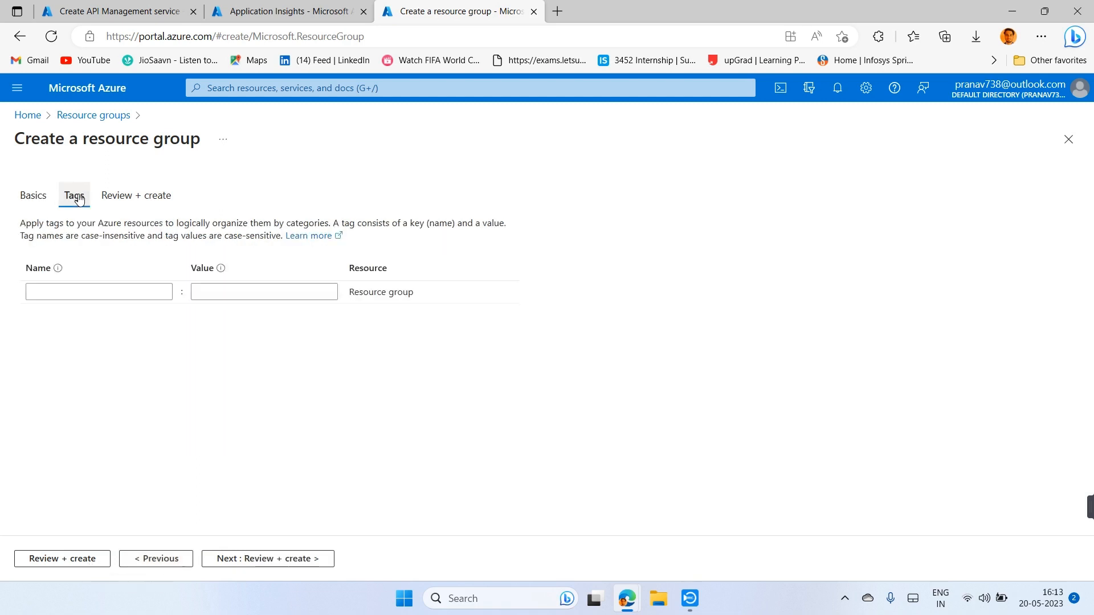
pyautogui.click(115, 196)
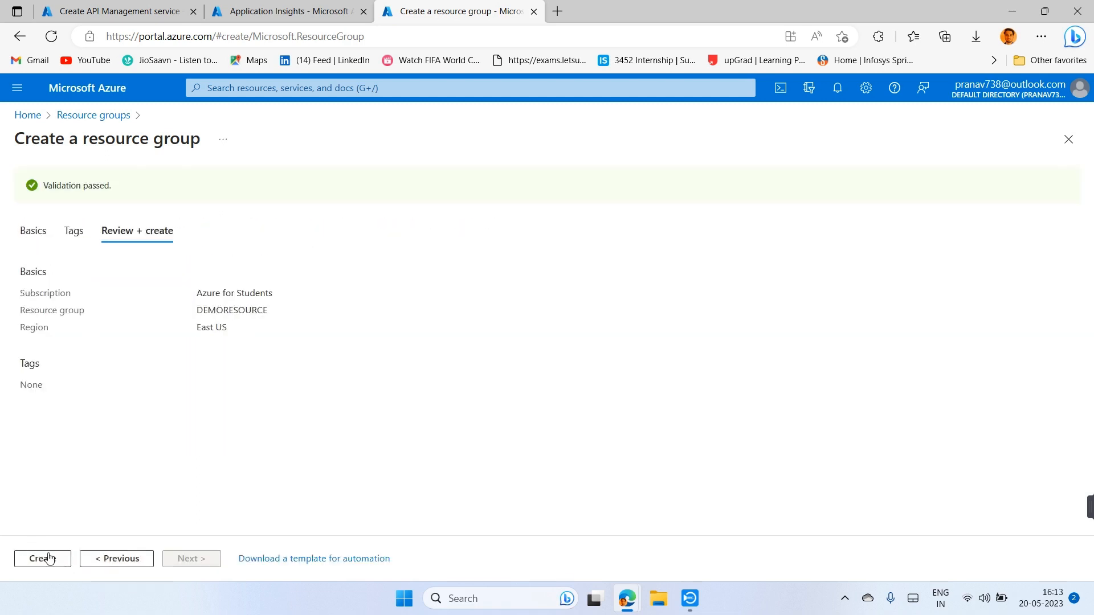
pyautogui.click(48, 557)
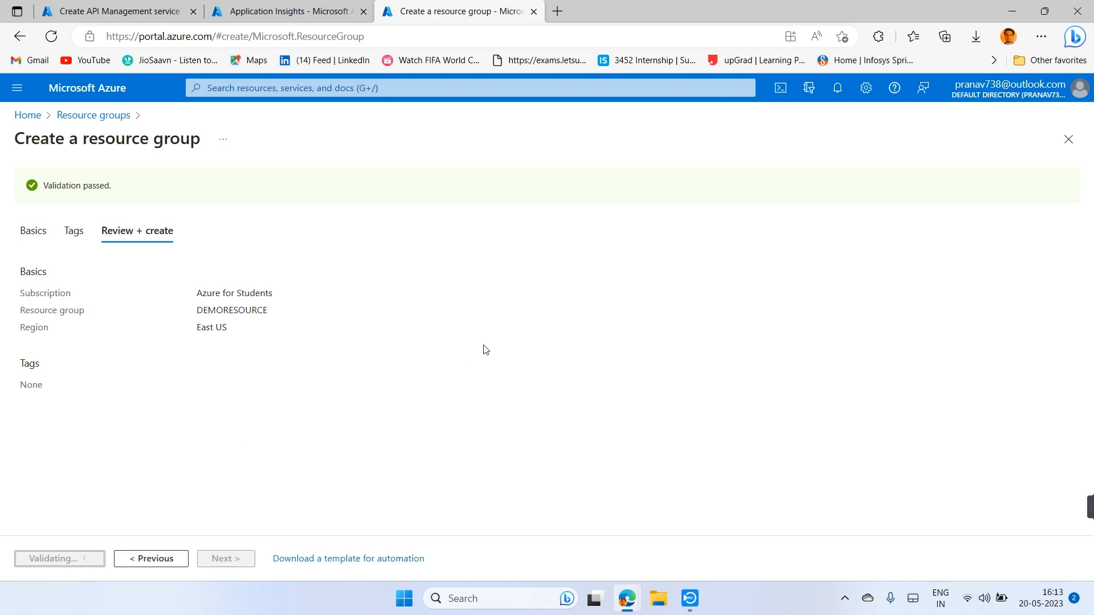
# - Check the portal notifications for the resource group's creation and return to the API Management service form
pyautogui.click(837, 96)
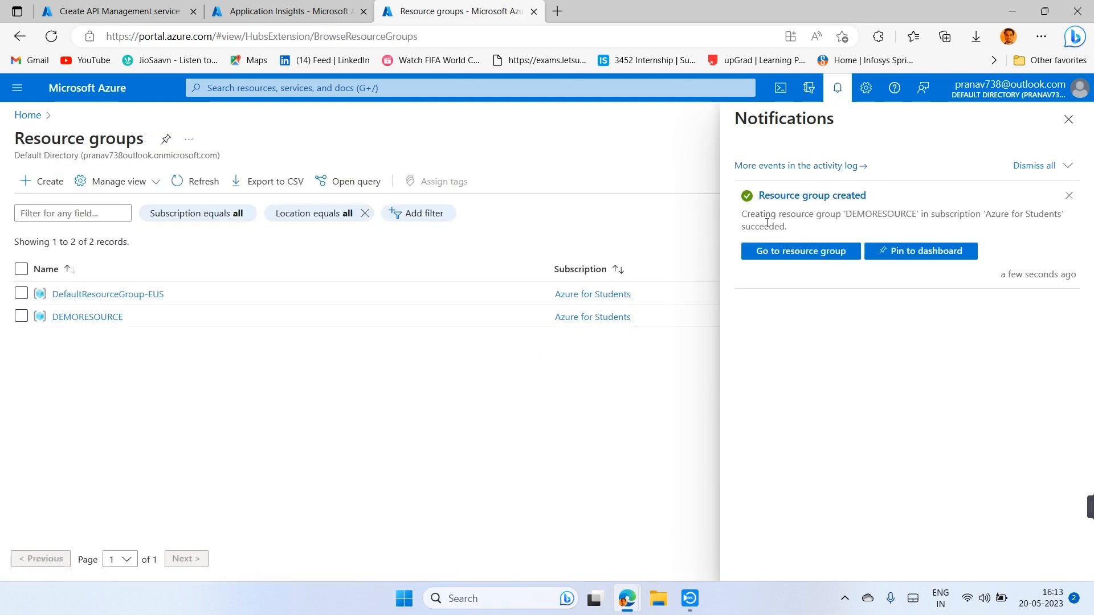
pyautogui.click(1069, 132)
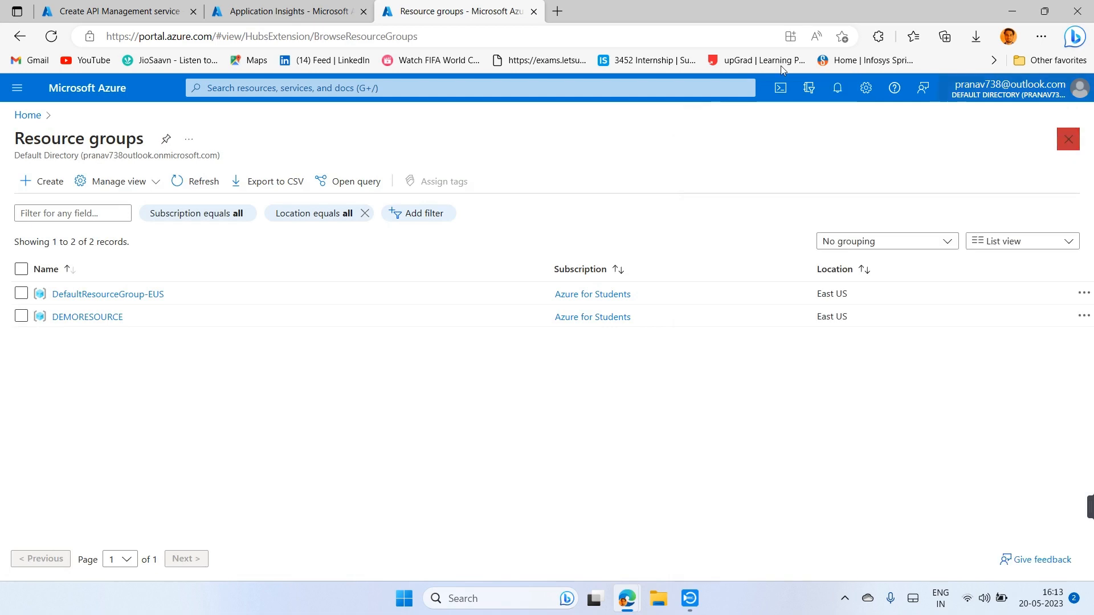
pyautogui.click(234, 8)
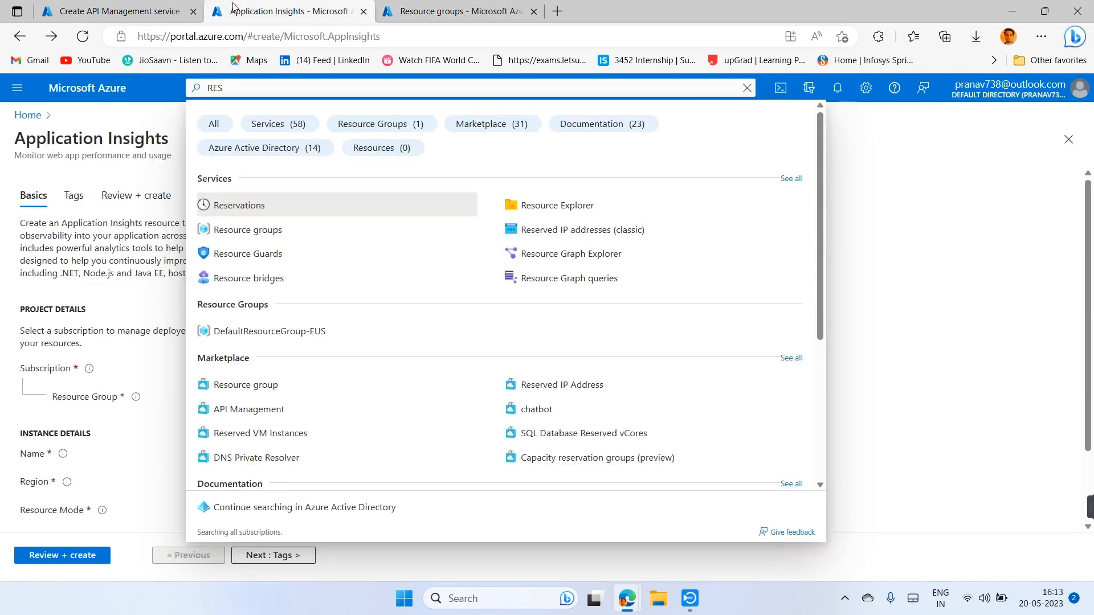
pyautogui.click(104, 6)
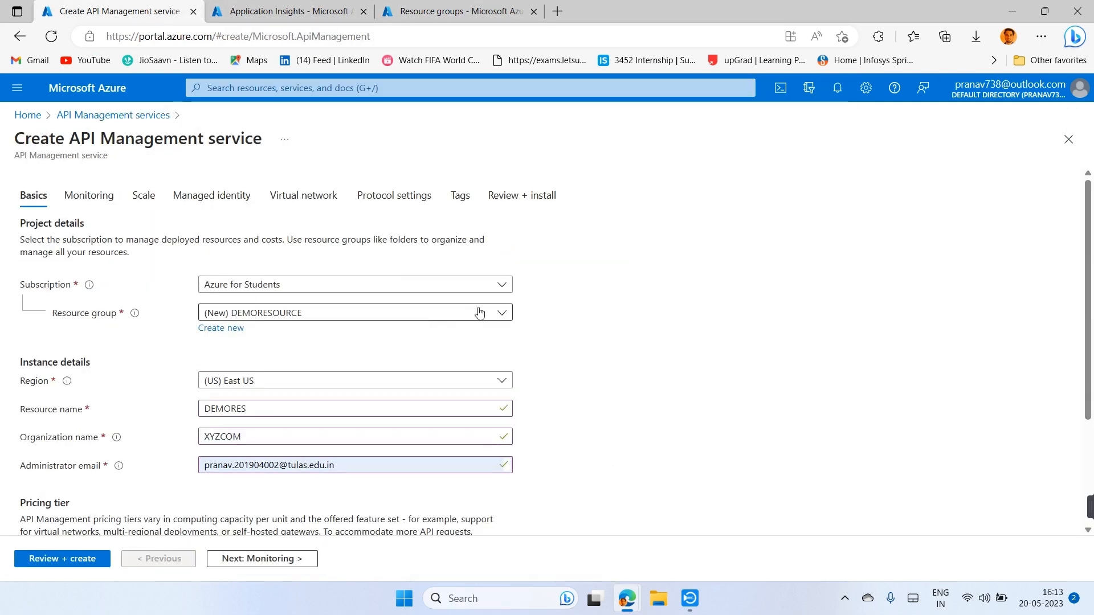
# - Reselect (New) DEMORESOURCE as the resource group in the API Management service's basic details
pyautogui.click(499, 312)
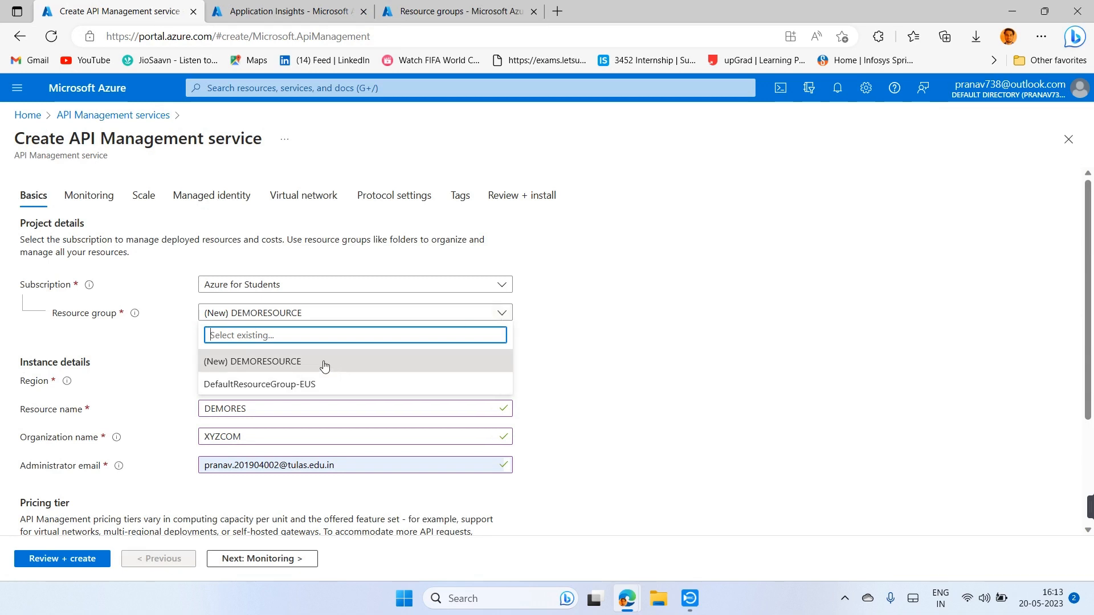
pyautogui.click(713, 305)
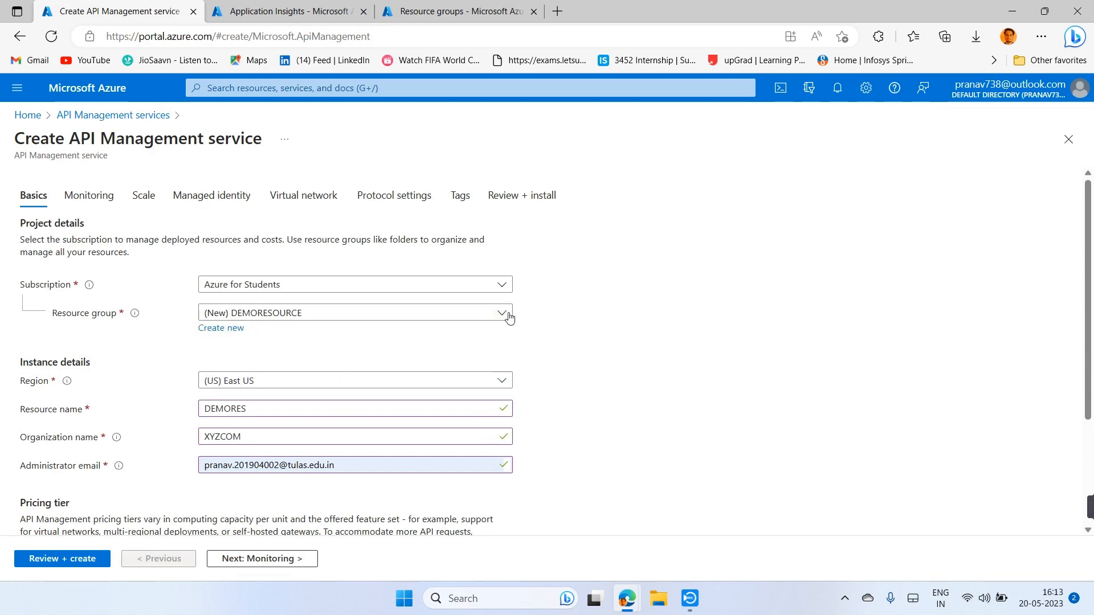
pyautogui.click(506, 318)
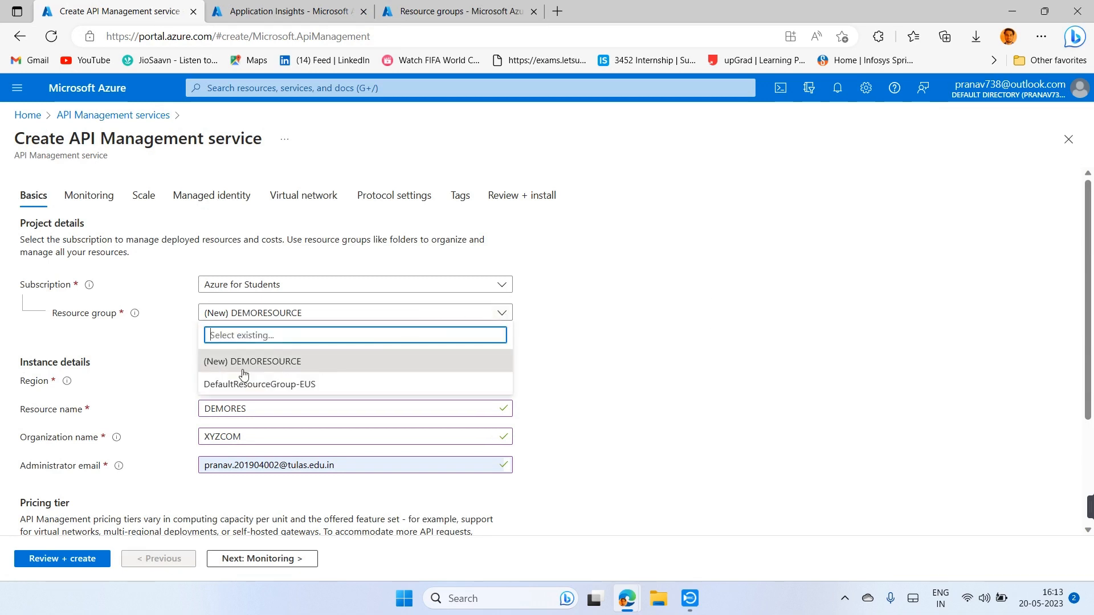
pyautogui.click(302, 362)
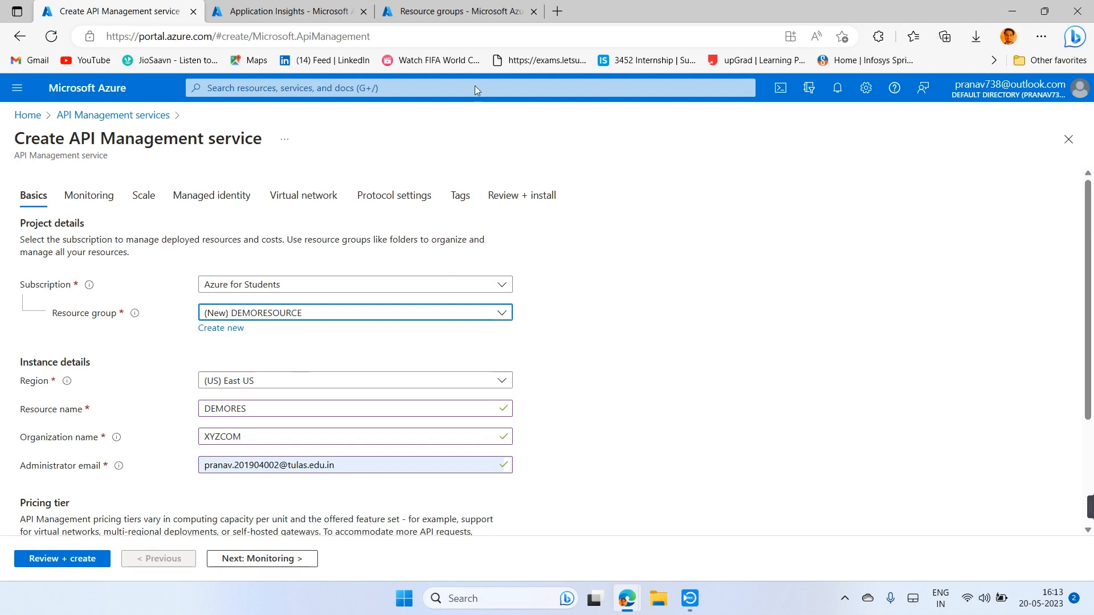
# - Return to the Application Insights creation form and reload the page to refresh its resource group list
pyautogui.hotkey('ctrl', 'Tab')
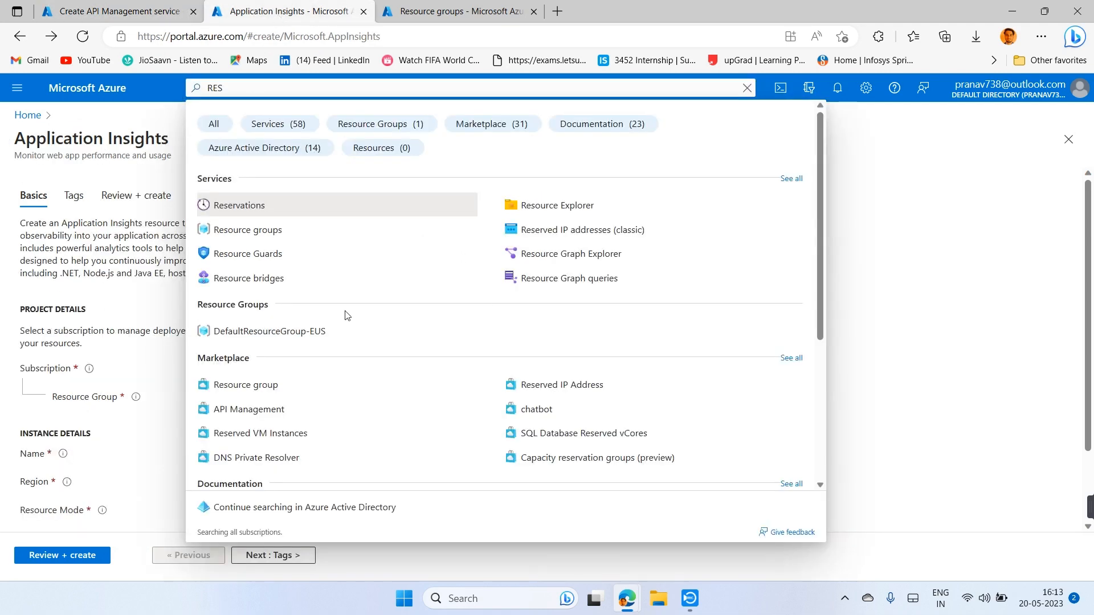
pyautogui.click(896, 247)
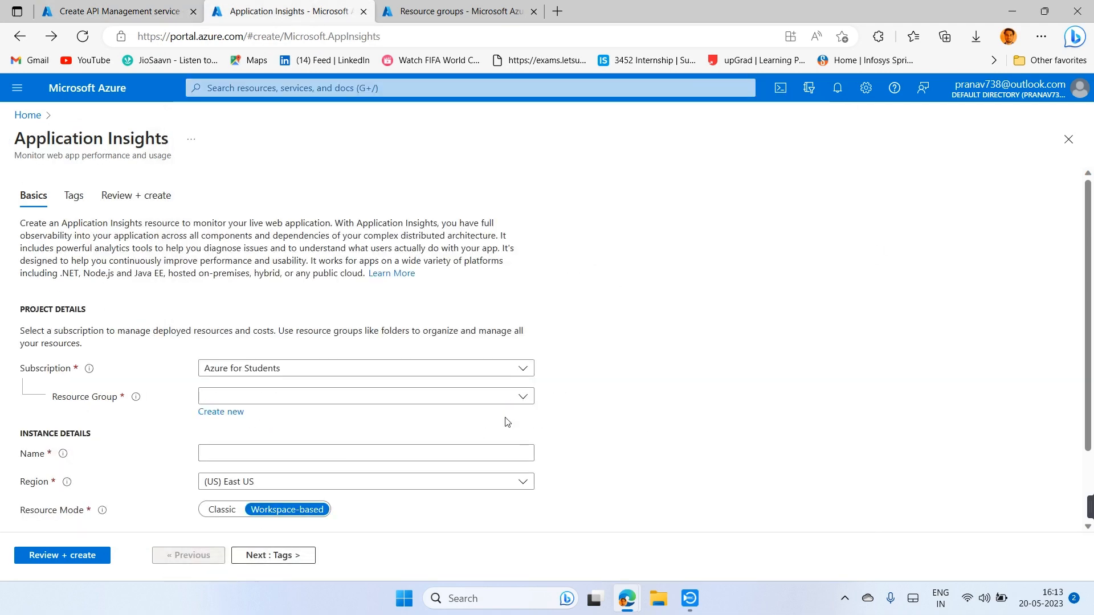
pyautogui.click(521, 398)
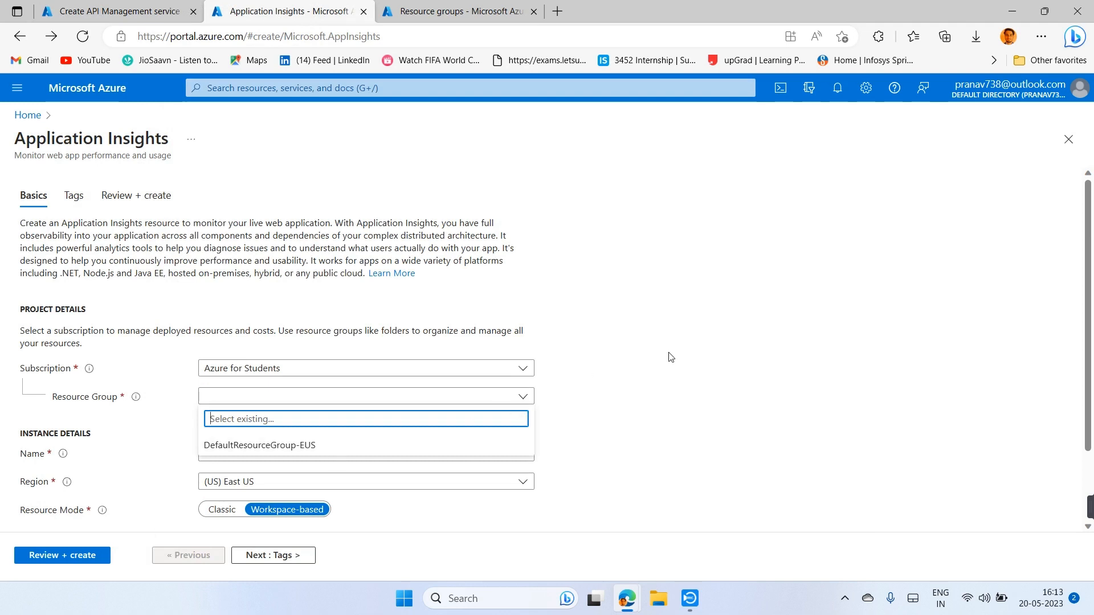
pyautogui.click(670, 357)
pyautogui.click(82, 38)
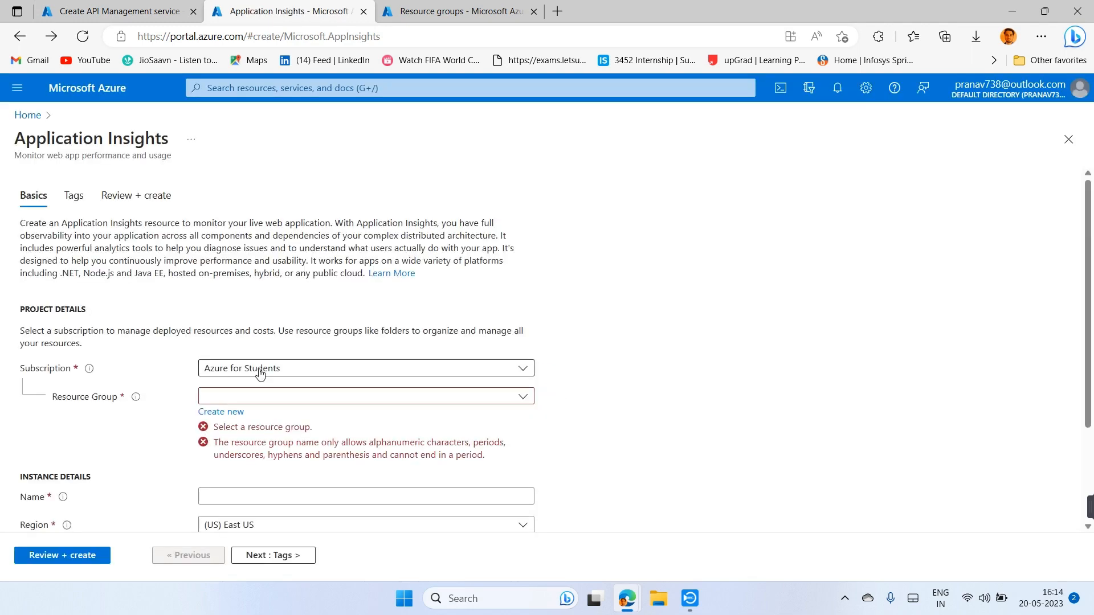
# - Verify DEMORESOURCE on the Resource groups page and choose it as the Application Insights resource group
pyautogui.click(524, 398)
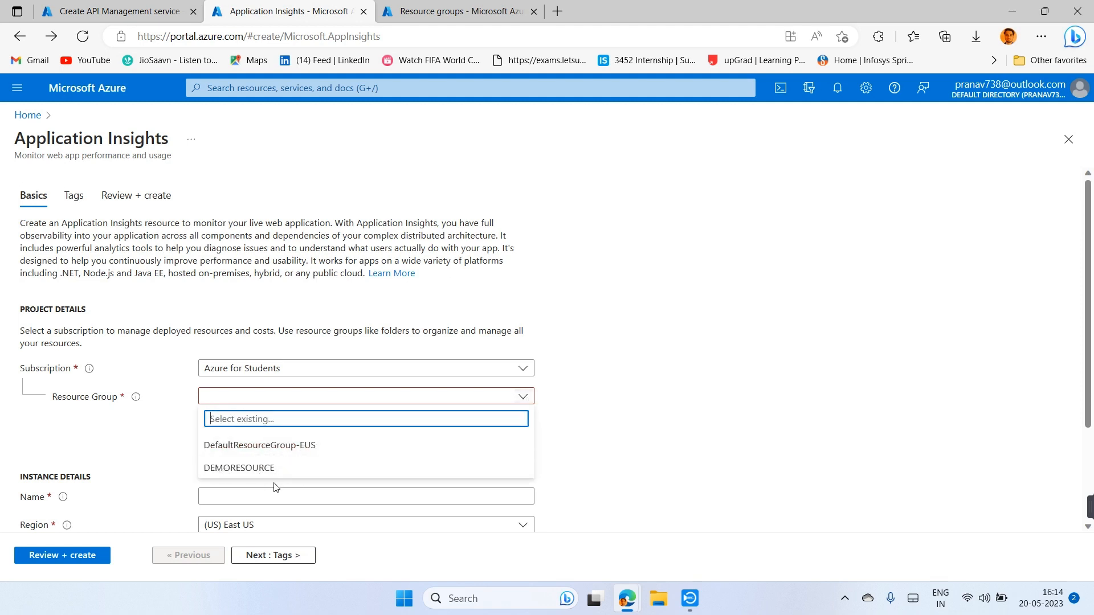
pyautogui.click(646, 317)
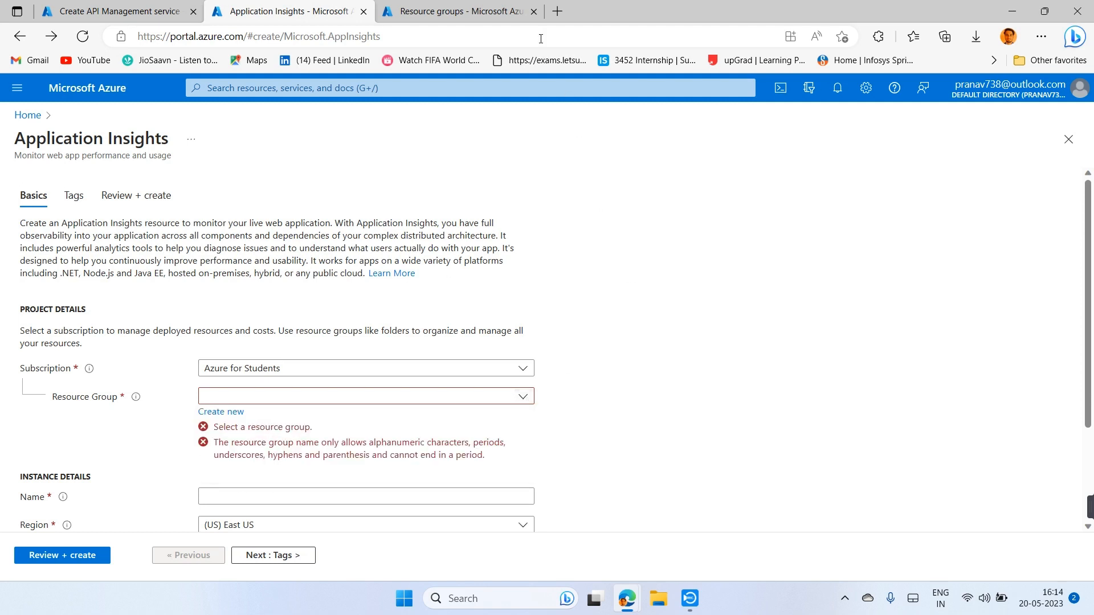
pyautogui.click(453, 12)
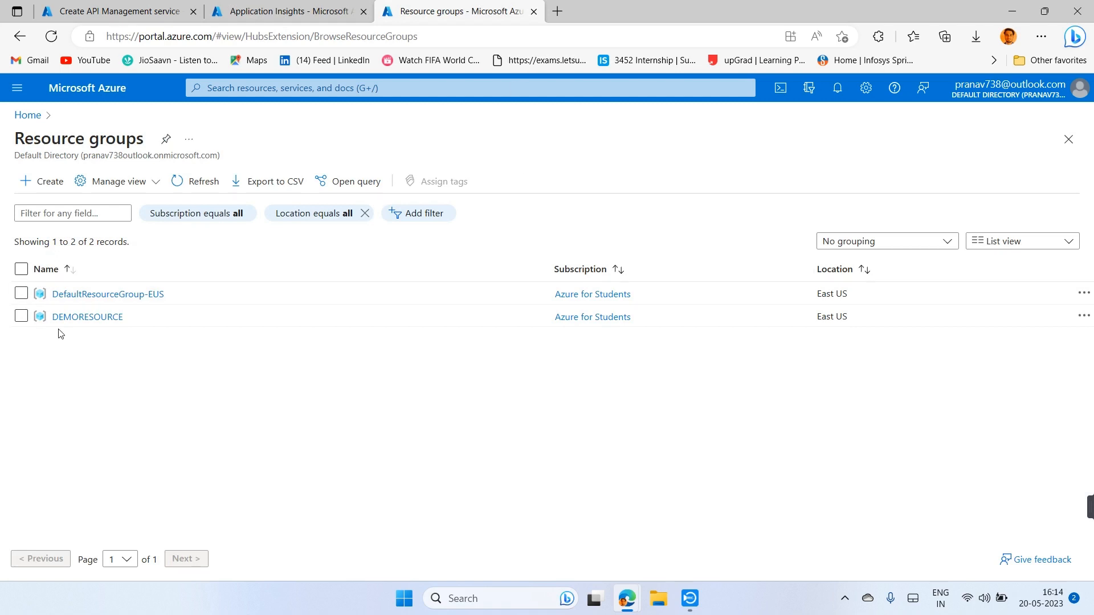
pyautogui.click(310, 7)
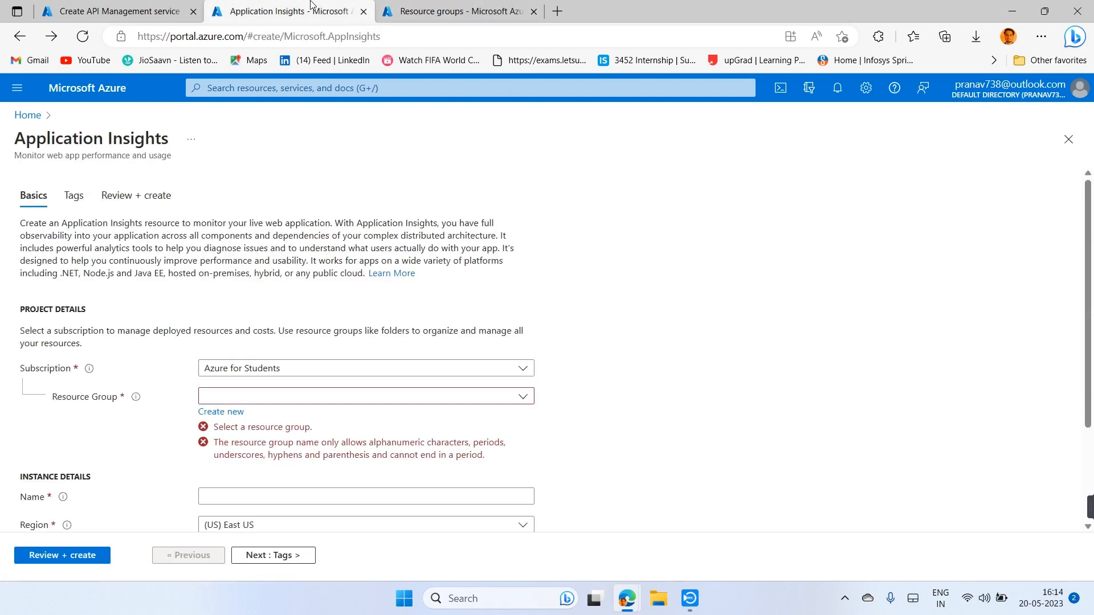
pyautogui.click(276, 396)
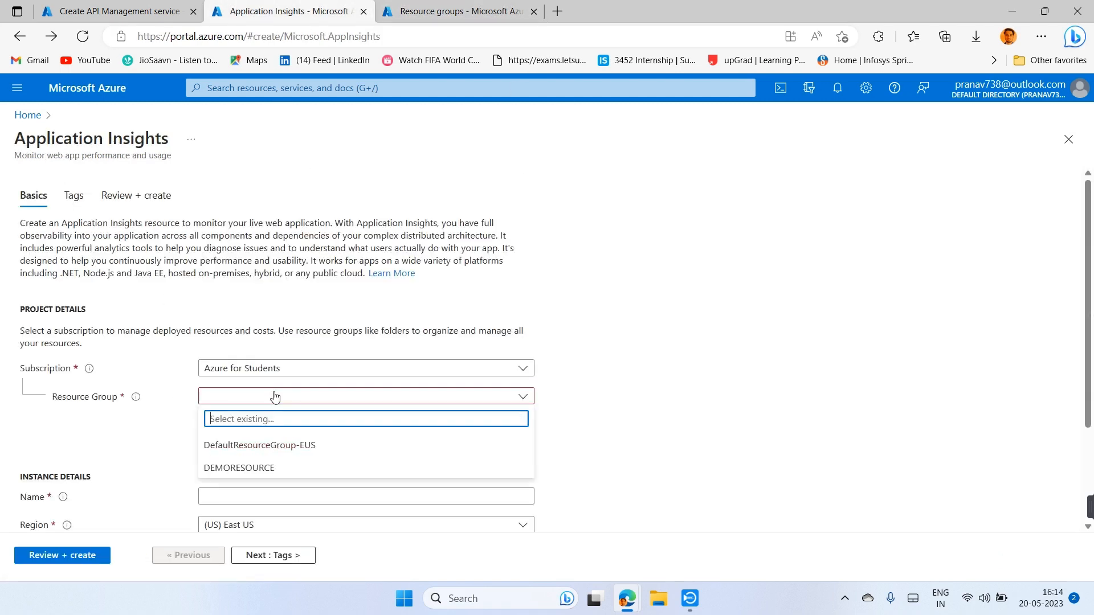
pyautogui.click(242, 468)
# - Name the Application Insights instance InsightDT in the instance details
pyautogui.scroll(-1, 242, 478)
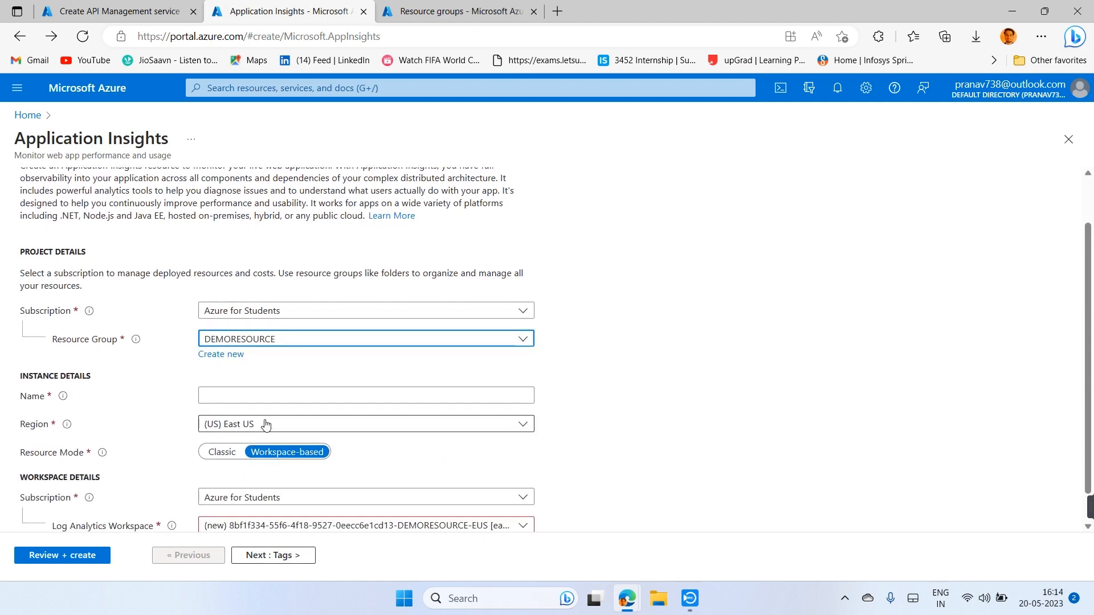
pyautogui.click(289, 393)
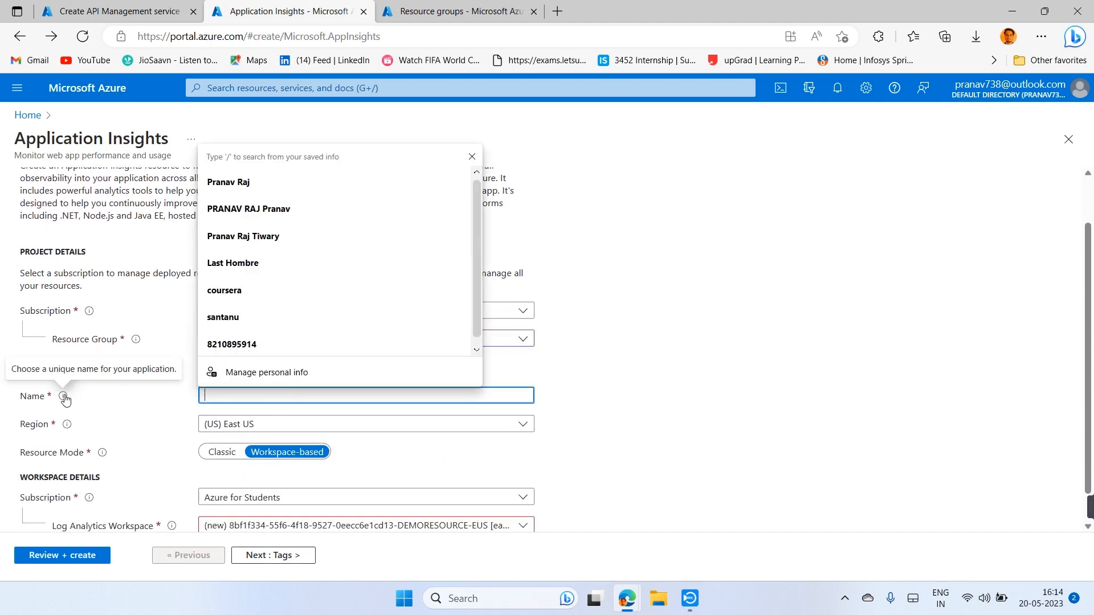
pyautogui.click(618, 453)
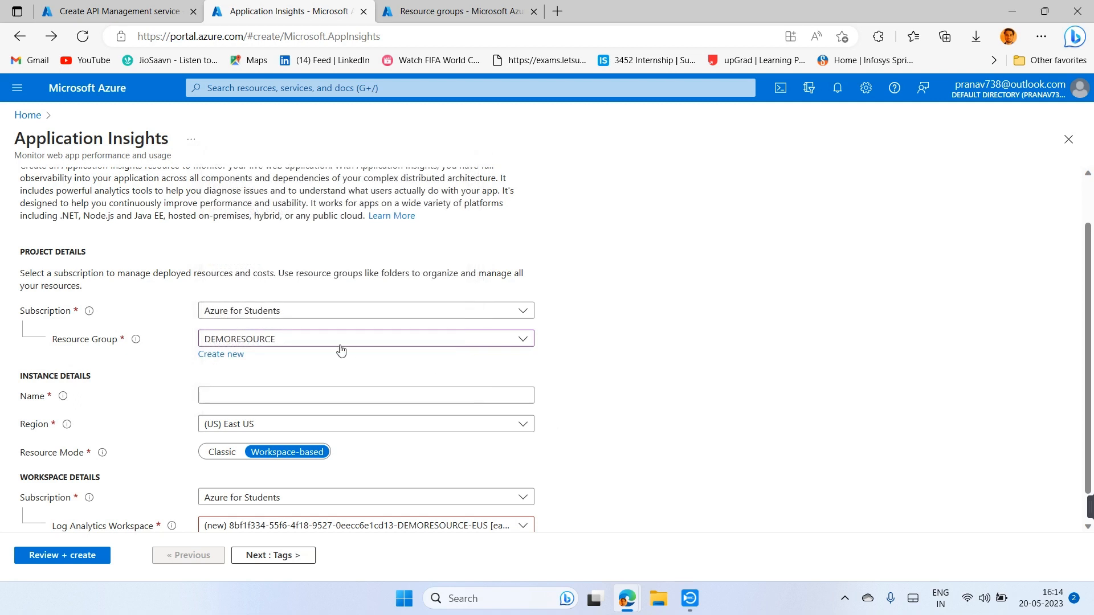
pyautogui.click(307, 394)
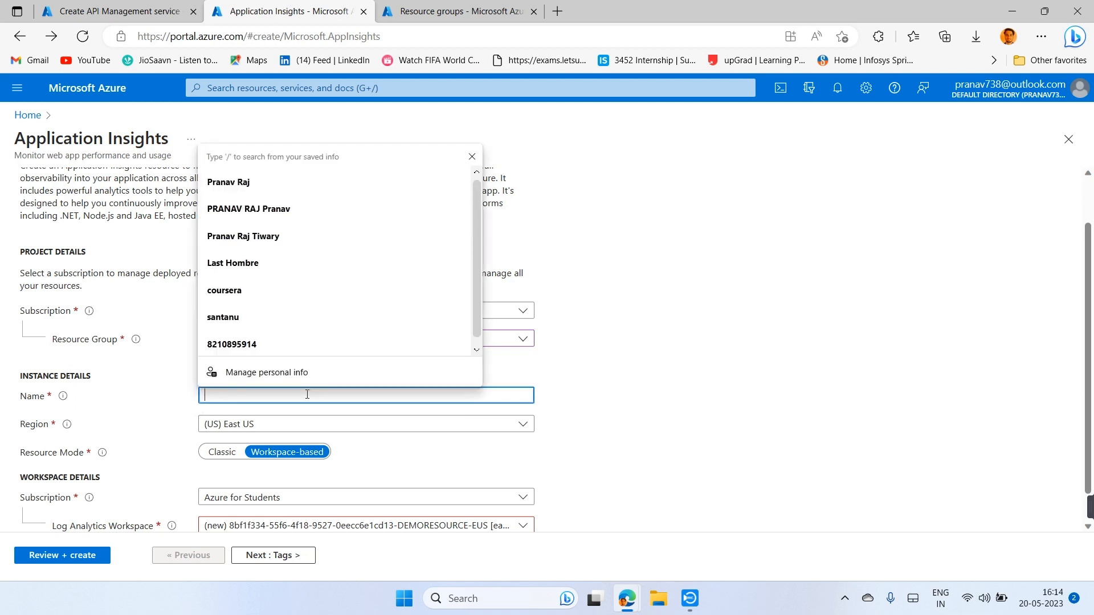
pyautogui.press('Escape')
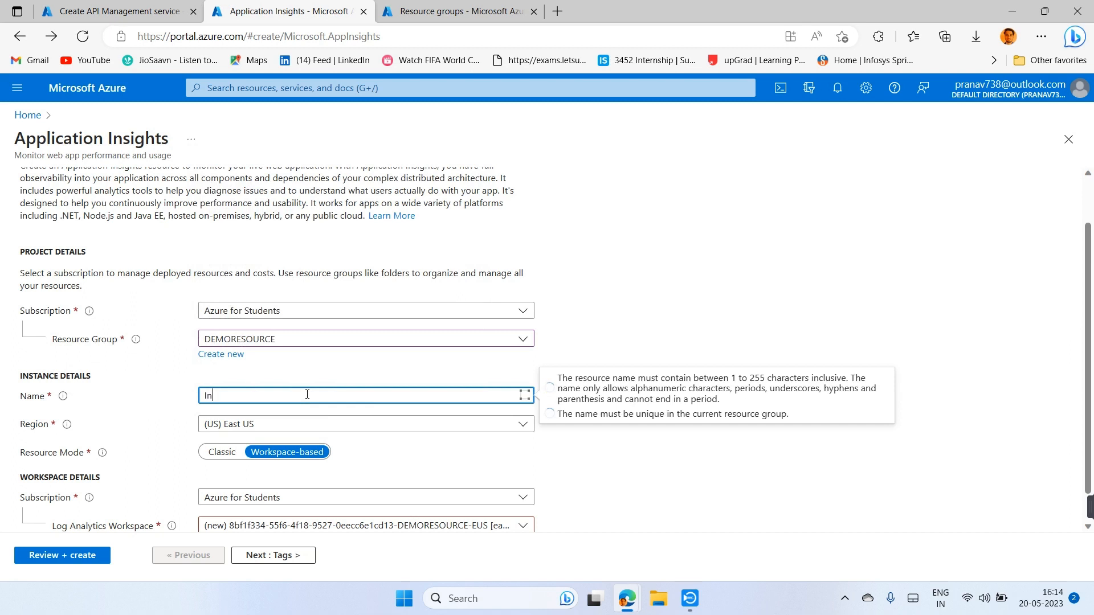
pyautogui.write('sightdea')
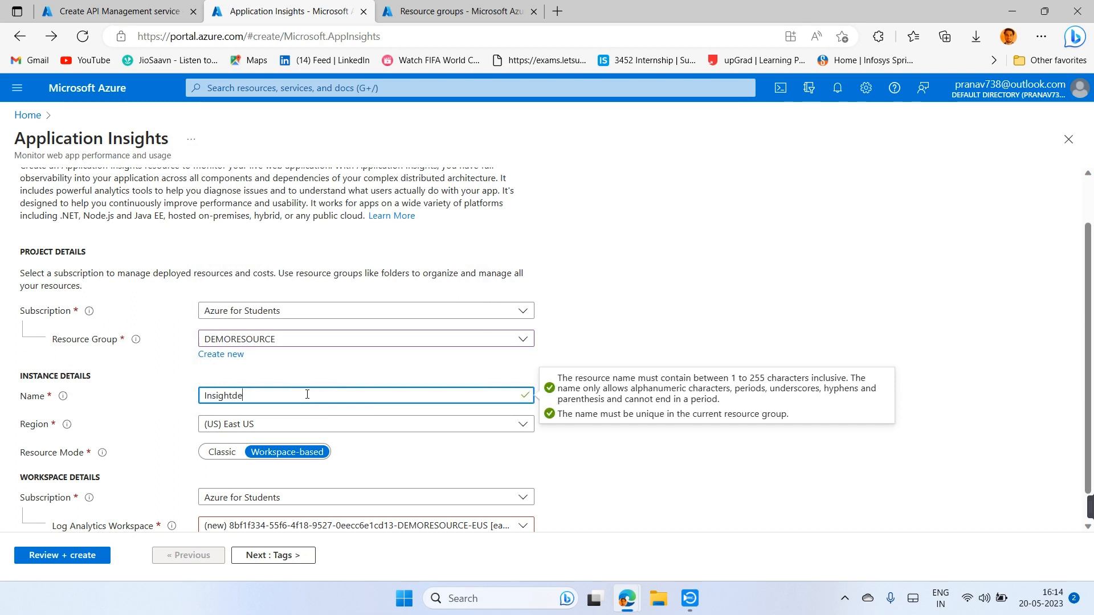
pyautogui.press('BackSpace')
pyautogui.press('BackSpace')
pyautogui.click(867, 277)
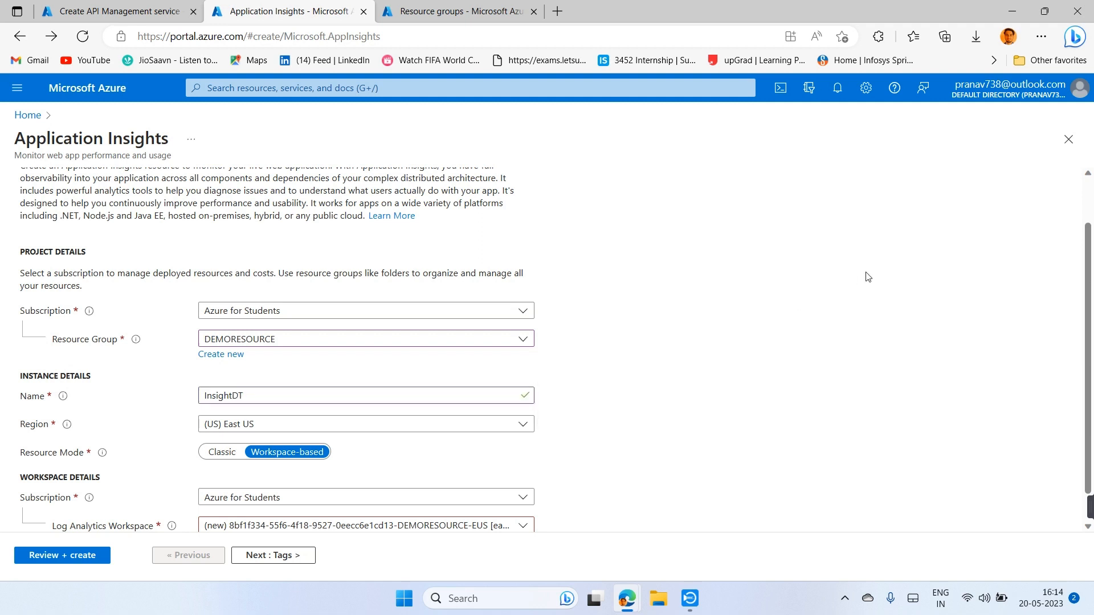
# - Try the Classic resource mode for InsightDT and set the mode back to Workspace-based
pyautogui.scroll(-1, 867, 277)
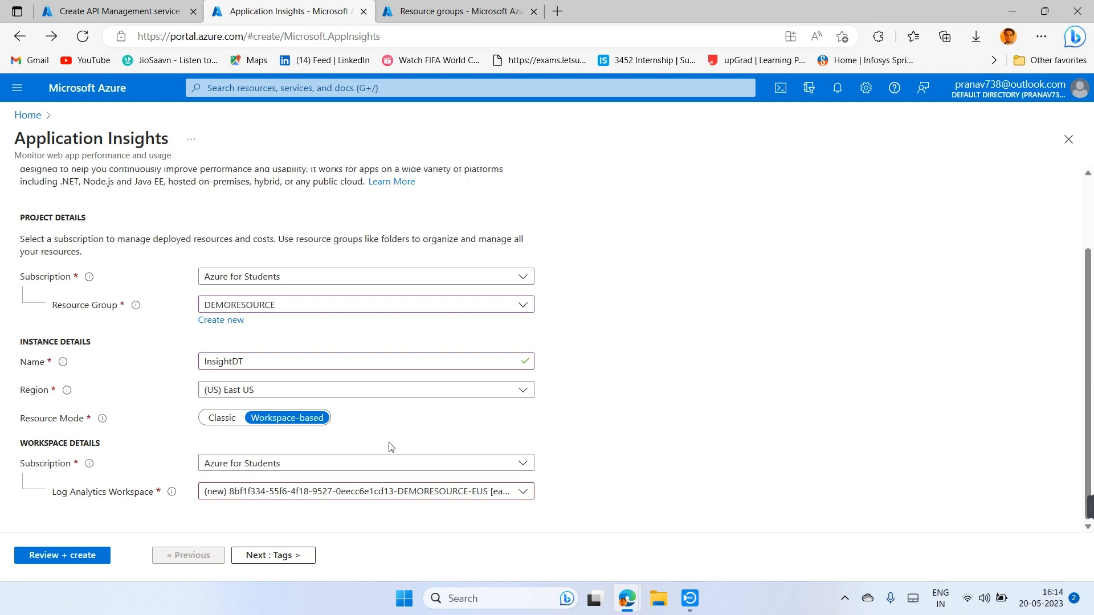
pyautogui.click(230, 419)
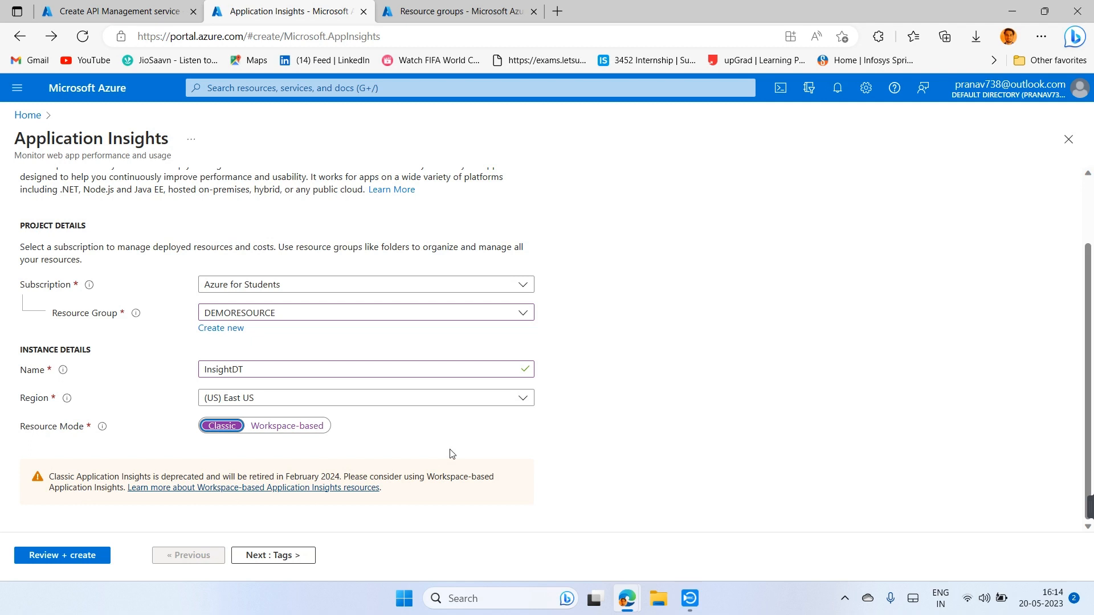
pyautogui.click(291, 426)
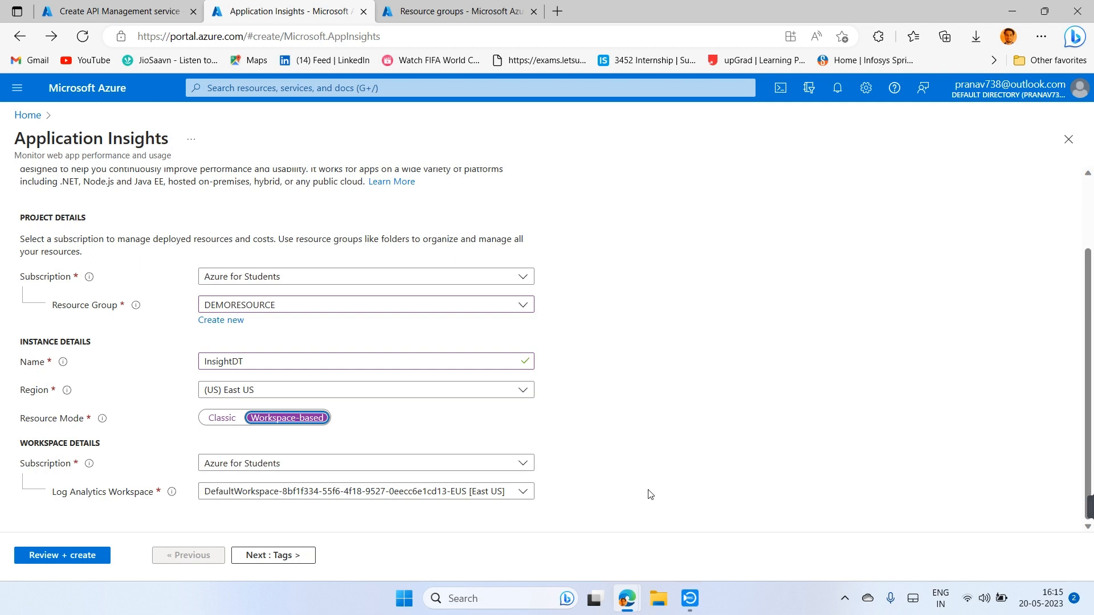
# - Skip the tags, create the InsightDT Application Insights resource and check the deployment notifications
pyautogui.click(279, 555)
pyautogui.click(279, 556)
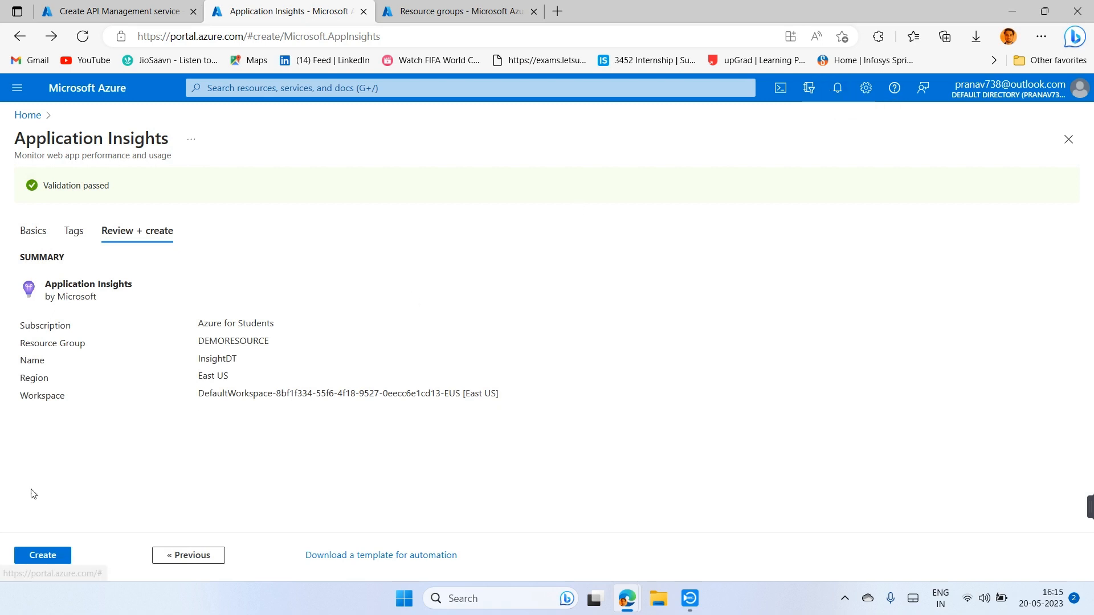
pyautogui.click(40, 561)
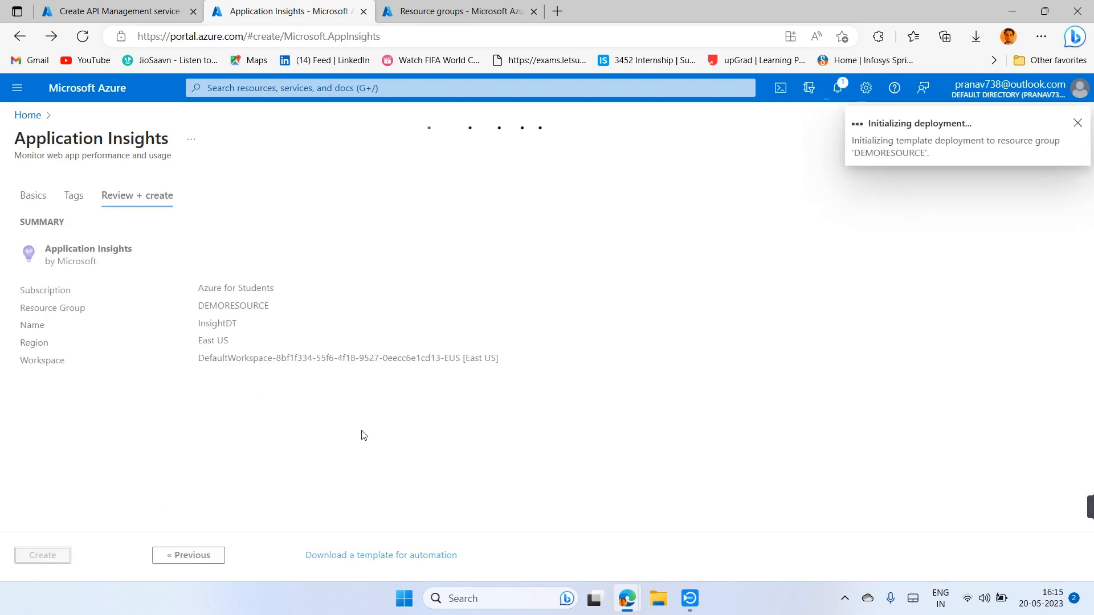
pyautogui.click(838, 89)
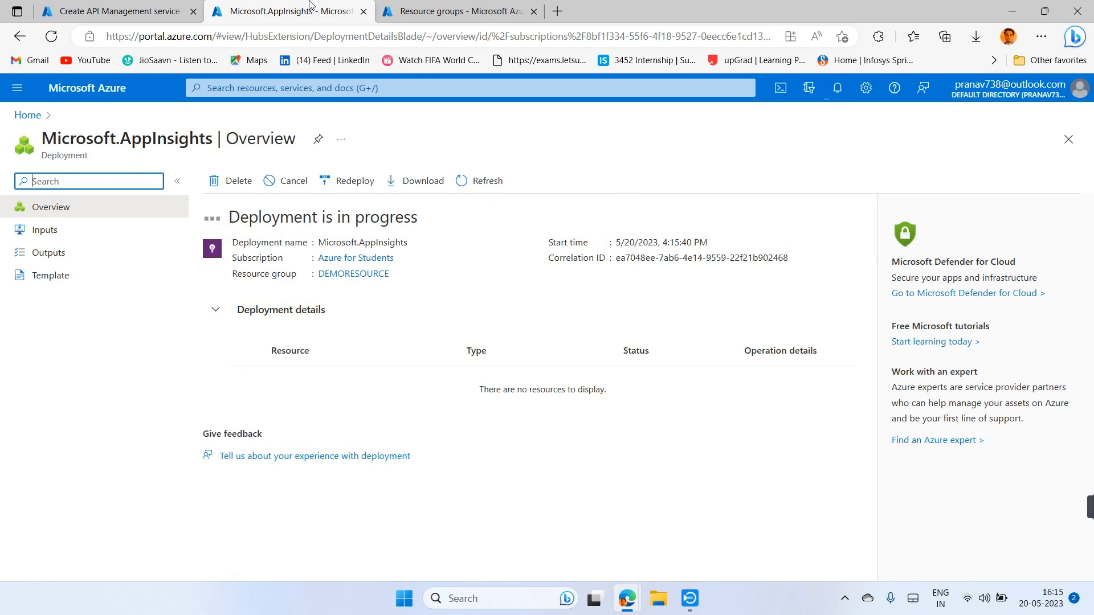
# - Return to the API Management service form, review its basic details and check the Application Insights instances offered for monitoring
pyautogui.click(111, 11)
pyautogui.scroll(-3, 306, 329)
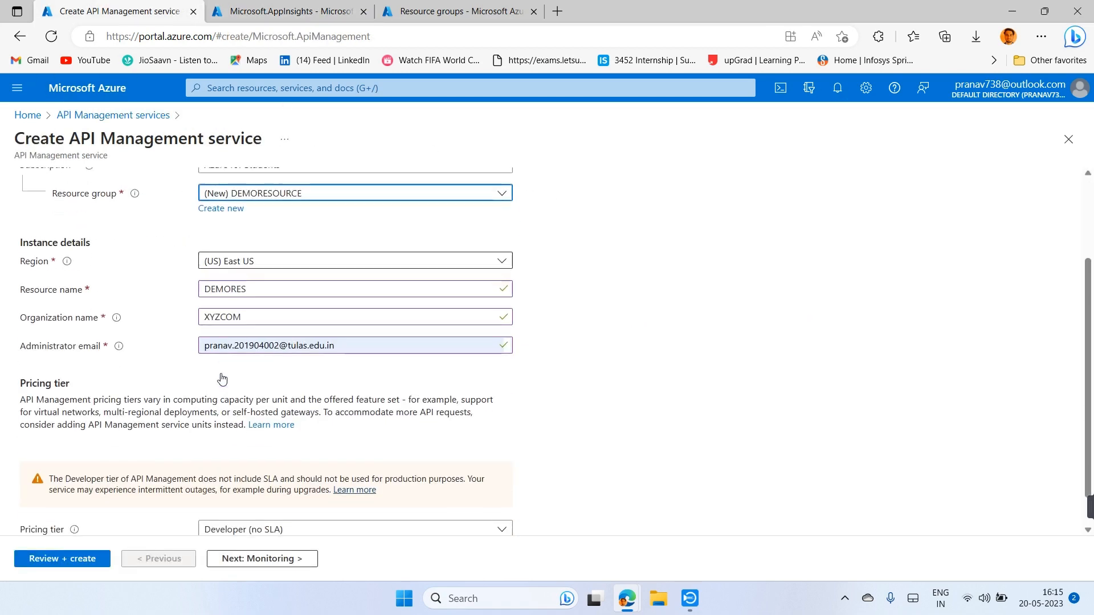
pyautogui.scroll(-1, 306, 329)
pyautogui.scroll(4, 306, 329)
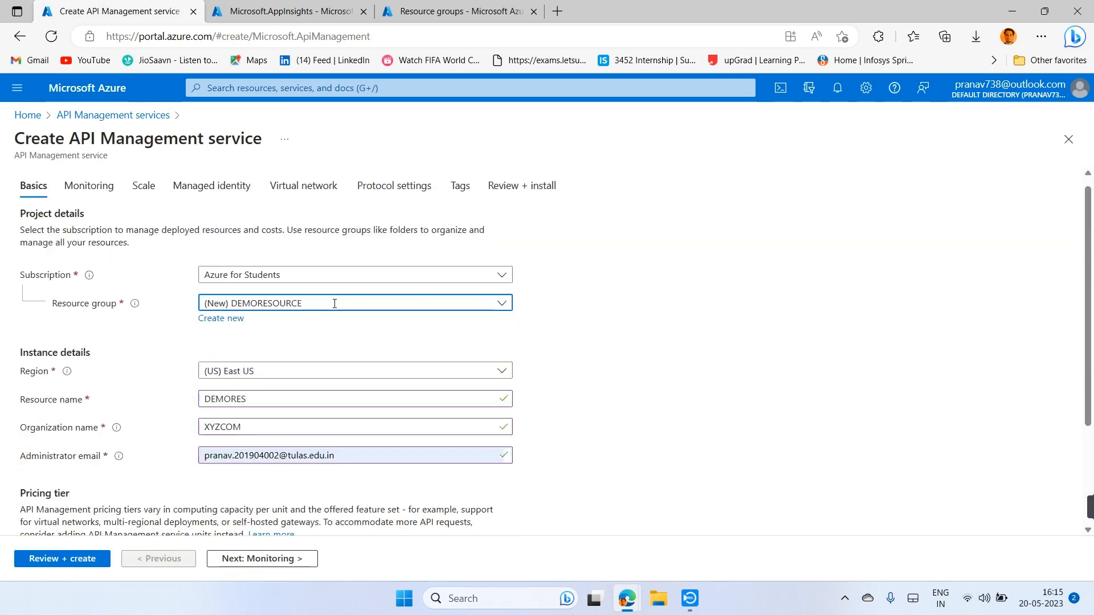
pyautogui.click(103, 209)
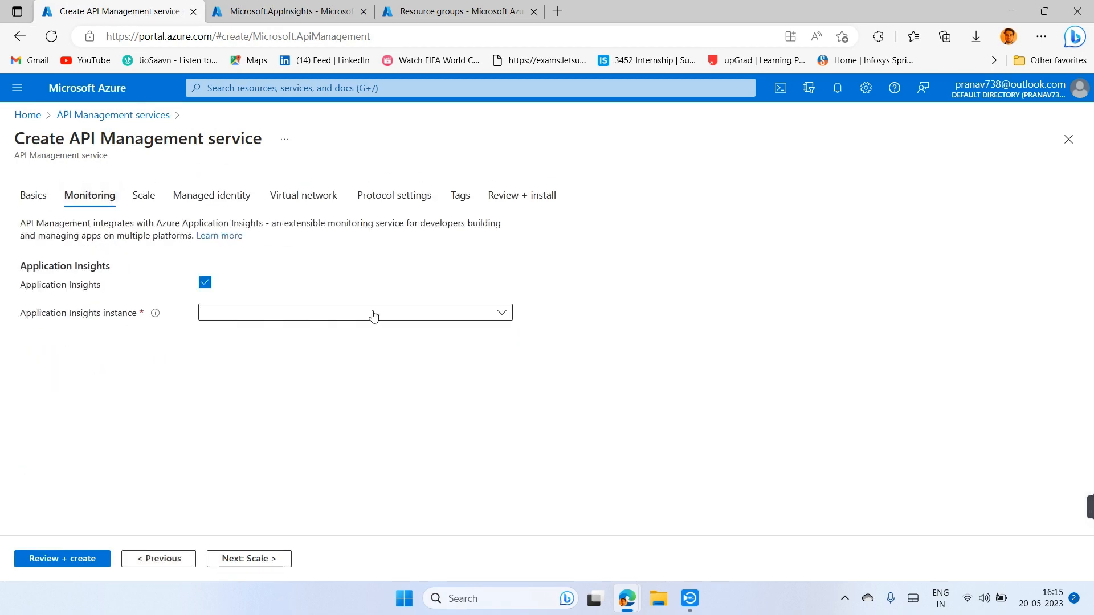
pyautogui.click(504, 314)
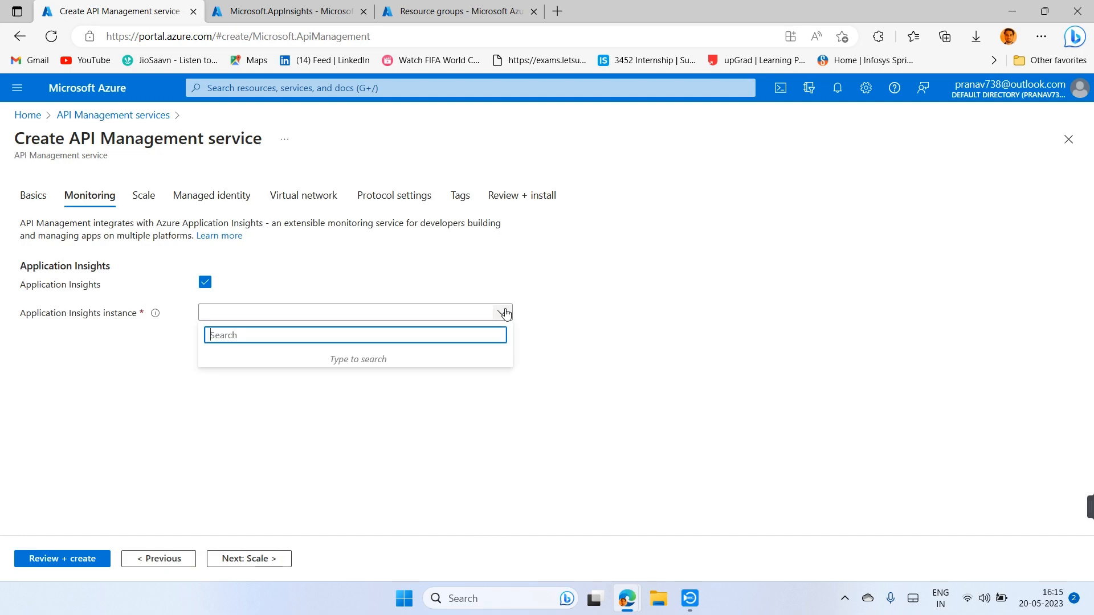
pyautogui.click(563, 379)
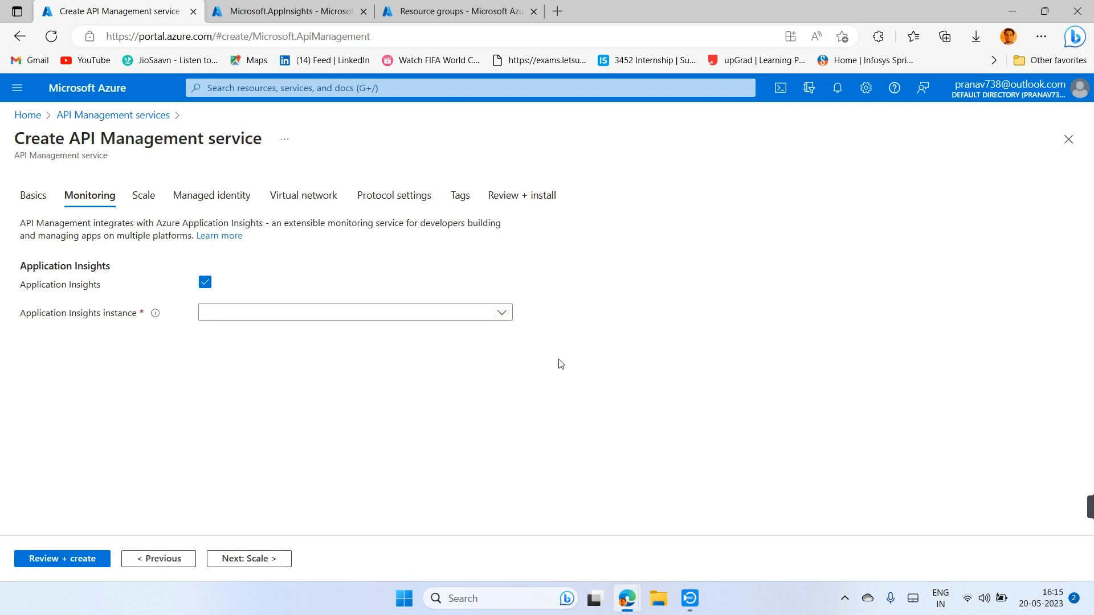
# - Check the Microsoft.AppInsights deployment overview and its notifications for the deployment status
pyautogui.click(456, 11)
pyautogui.click(309, 4)
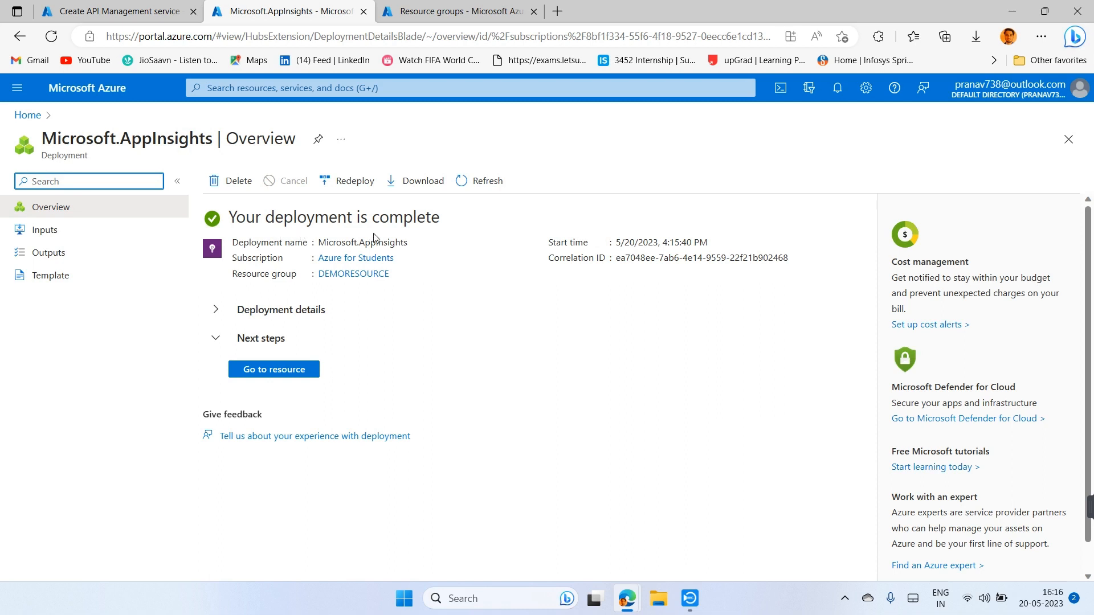
pyautogui.click(837, 89)
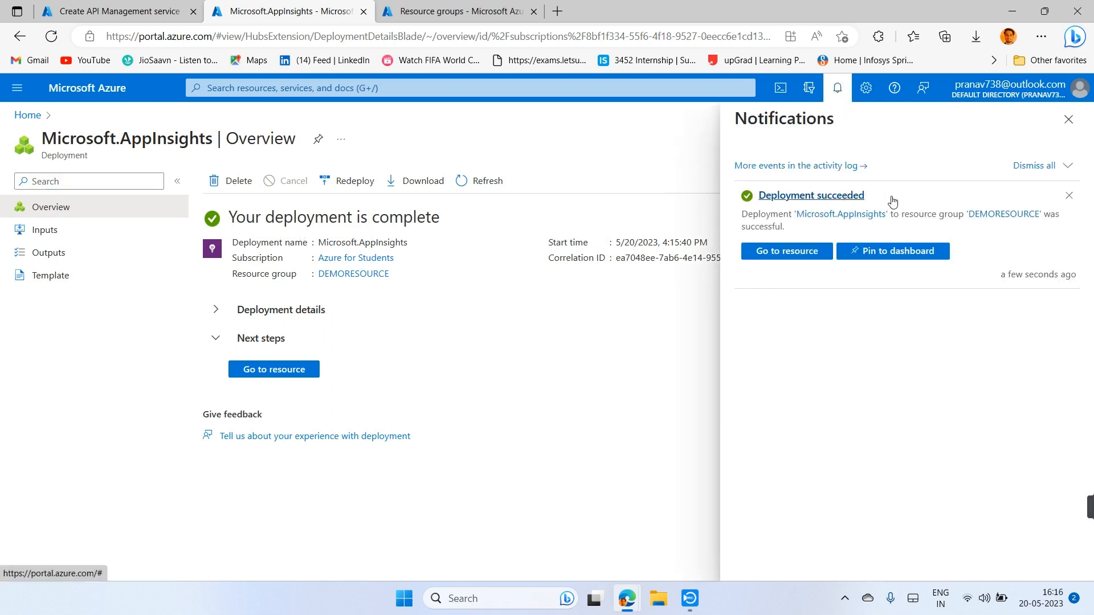
pyautogui.click(1069, 119)
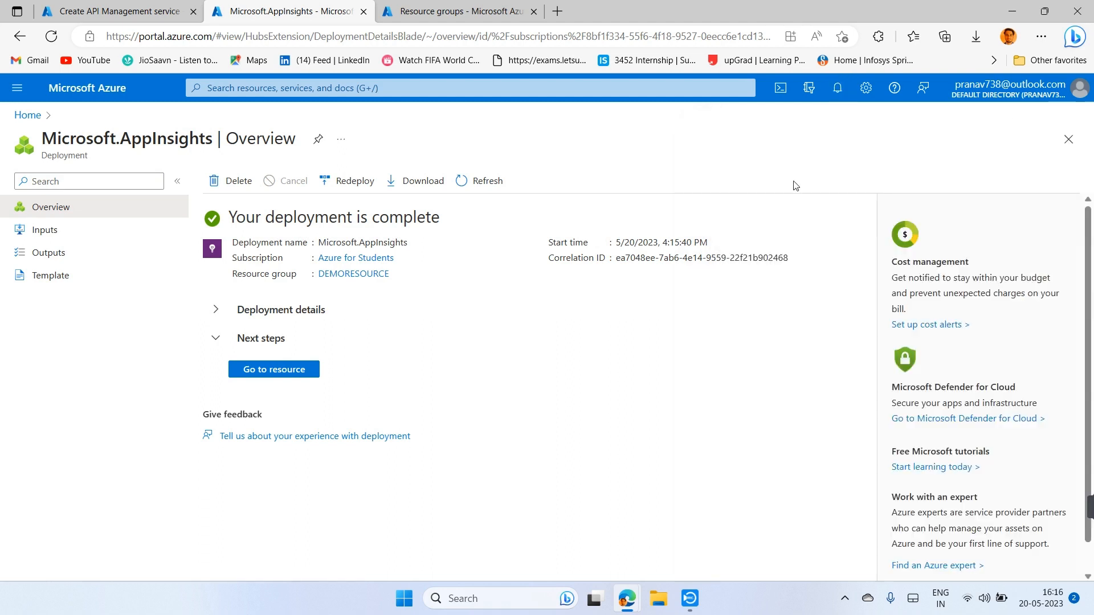
# - Open the new Application Insights resource to verify its name, and select InsightDT as the API Management service's monitoring instance
pyautogui.click(124, 10)
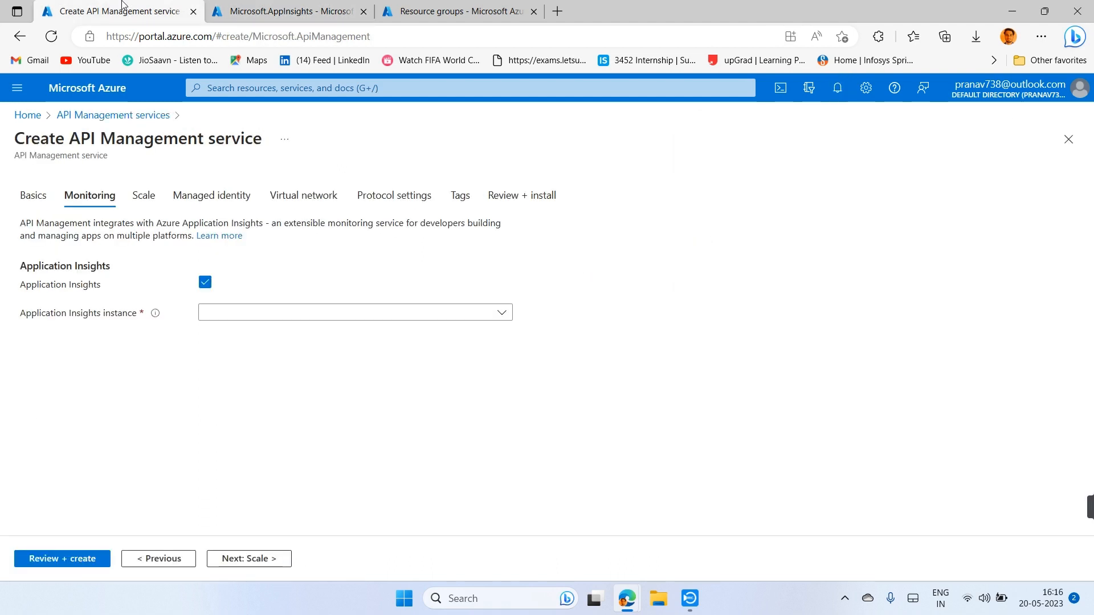
pyautogui.click(501, 312)
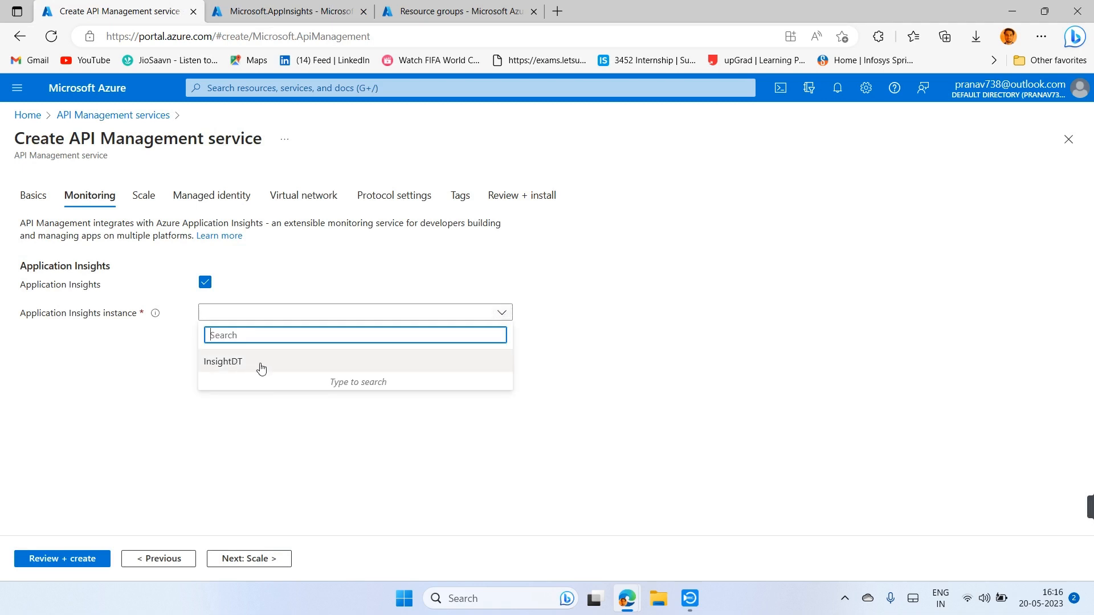
pyautogui.click(297, 10)
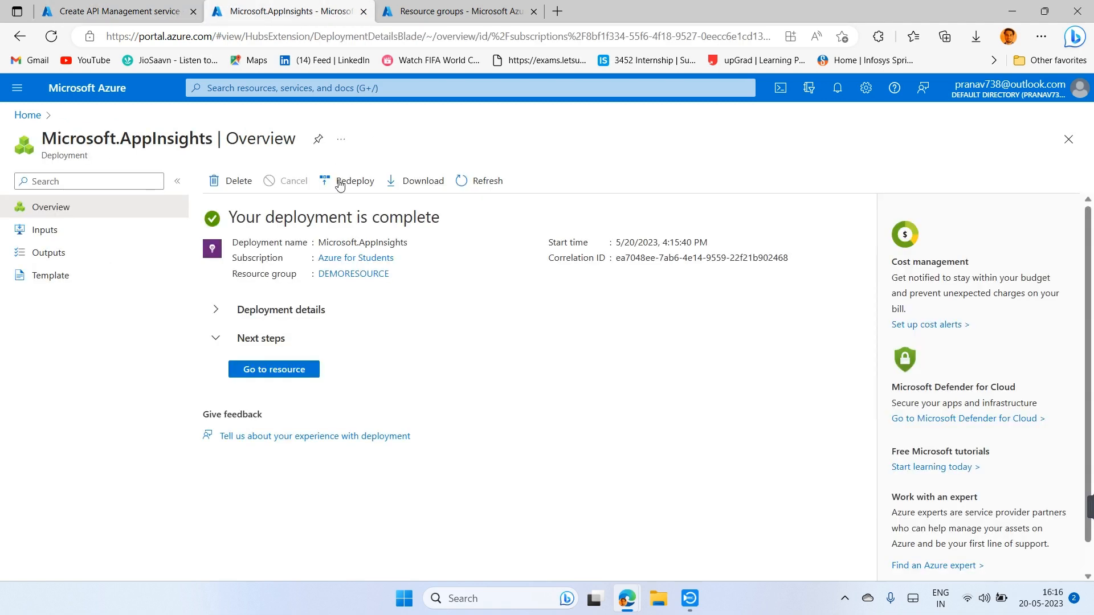
pyautogui.click(264, 373)
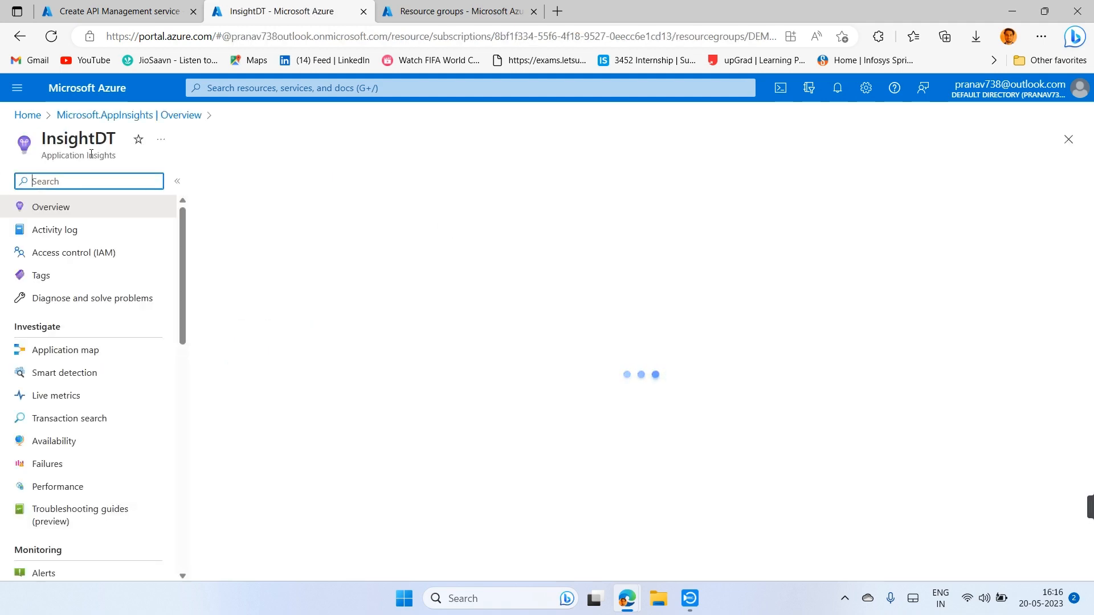
pyautogui.click(108, 9)
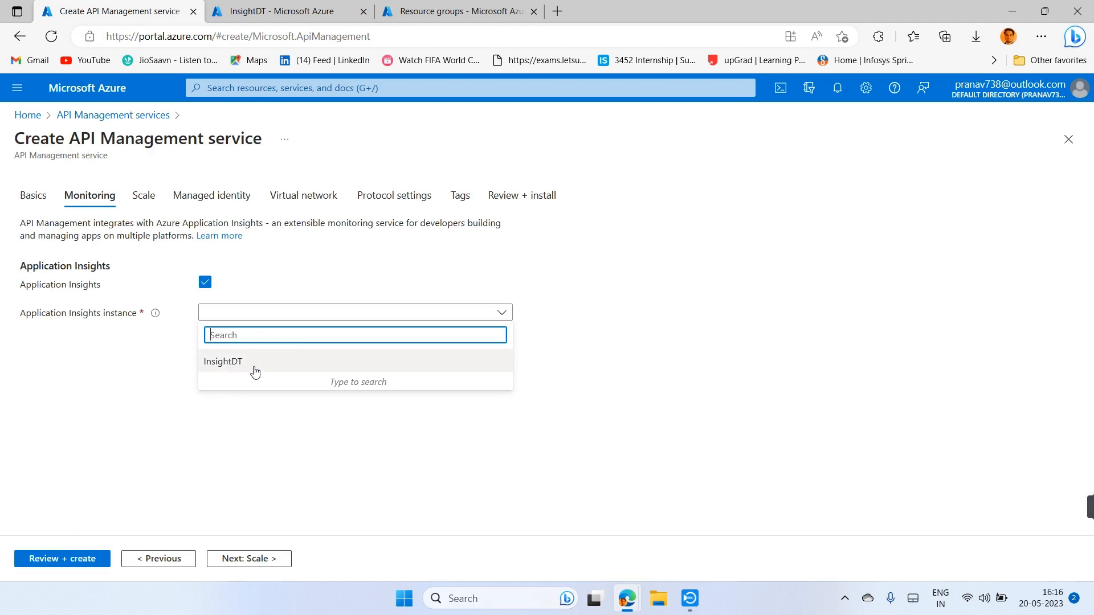
pyautogui.click(225, 363)
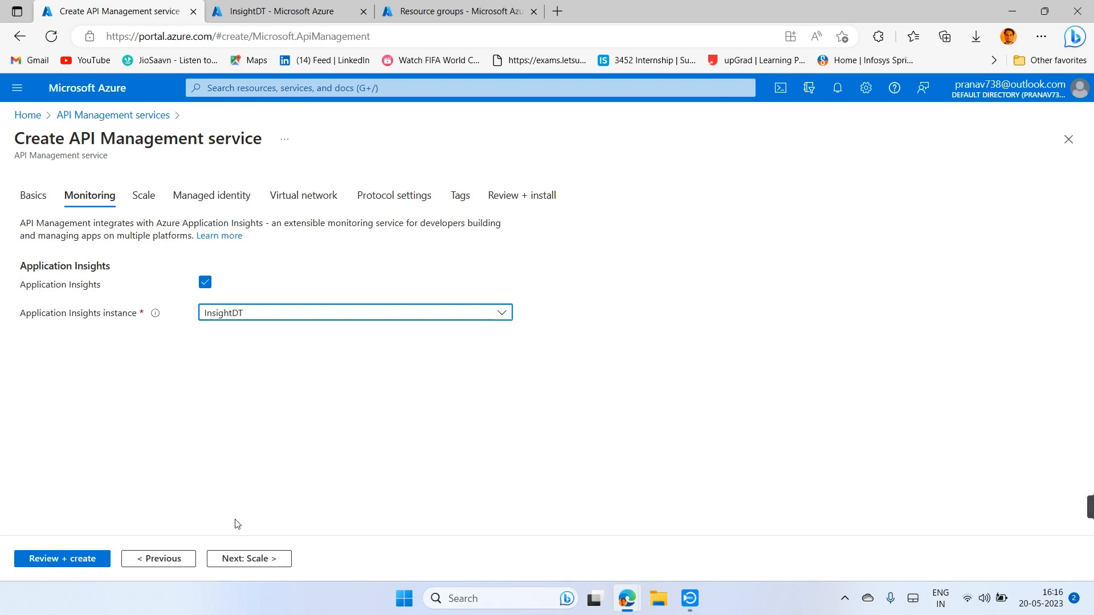
# - Try the Basic (99.95% SLA) pricing tier and check the scale units available with it
pyautogui.click(247, 562)
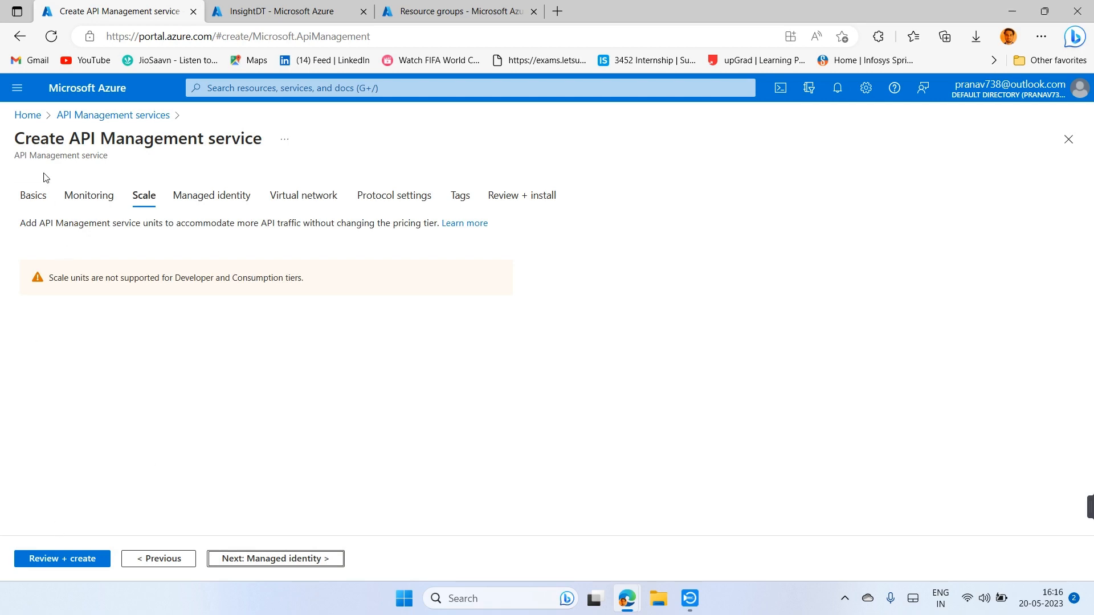
pyautogui.click(37, 189)
pyautogui.scroll(-3, 88, 360)
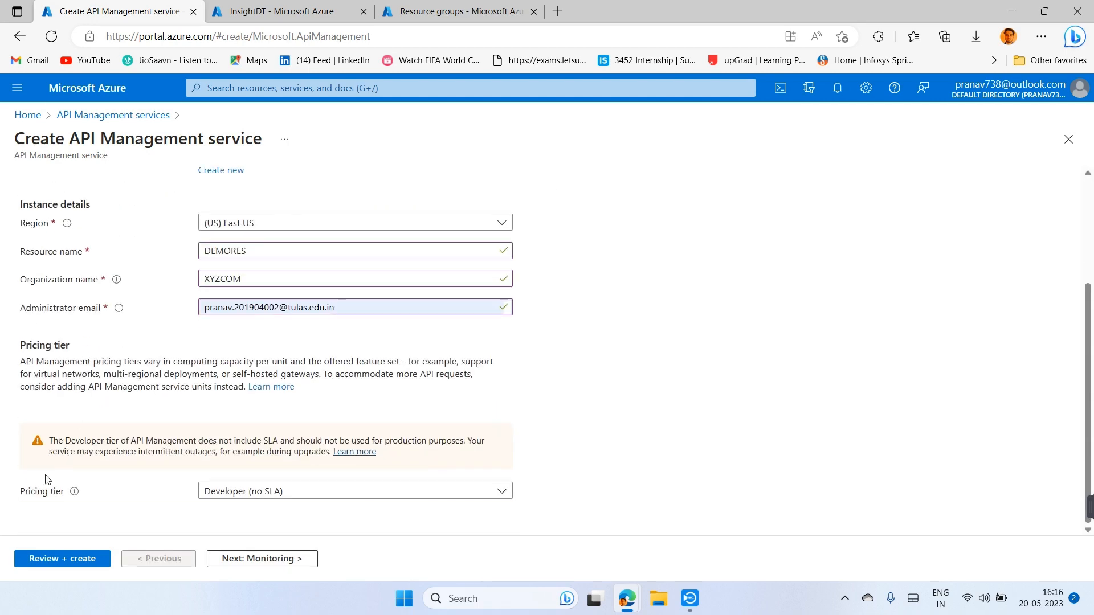
pyautogui.click(383, 494)
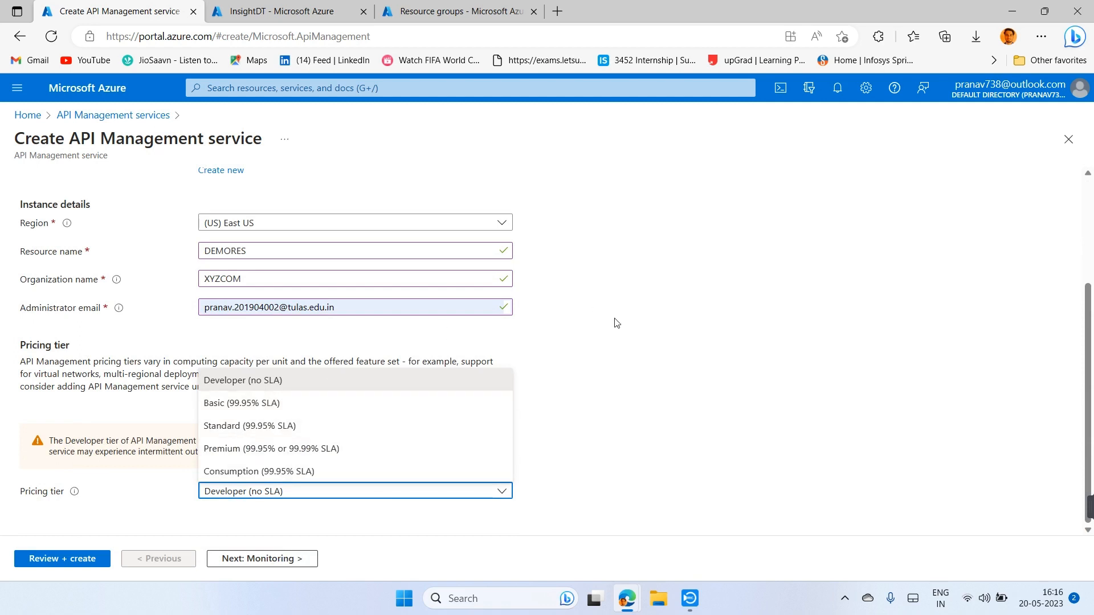
pyautogui.click(281, 408)
pyautogui.scroll(3, 148, 251)
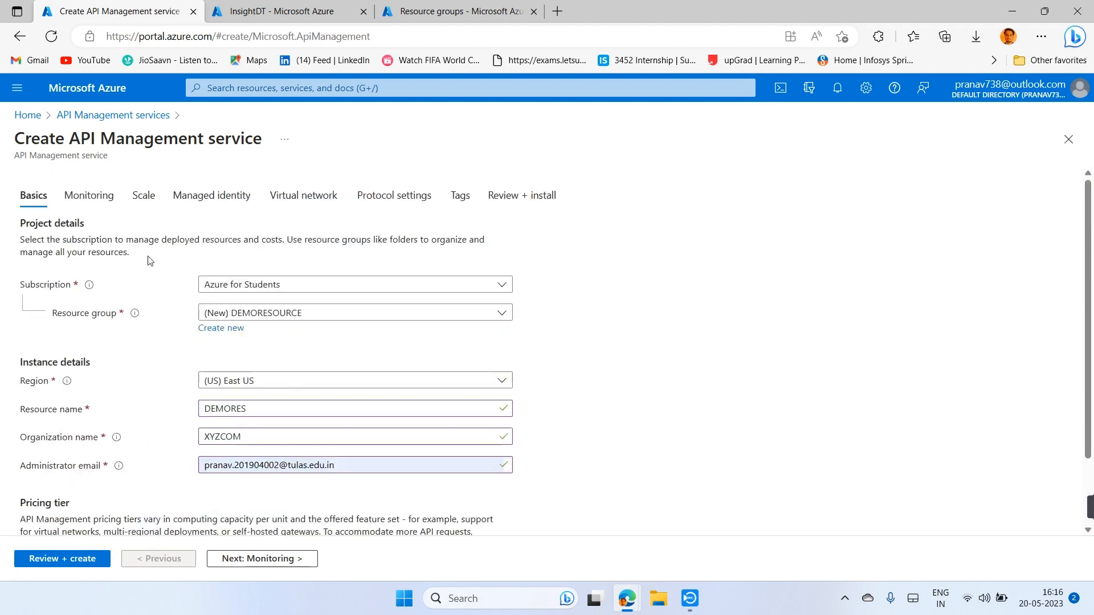
pyautogui.click(140, 198)
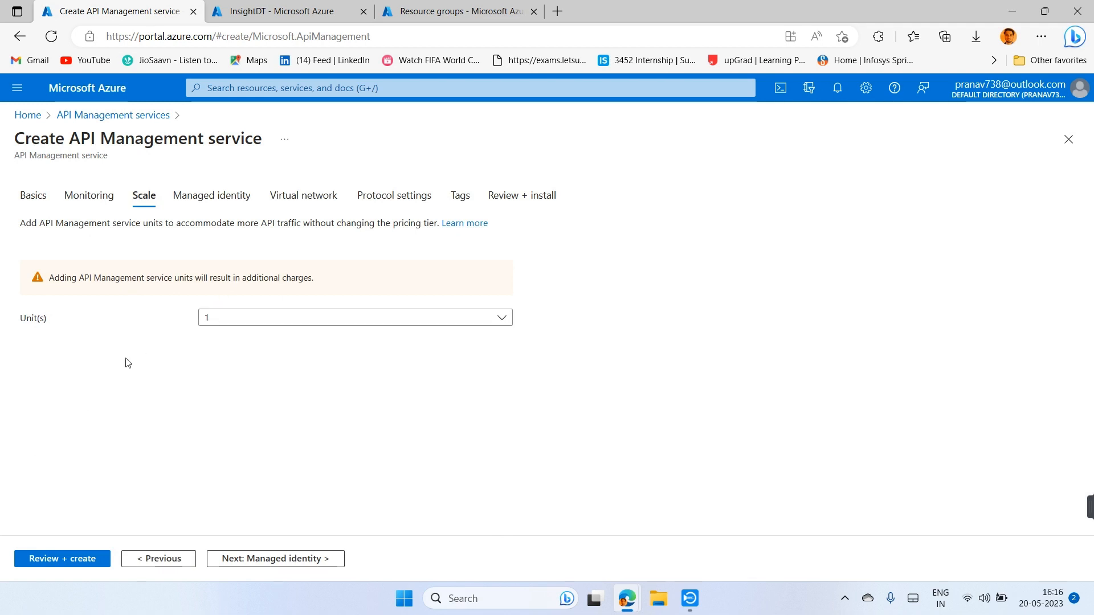
# - Set the API Management service's pricing tier back to Developer (no SLA)
pyautogui.click(33, 195)
pyautogui.scroll(-2, 143, 434)
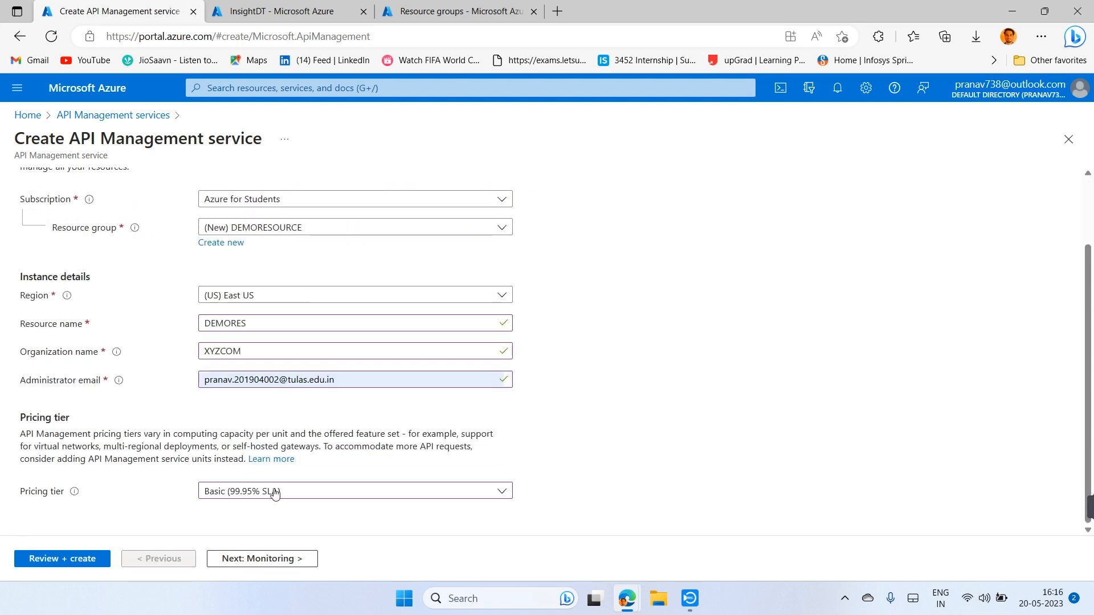
pyautogui.click(311, 494)
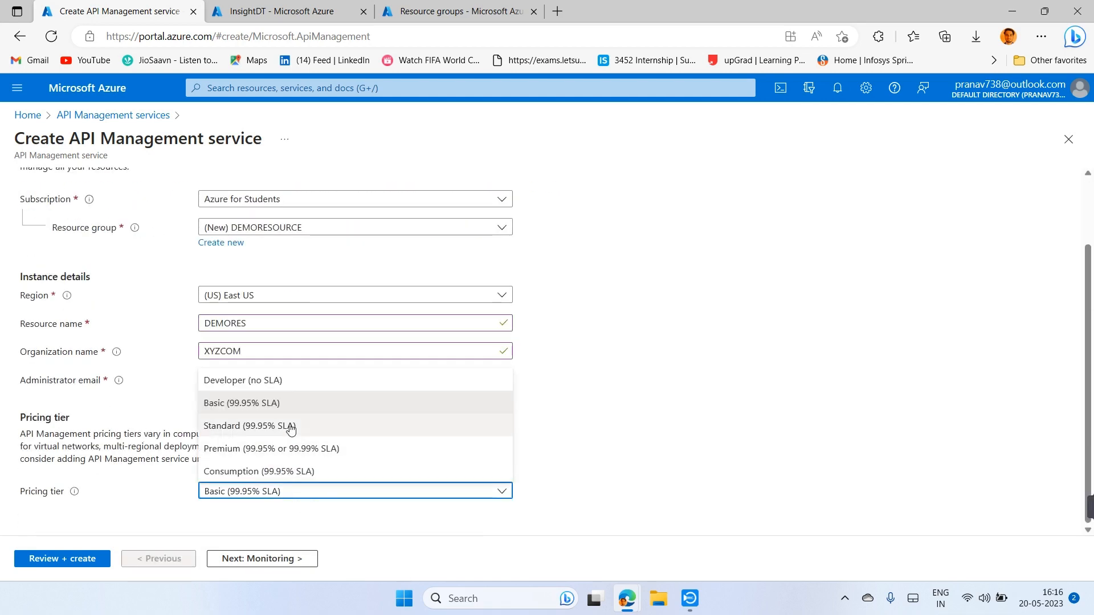
pyautogui.click(289, 389)
pyautogui.scroll(2, 732, 371)
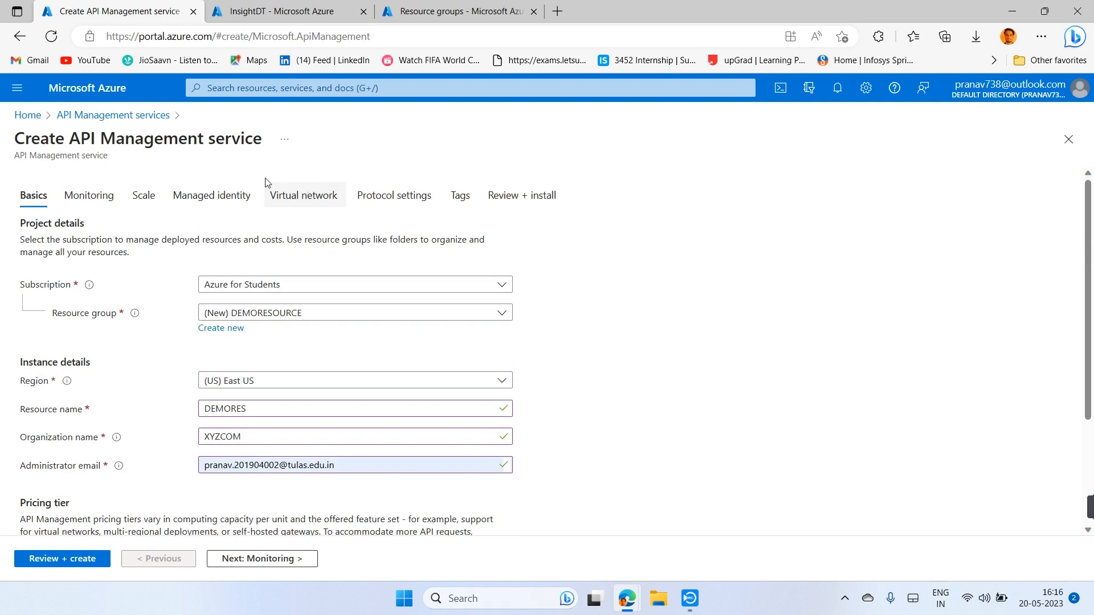
# - Examine the managed identity, virtual network, protocol and tag settings of the API Management service, leaving them at their defaults
pyautogui.click(215, 190)
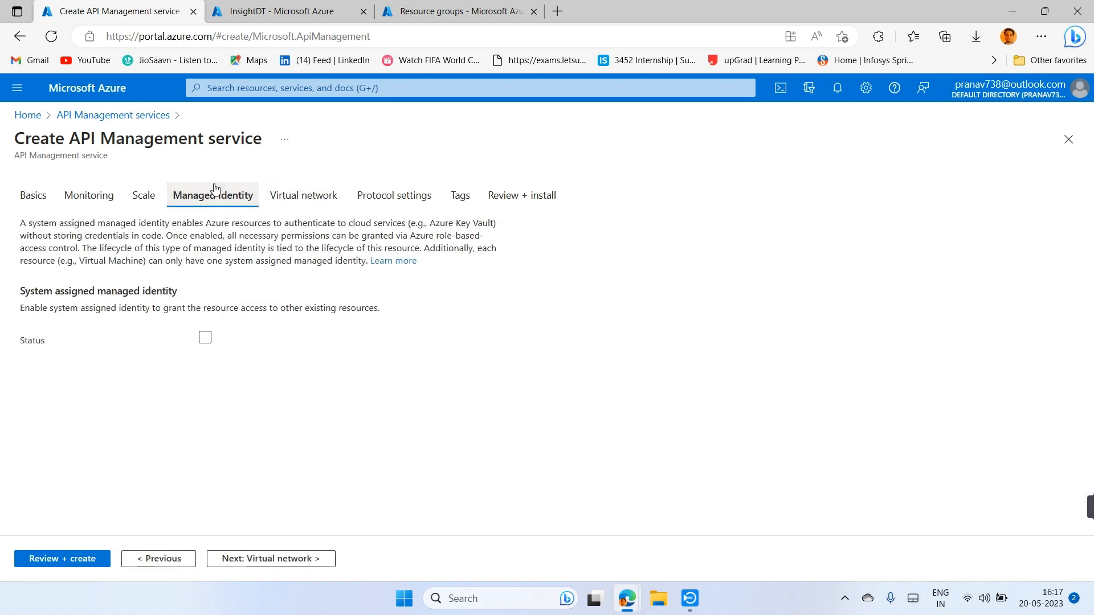
pyautogui.click(292, 193)
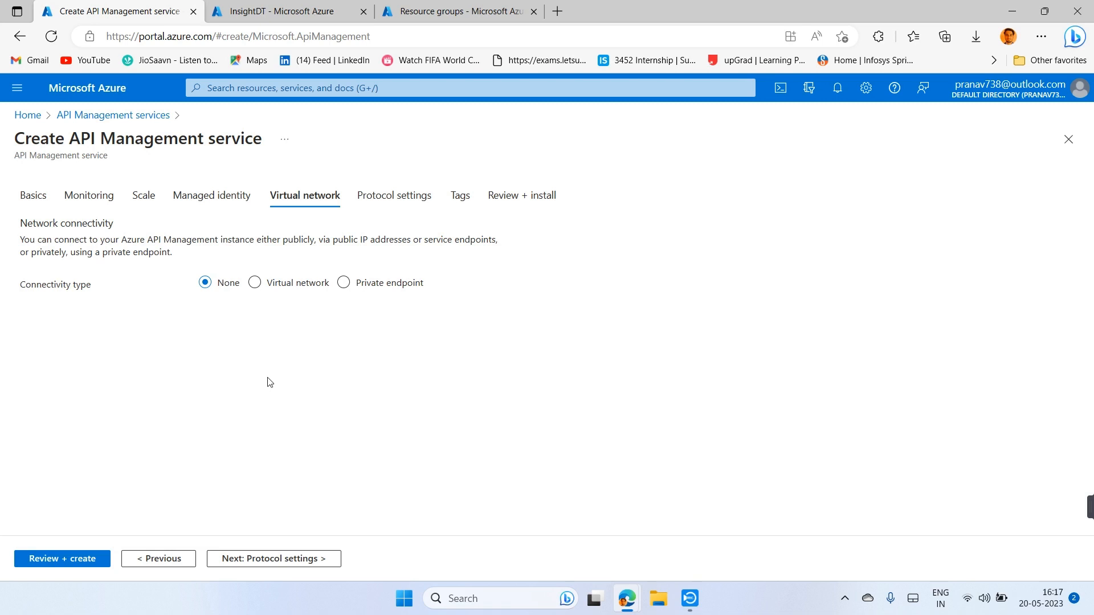
pyautogui.click(368, 196)
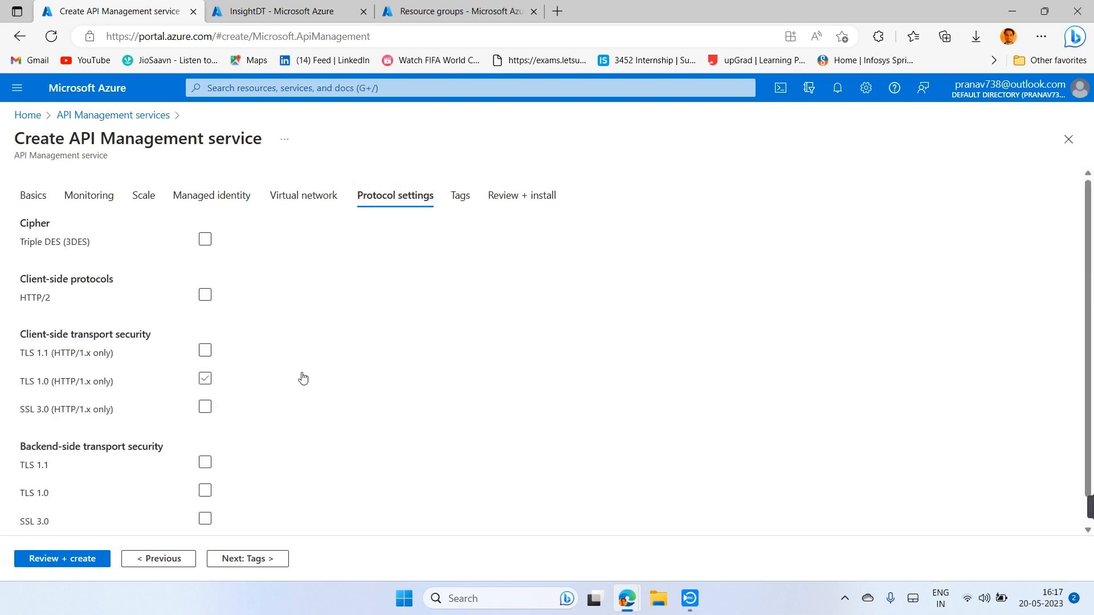
pyautogui.scroll(-1, 303, 379)
pyautogui.scroll(1, 303, 379)
pyautogui.scroll(-1, 227, 447)
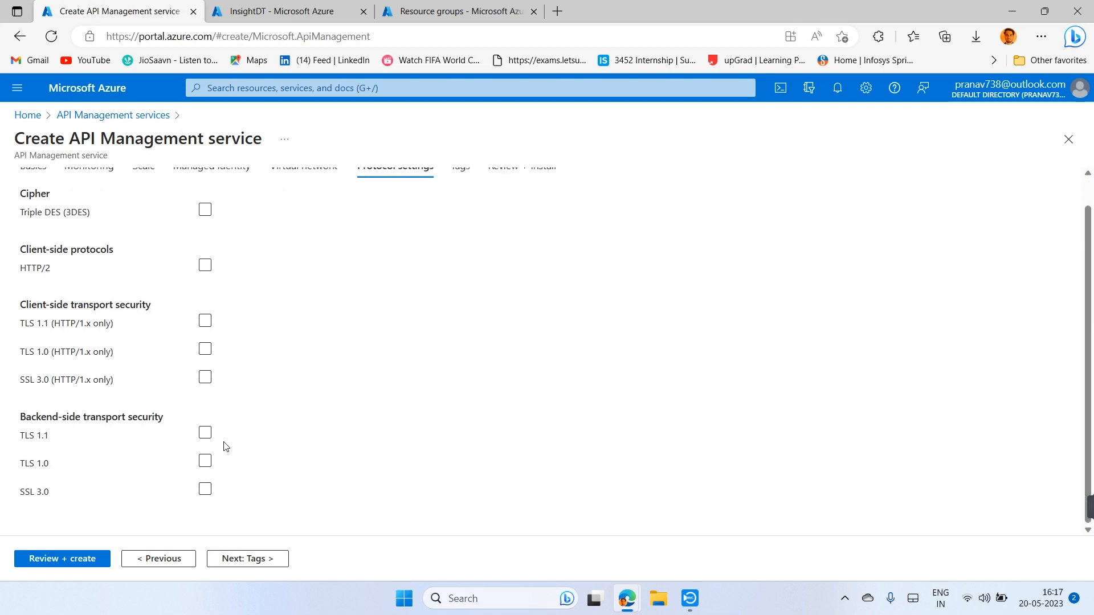
pyautogui.scroll(1, 227, 447)
pyautogui.scroll(-1, 345, 398)
pyautogui.scroll(1, 426, 287)
pyautogui.click(459, 196)
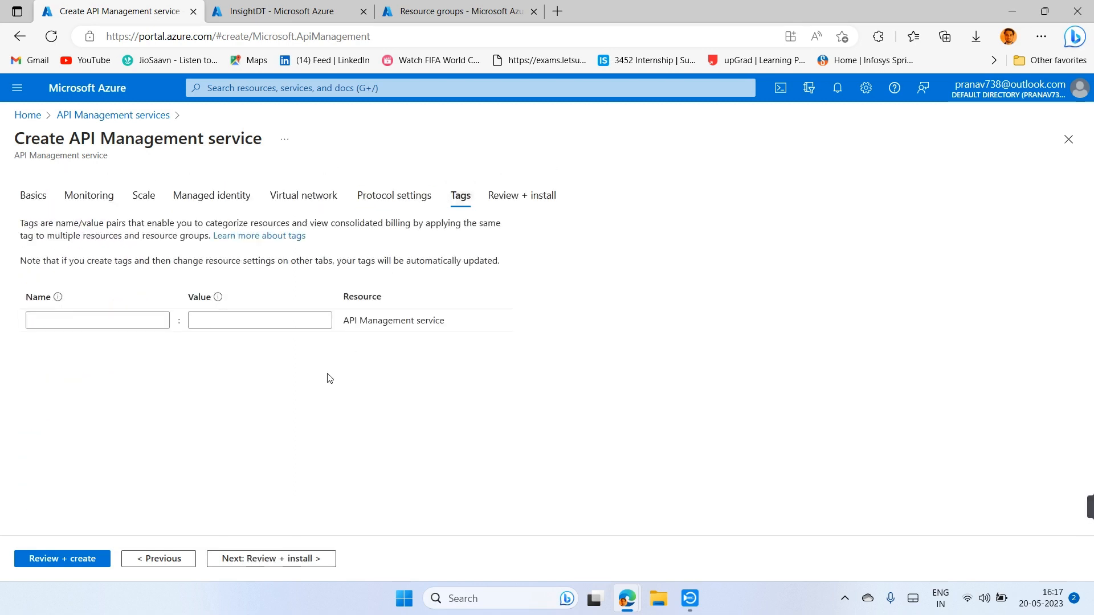
# - Review the configuration summary and create the DEMORES API Management service
pyautogui.click(509, 197)
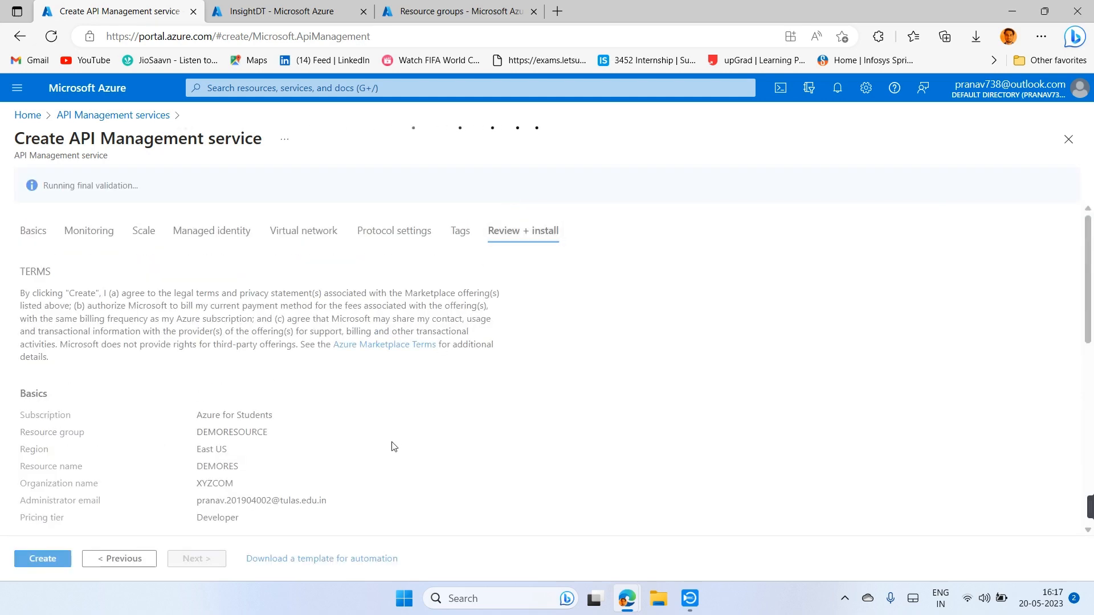
pyautogui.scroll(-4, 392, 446)
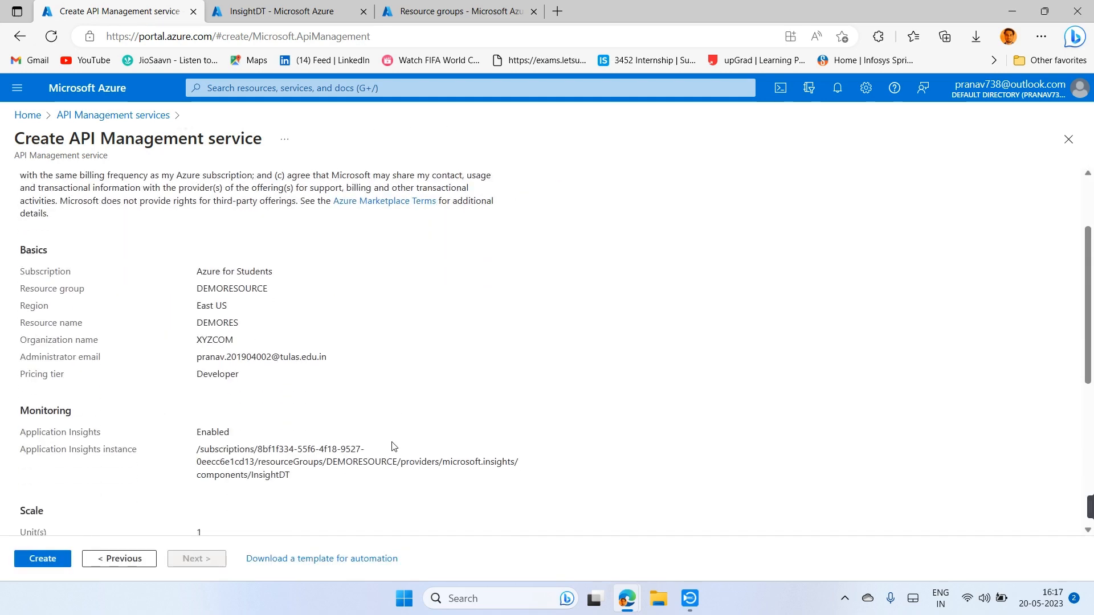
pyautogui.click(45, 558)
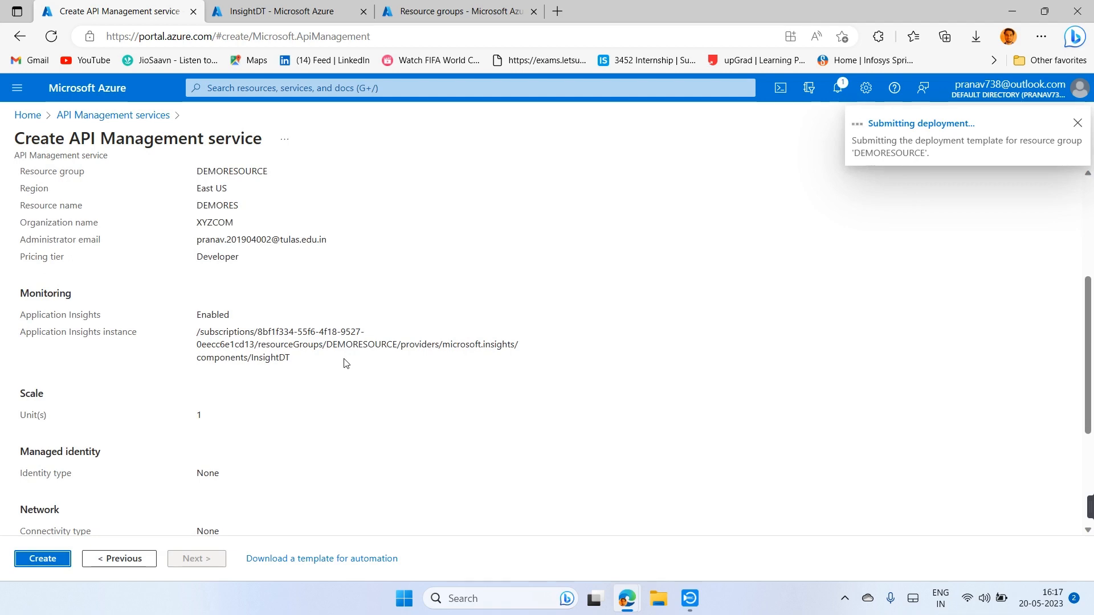
pyautogui.scroll(4, 673, 181)
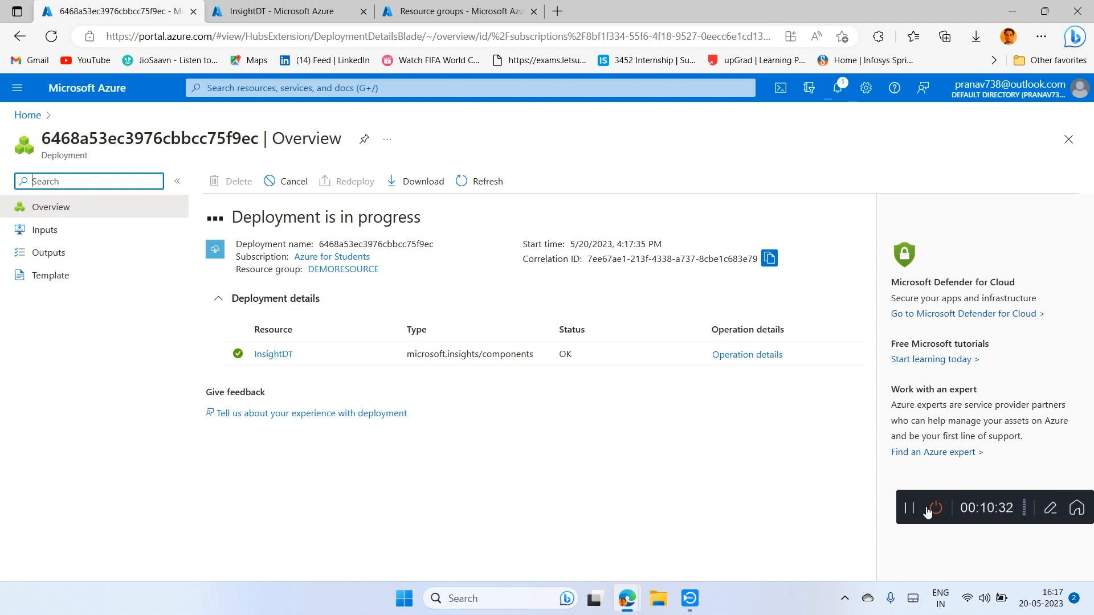
pyautogui.click(912, 512)
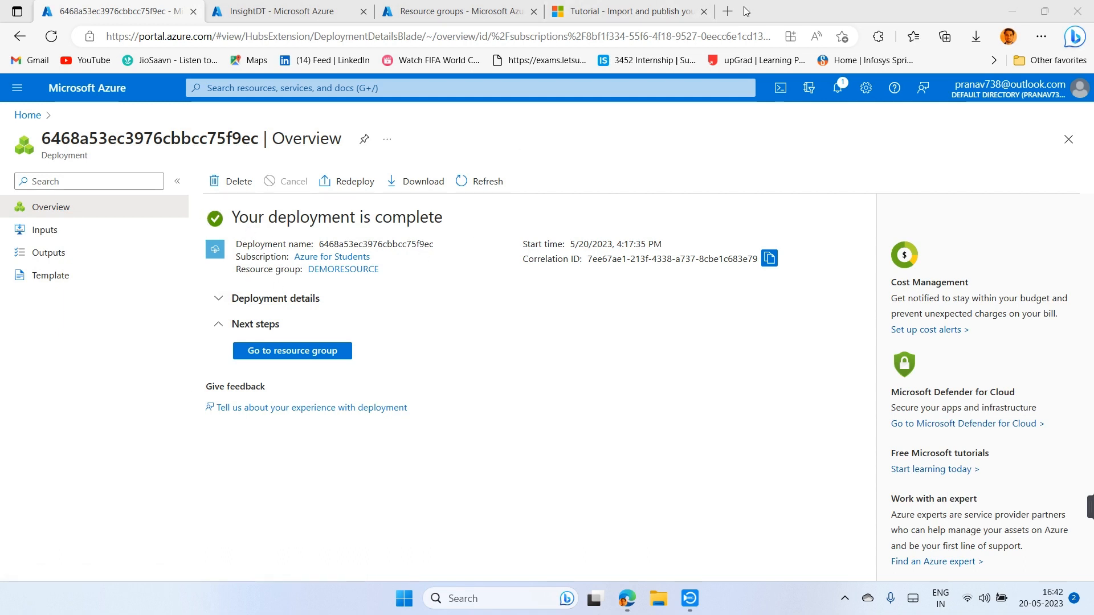
# - Open the DEMORES API Management service from the DEMORESOURCE resource group and close the Microsoft tutorial page
pyautogui.click(90, 87)
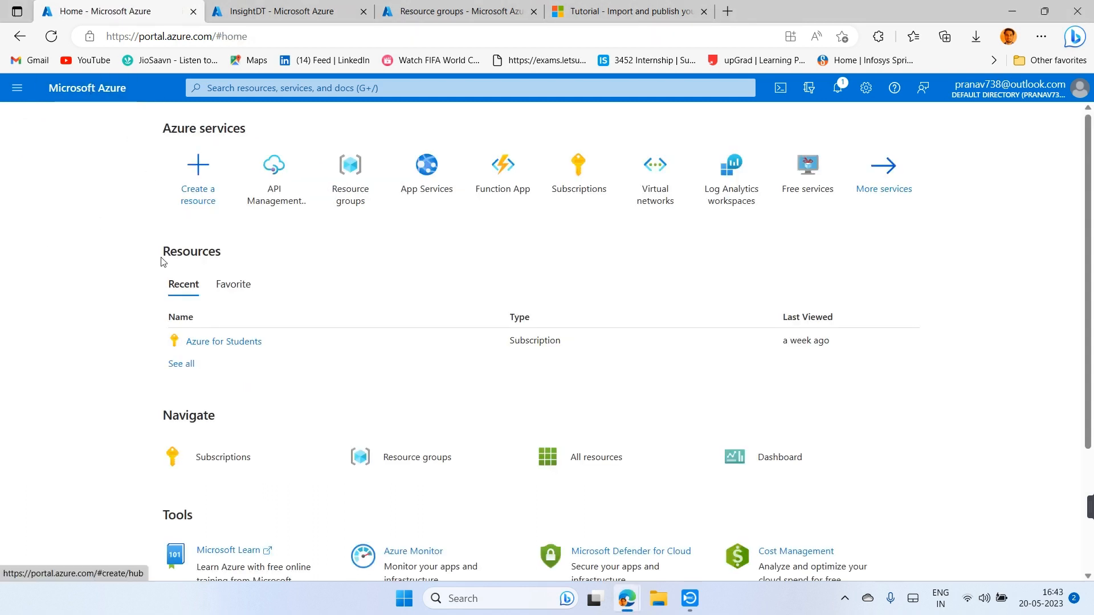
pyautogui.click(332, 189)
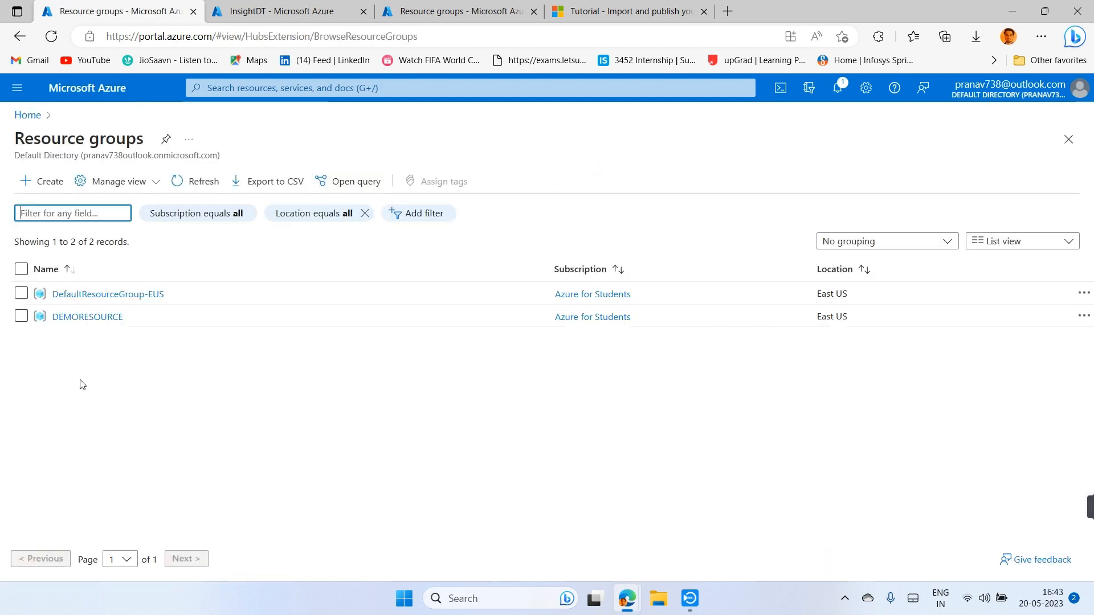
pyautogui.moveTo(1, 429); pyautogui.dragTo(60, 365)
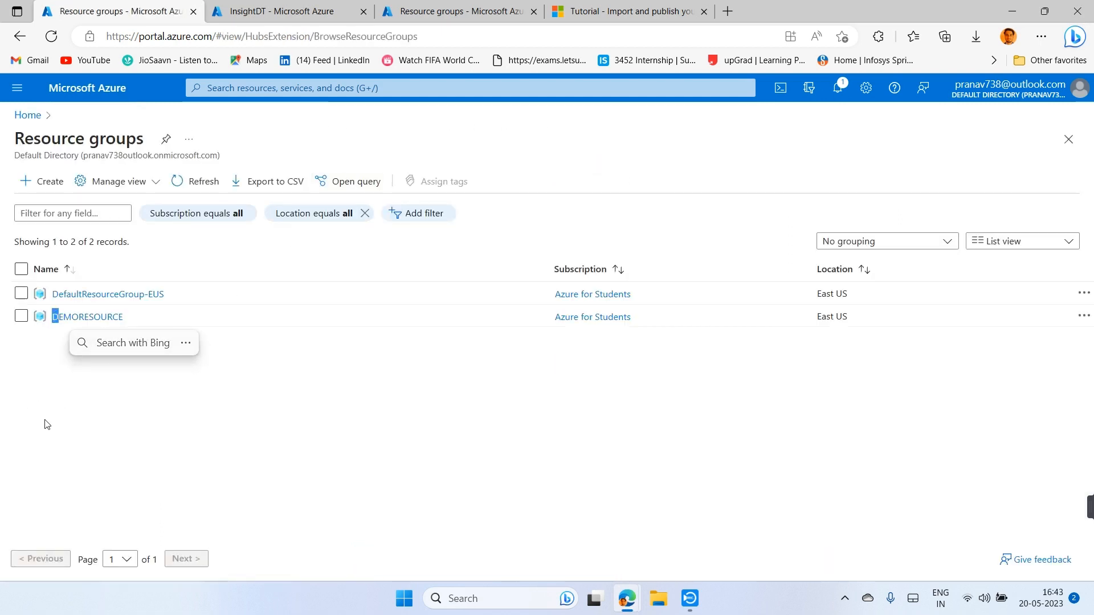
pyautogui.click(103, 324)
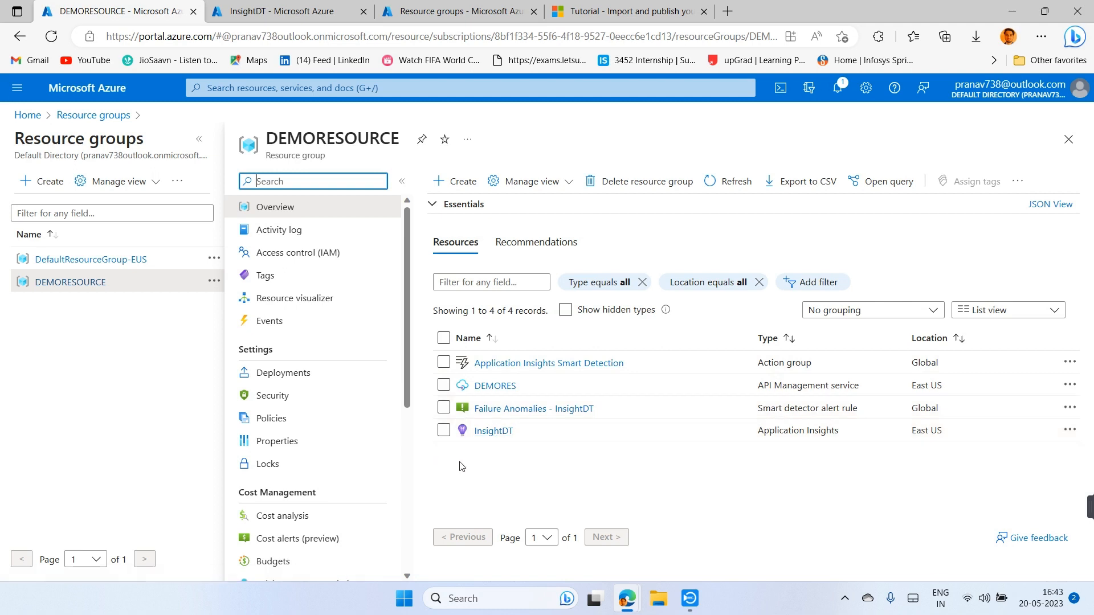
pyautogui.click(493, 386)
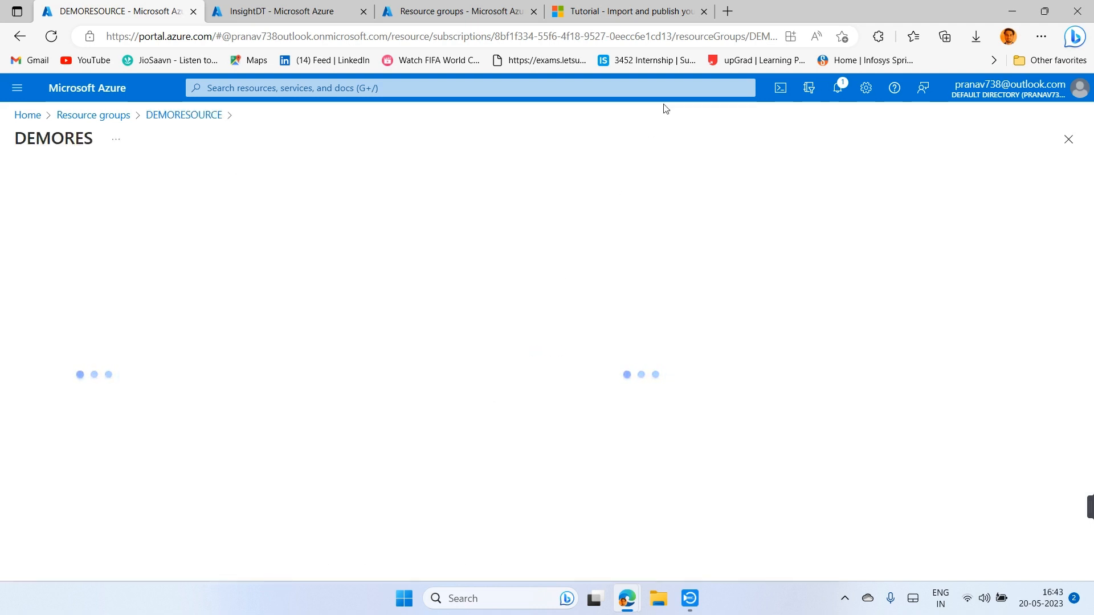
pyautogui.click(705, 11)
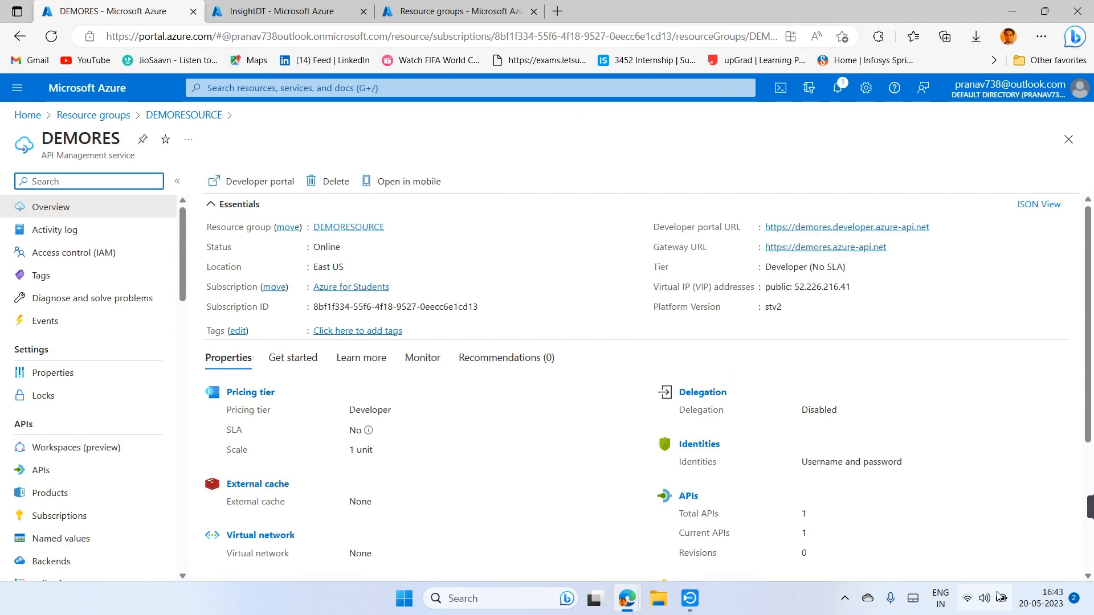
pyautogui.click(558, 10)
pyautogui.write('https://conferenceapi.azurewebsites.net?format=json')
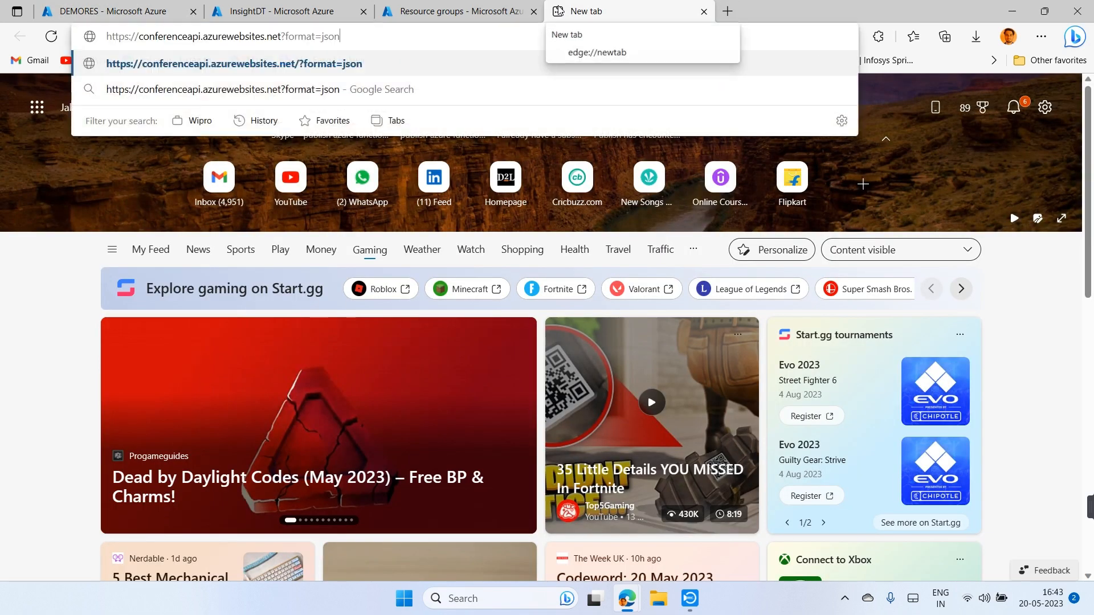
pyautogui.click(453, 6)
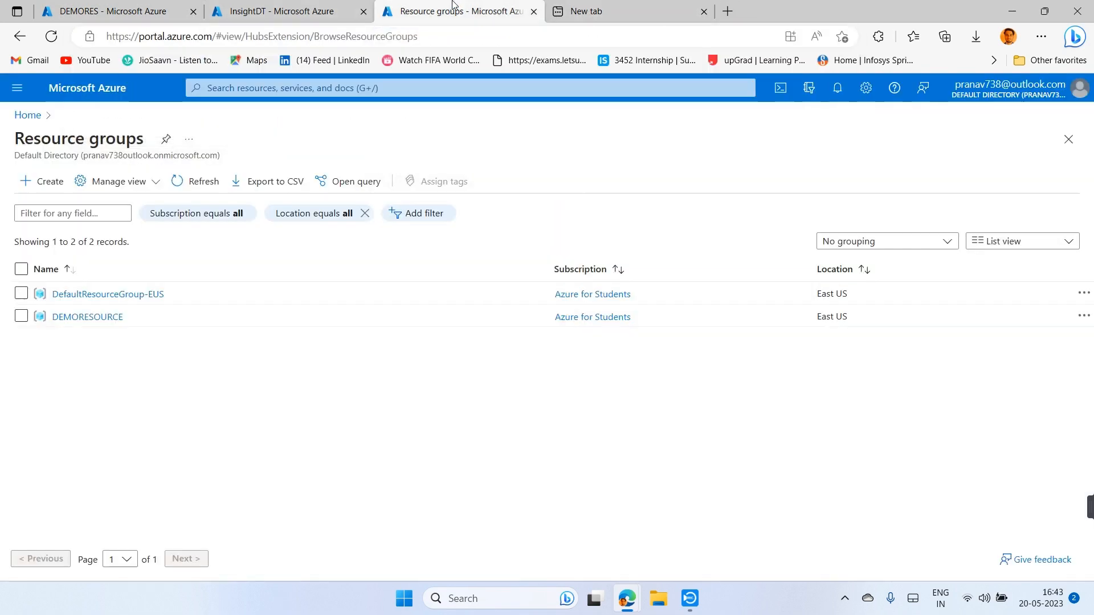
pyautogui.click(114, 11)
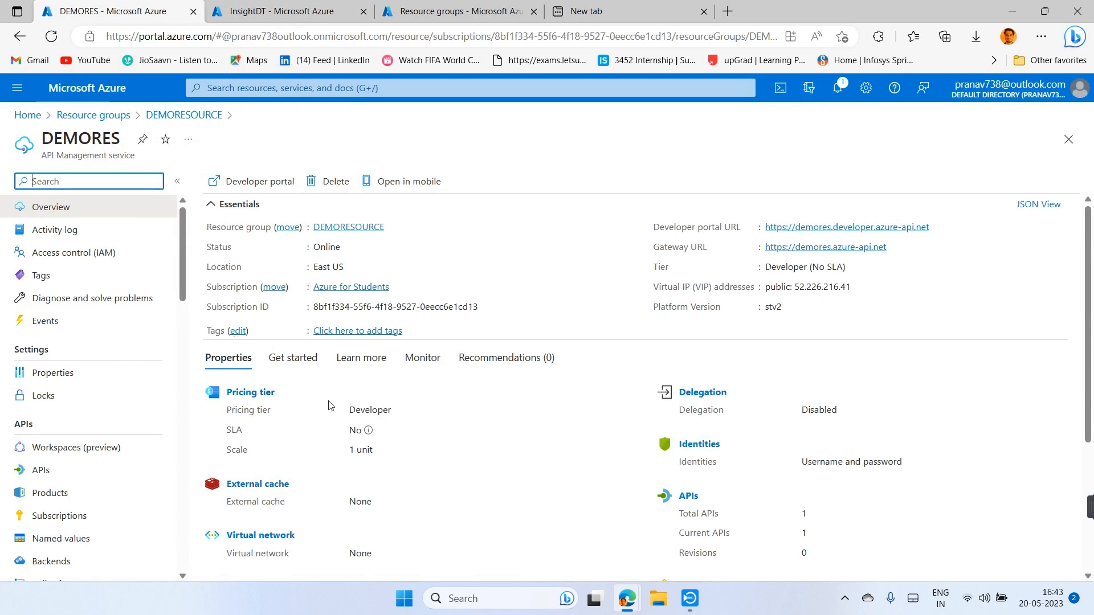
# - Look over the DEMORES service overview and open its APIs page
pyautogui.scroll(-1, 328, 406)
pyautogui.scroll(-2, 148, 461)
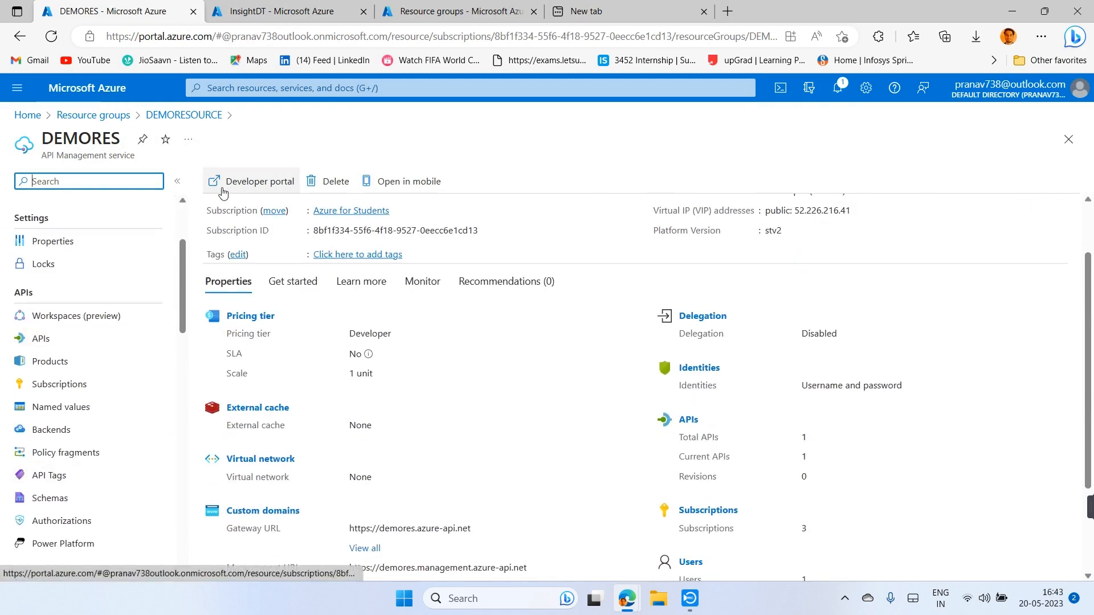
pyautogui.scroll(1, 224, 294)
pyautogui.scroll(-2, 224, 294)
pyautogui.scroll(2, 224, 295)
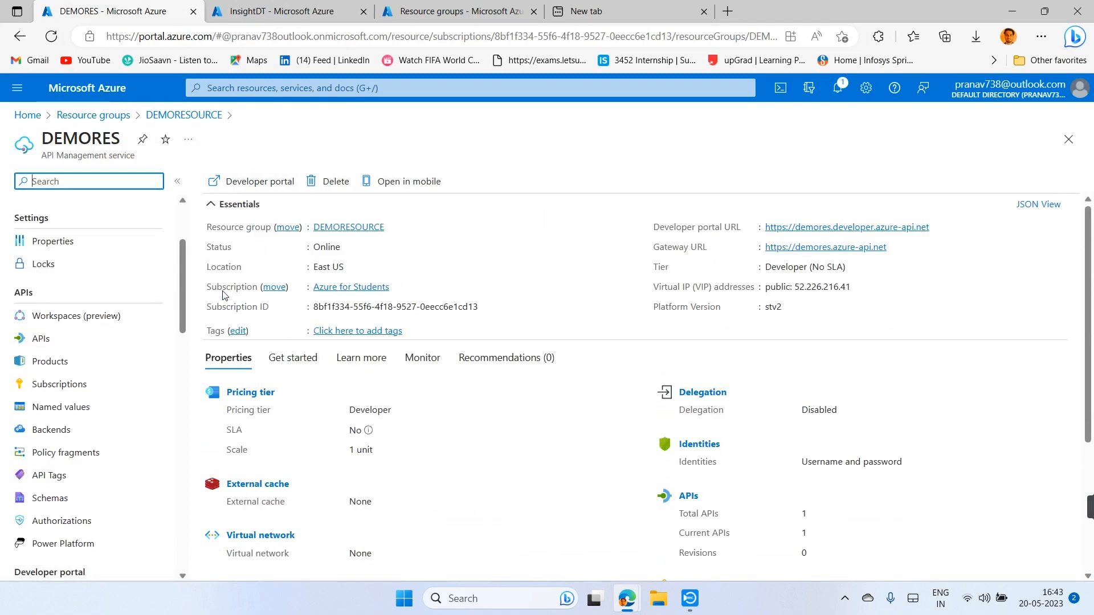
pyautogui.scroll(-3, 224, 294)
pyautogui.scroll(2, 224, 294)
pyautogui.scroll(3, 85, 317)
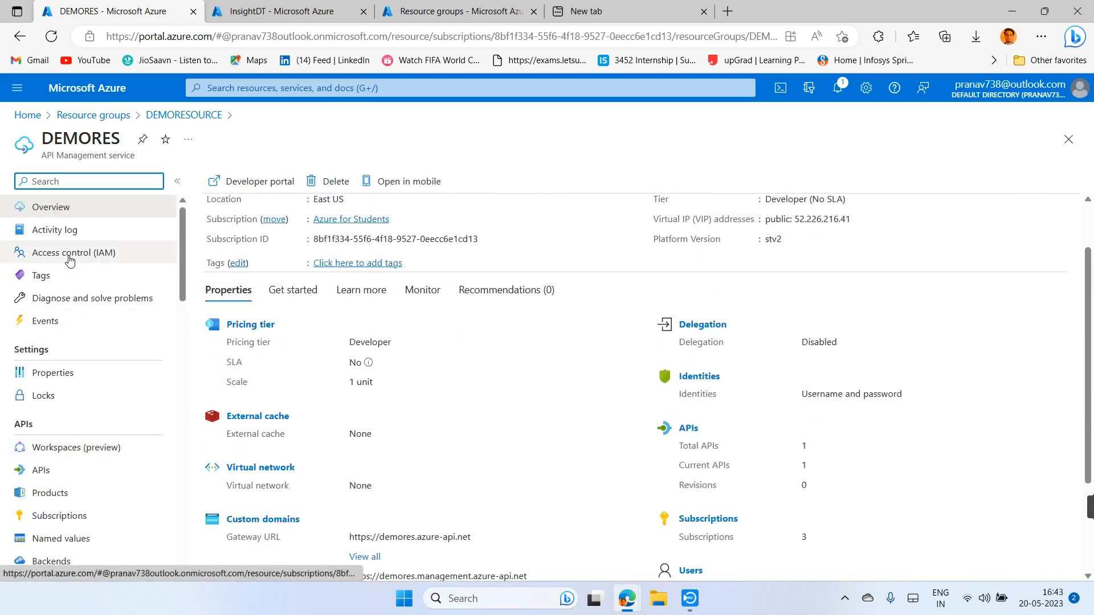
pyautogui.scroll(-3, 86, 456)
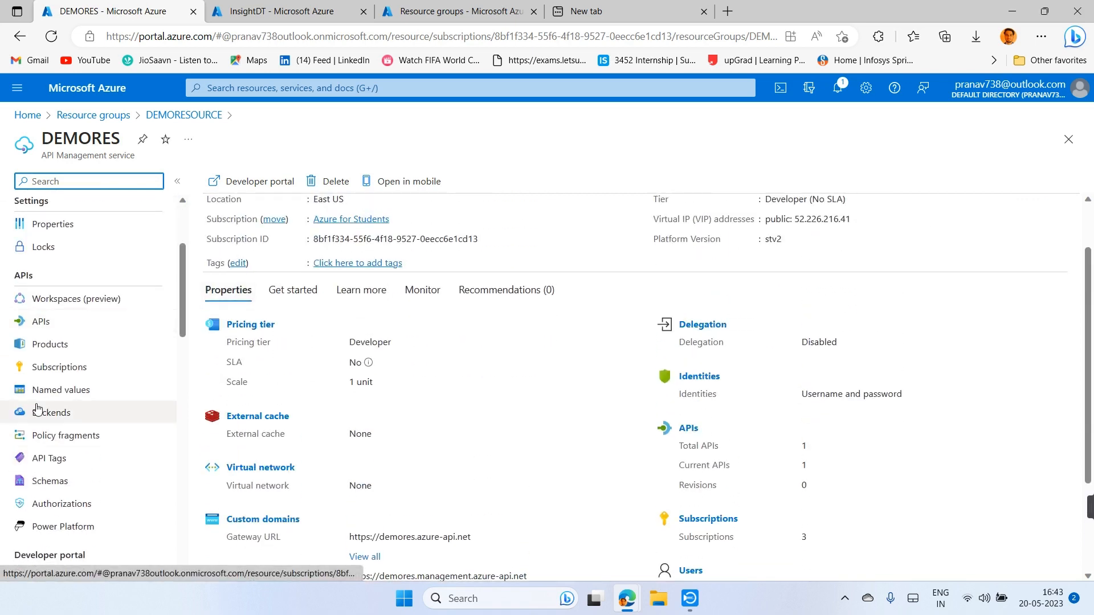
pyautogui.click(34, 325)
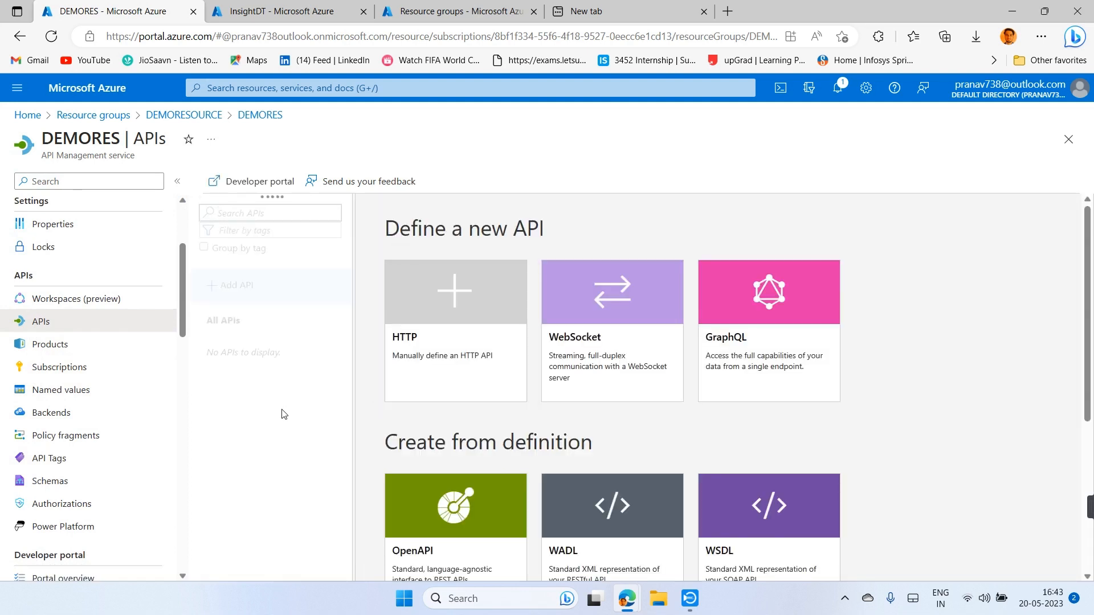
pyautogui.moveTo(1088, 511)
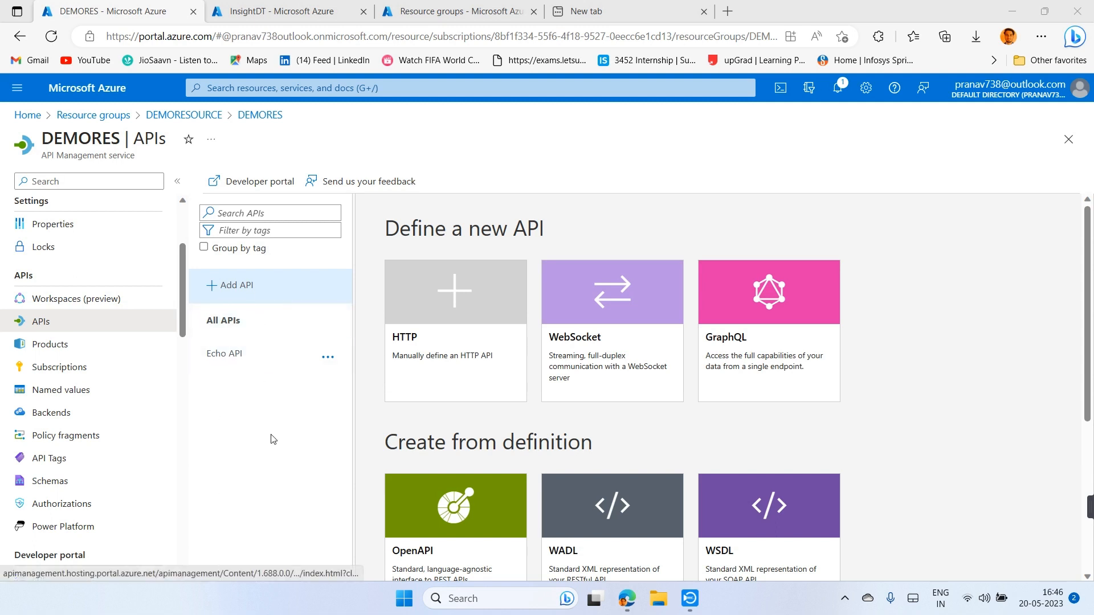
# - Start creating a new API from an OpenAPI definition and review the creation form in its Full version
pyautogui.click(229, 293)
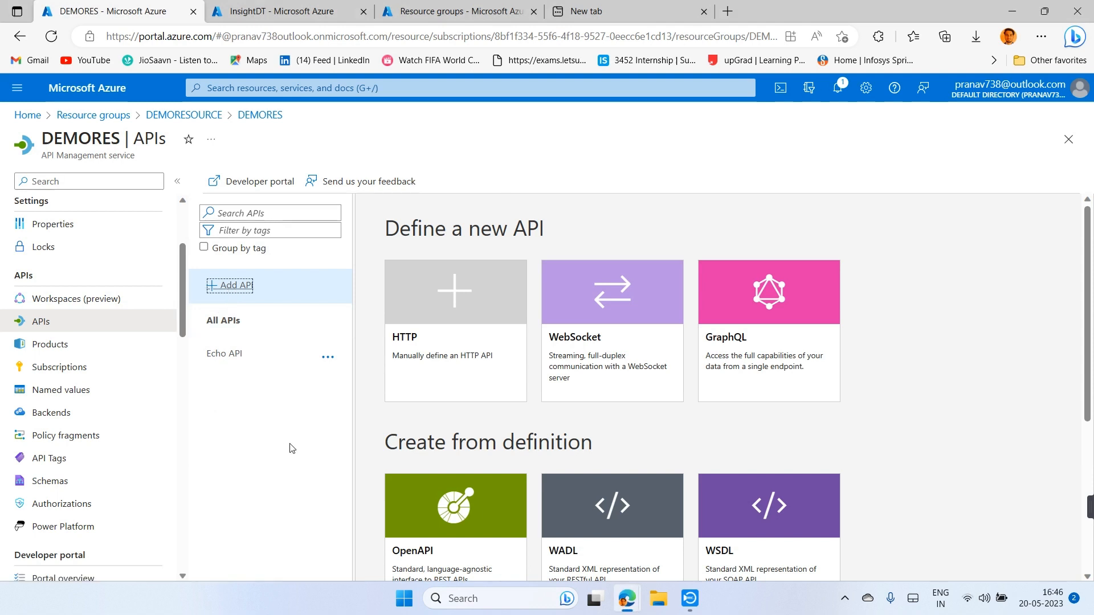
pyautogui.scroll(-3, 413, 399)
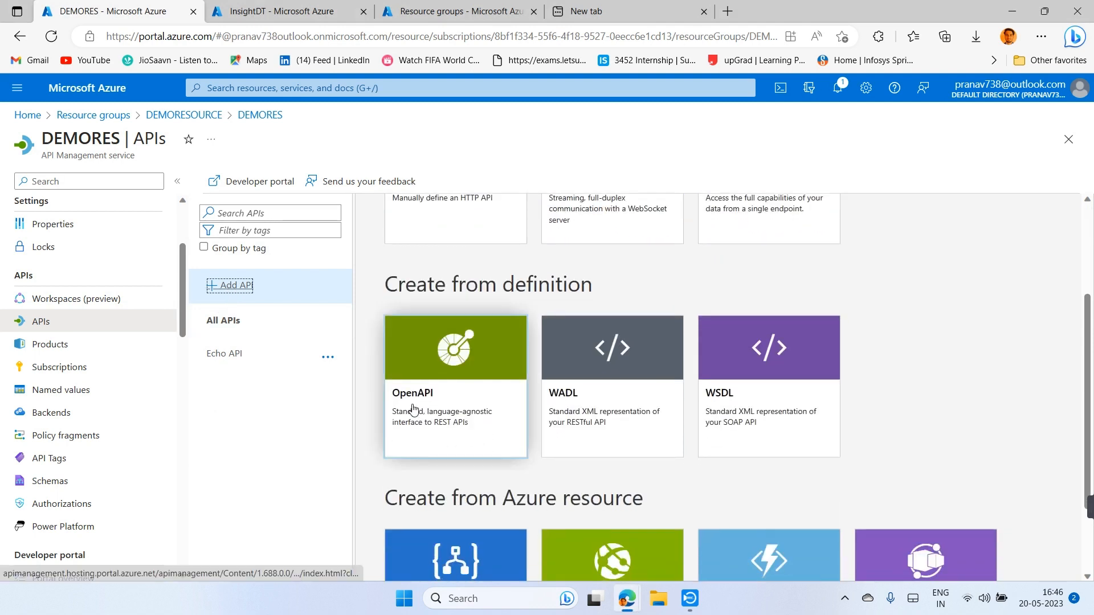
pyautogui.click(438, 374)
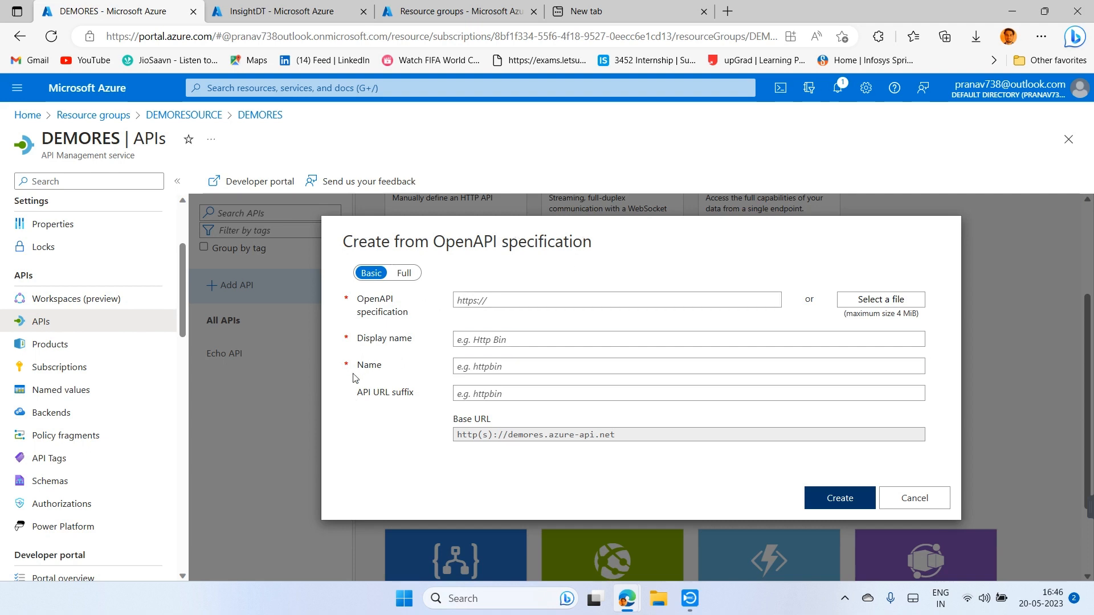
pyautogui.click(400, 274)
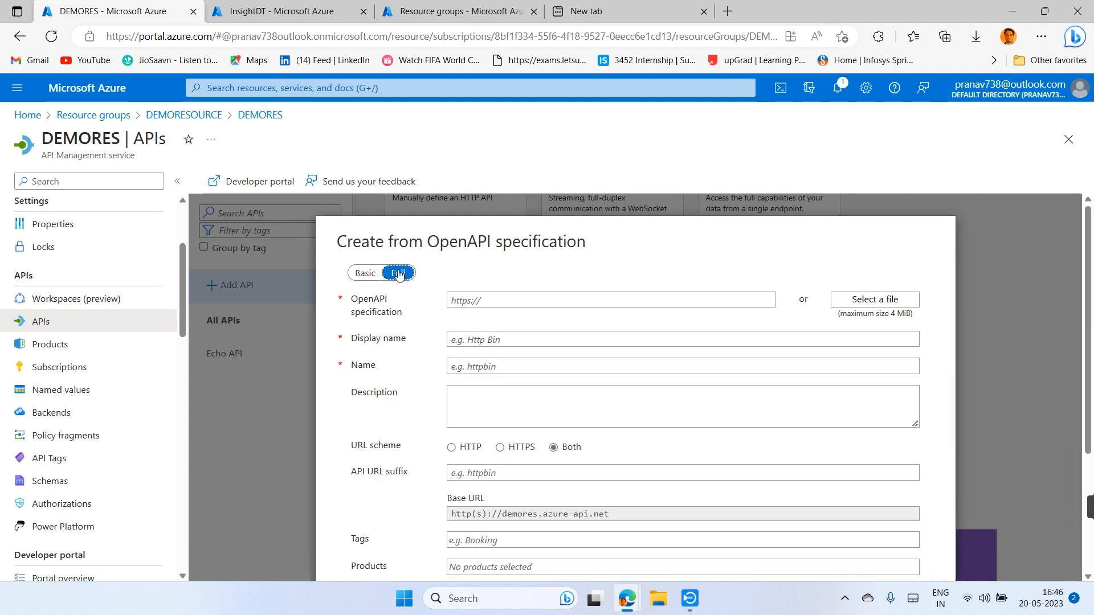
pyautogui.click(374, 377)
pyautogui.scroll(-2, 720, 464)
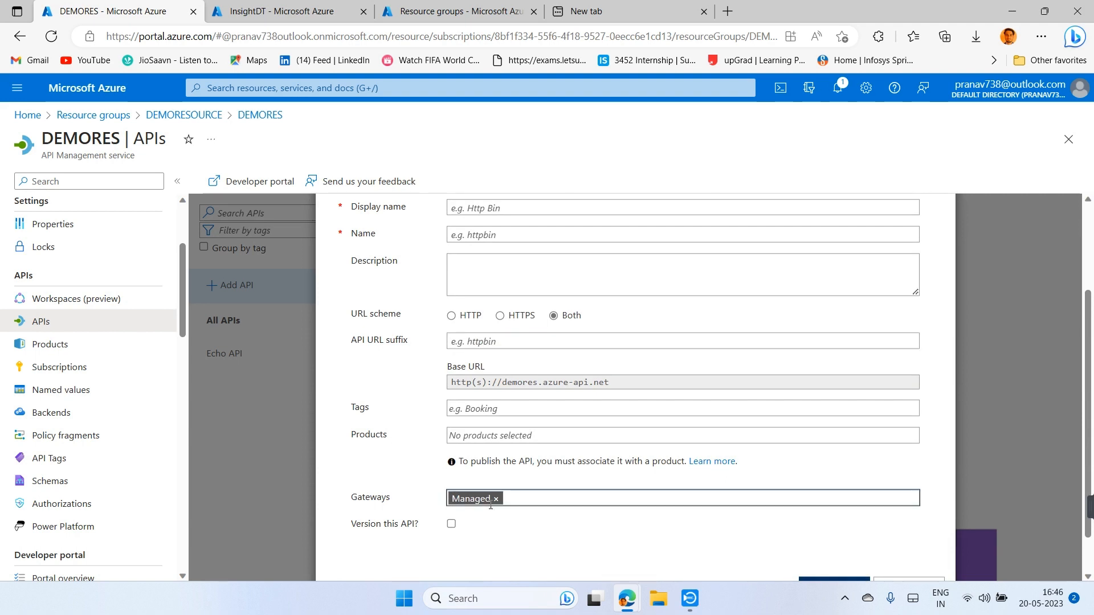
pyautogui.scroll(-1, 491, 505)
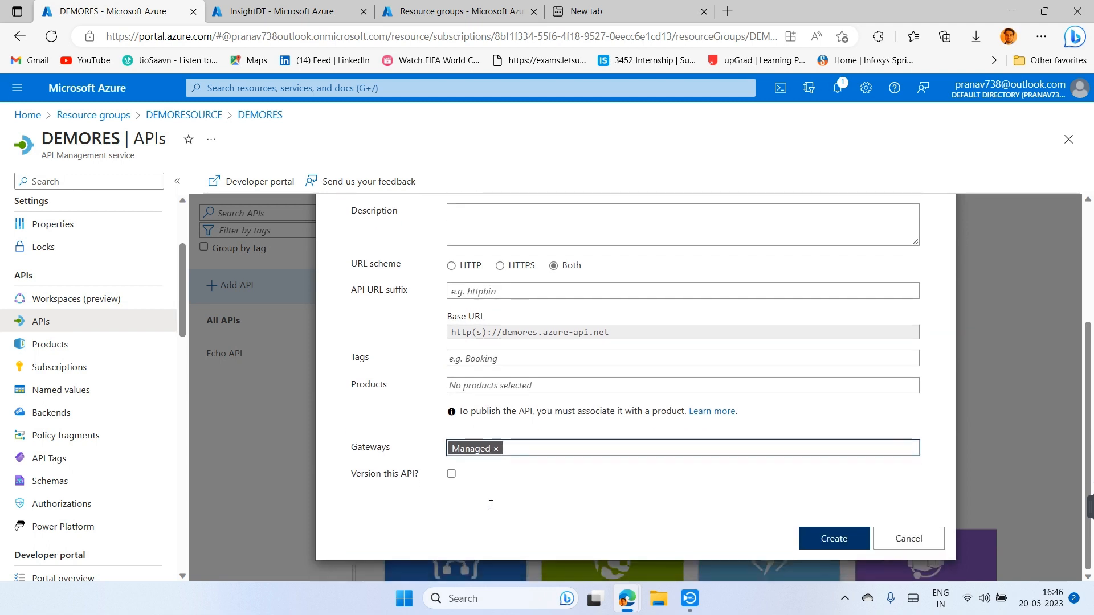
pyautogui.scroll(3, 459, 480)
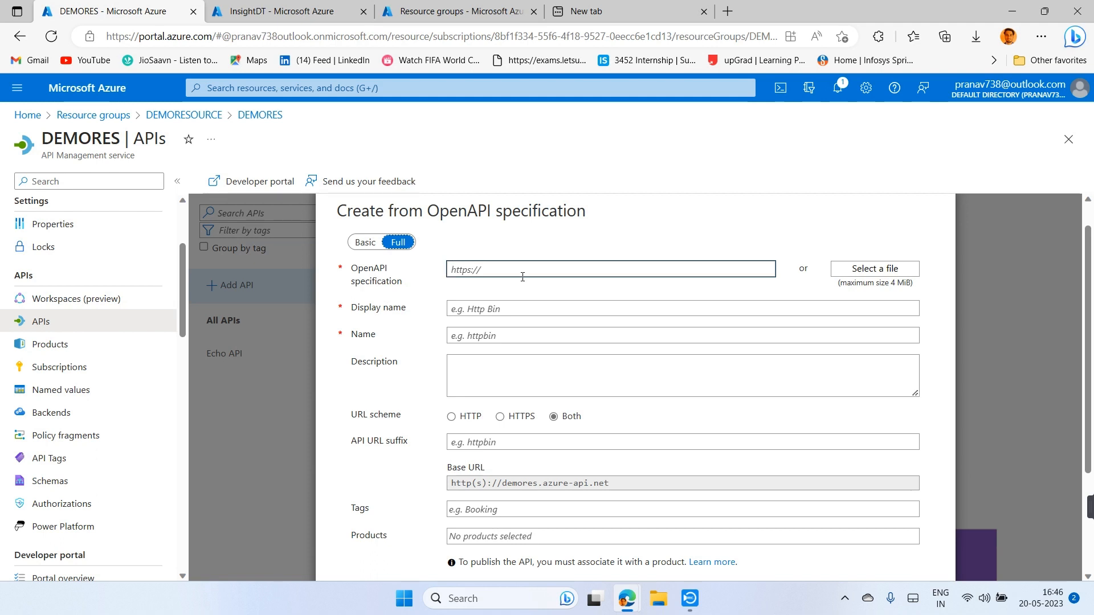
pyautogui.click(482, 270)
pyautogui.click(655, 8)
pyautogui.moveTo(455, 36); pyautogui.dragTo(108, 37)
pyautogui.hotkey('ctrl', 'c')
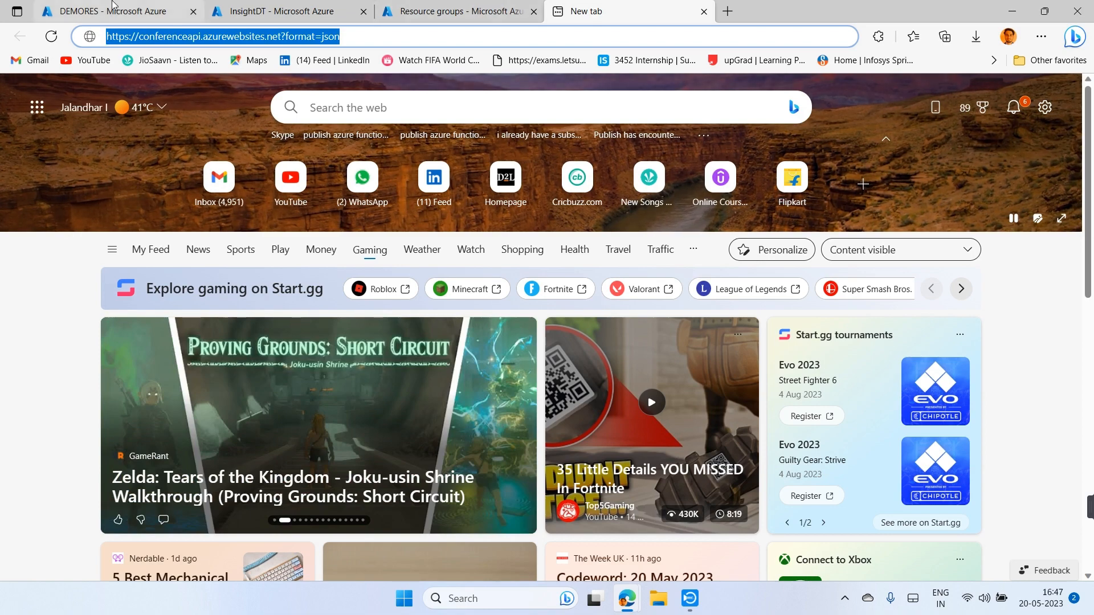
pyautogui.click(113, 7)
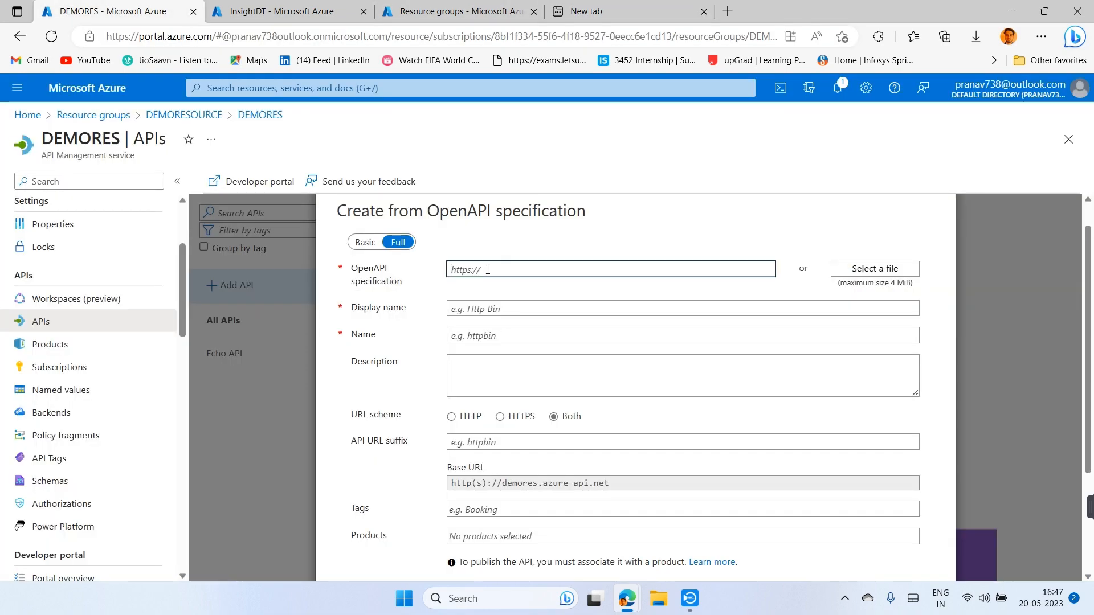
pyautogui.hotkey('ctrl', 'v')
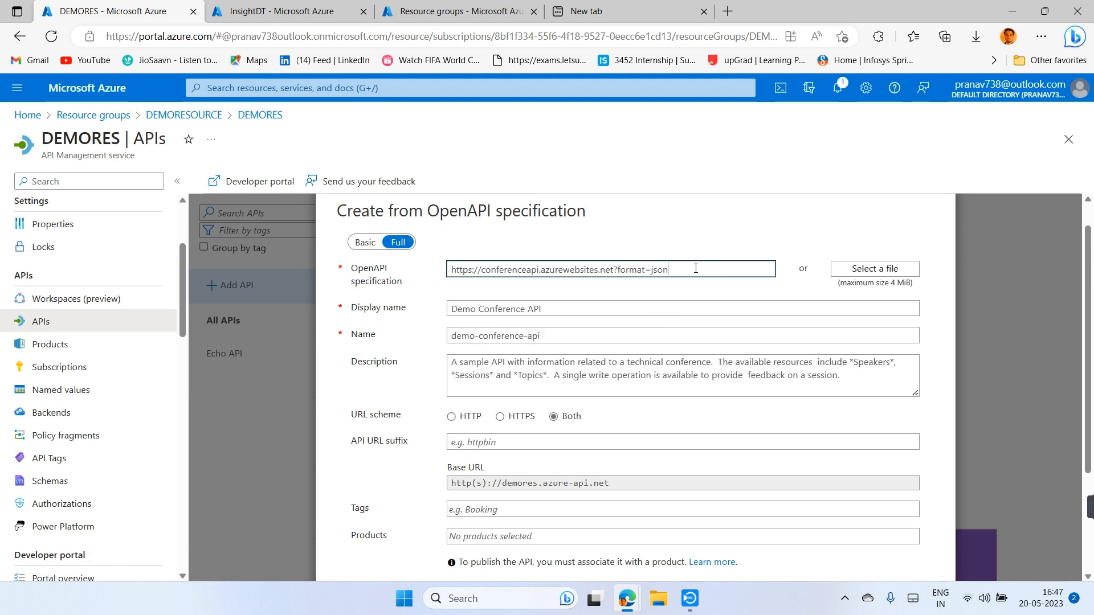
# - Review the name and description filled in for the conference API and set its URL scheme to HTTPS
pyautogui.scroll(-1, 623, 419)
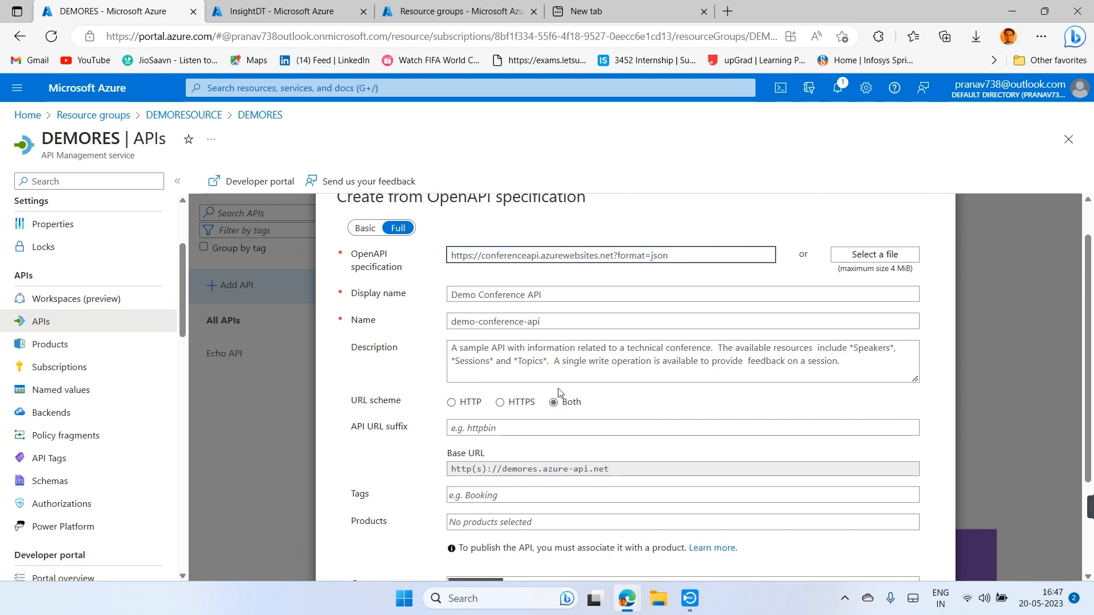
pyautogui.scroll(-1, 561, 393)
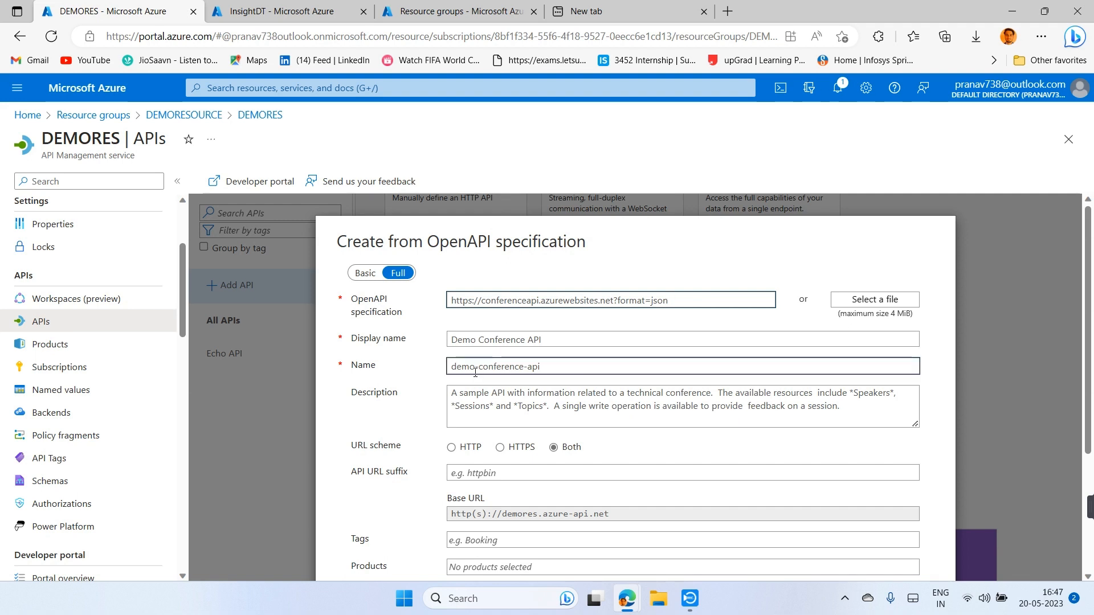
pyautogui.scroll(-1, 475, 372)
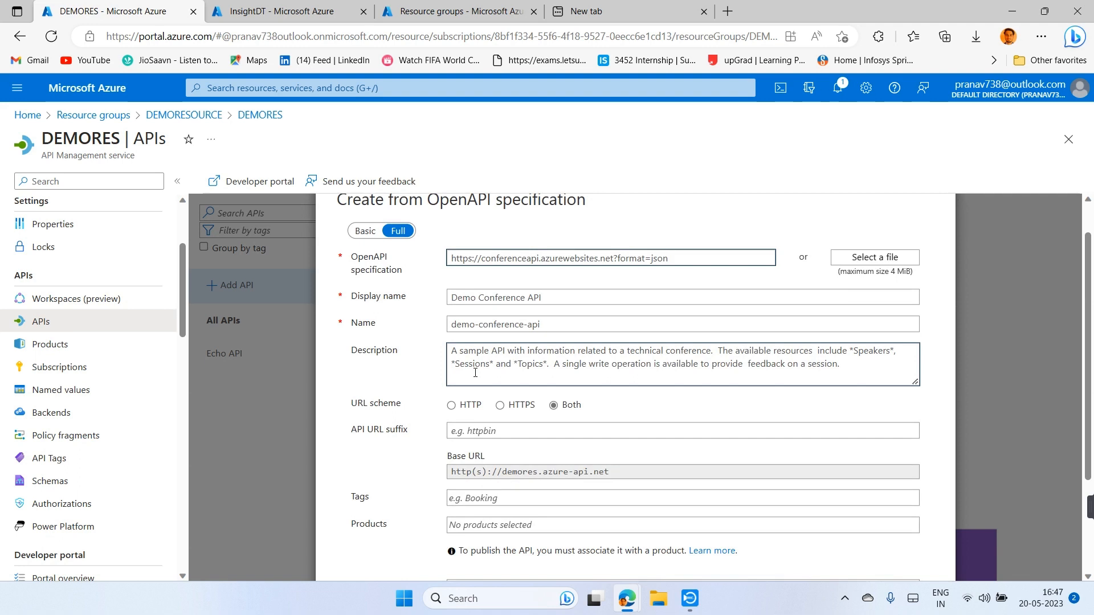
pyautogui.scroll(-1, 475, 372)
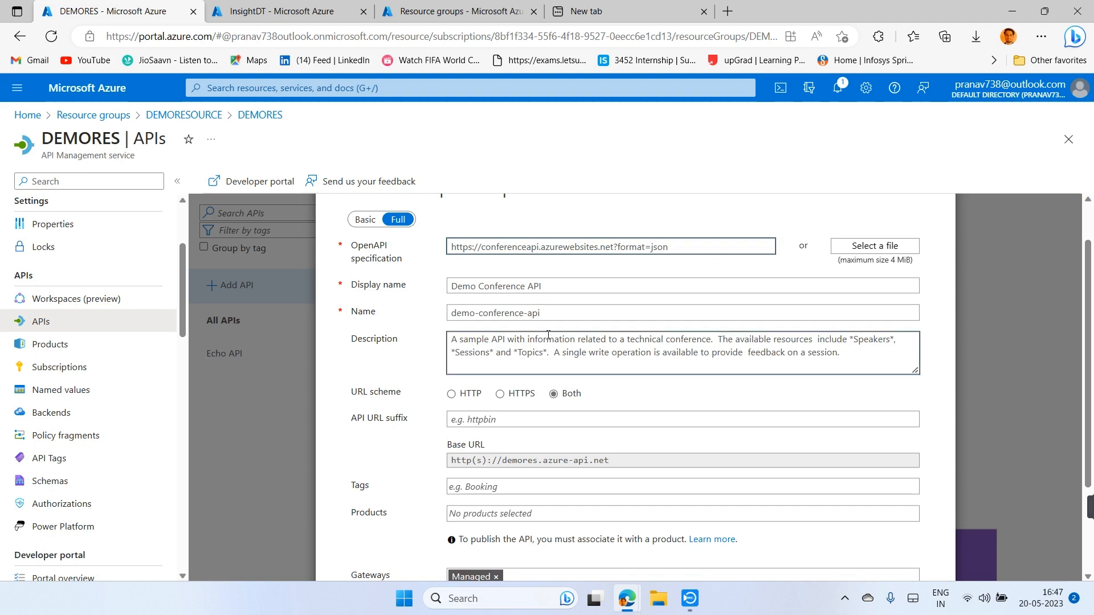
pyautogui.scroll(-1, 348, 391)
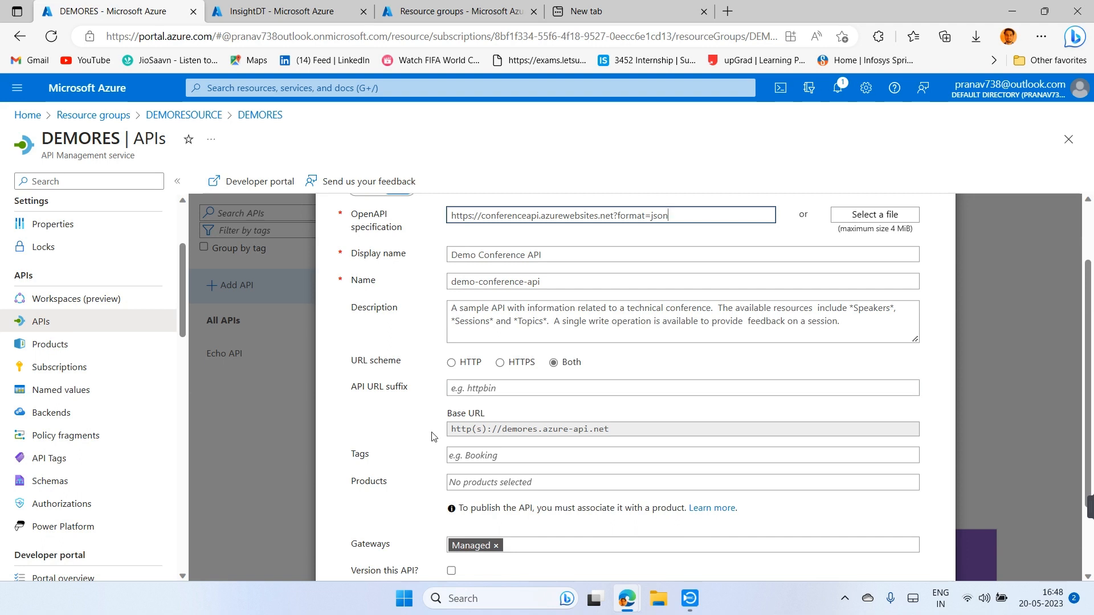
pyautogui.scroll(-1, 501, 365)
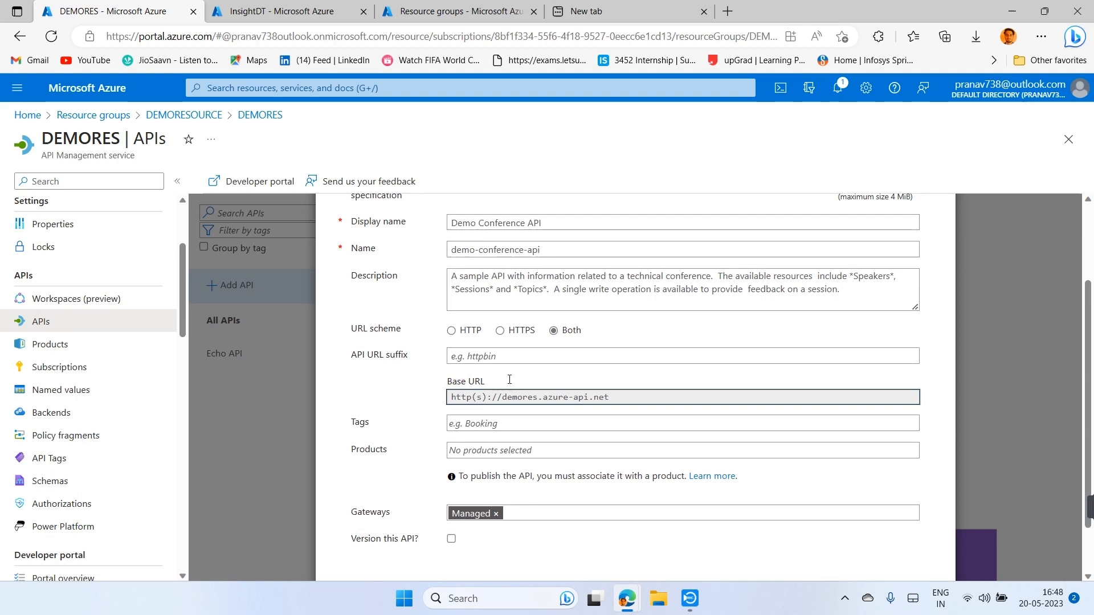
pyautogui.click(500, 331)
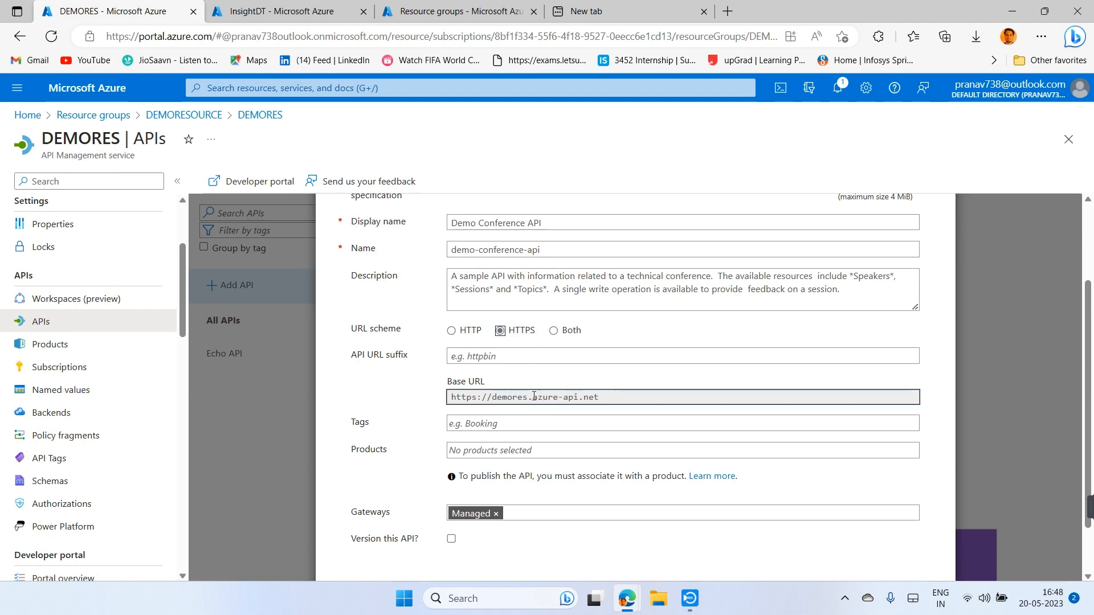
# - Check the remaining settings of the Demo Conference API, leaving the URL suffix, tags and products empty, and create it
pyautogui.scroll(-1, 534, 395)
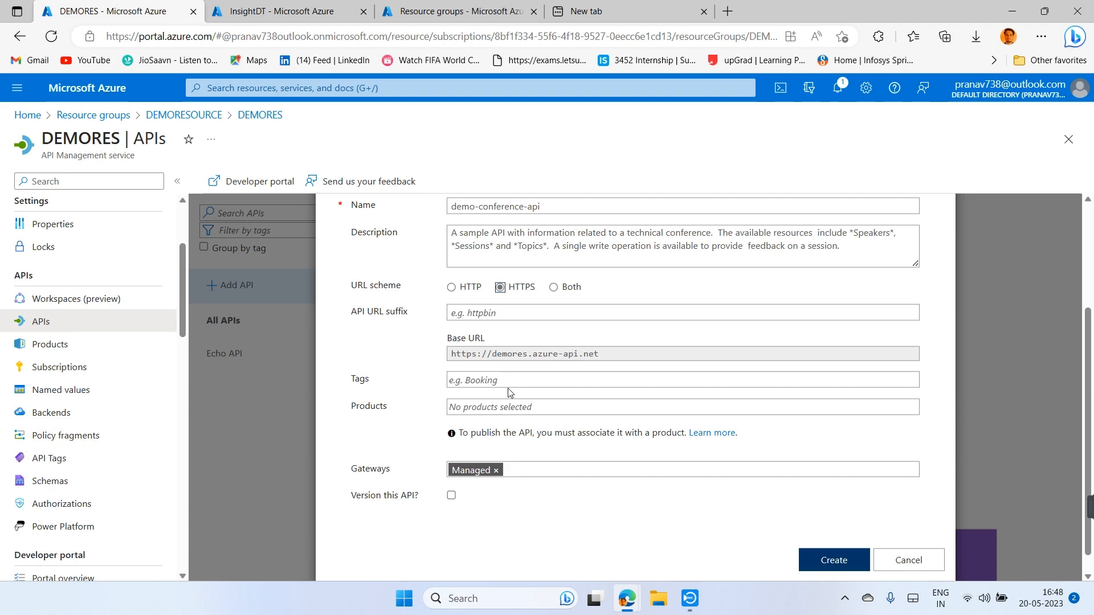
pyautogui.scroll(-1, 528, 390)
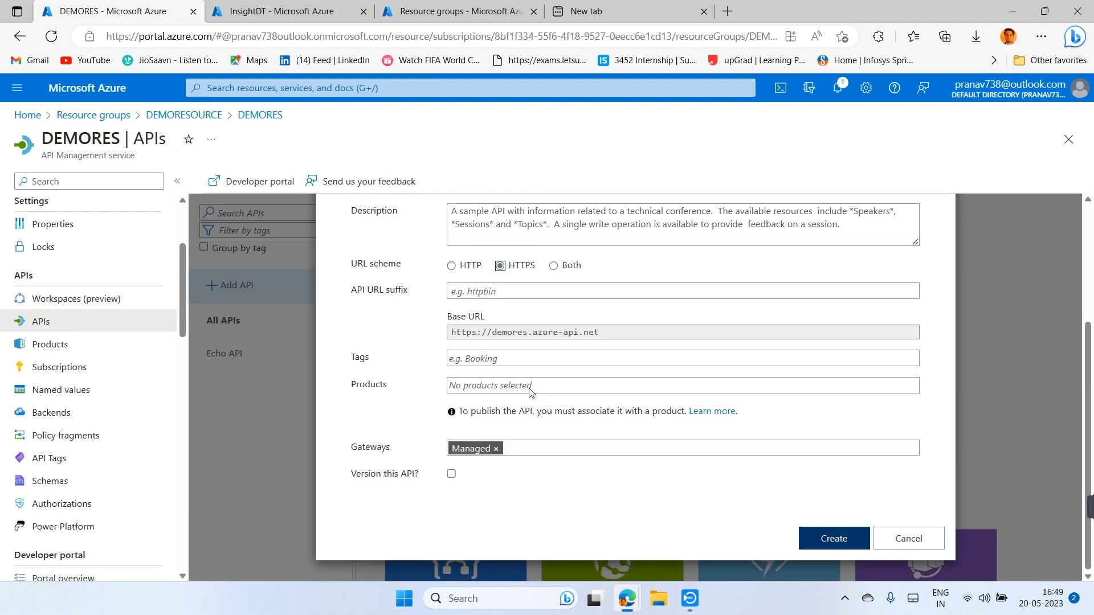
pyautogui.scroll(3, 530, 392)
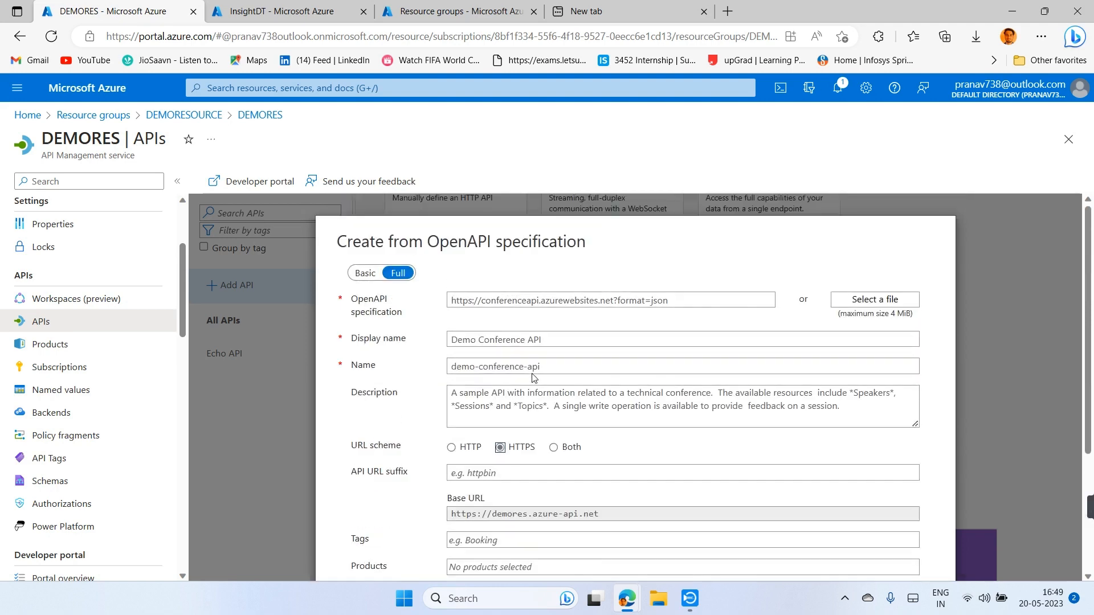
pyautogui.scroll(-1, 533, 374)
pyautogui.scroll(-3, 533, 374)
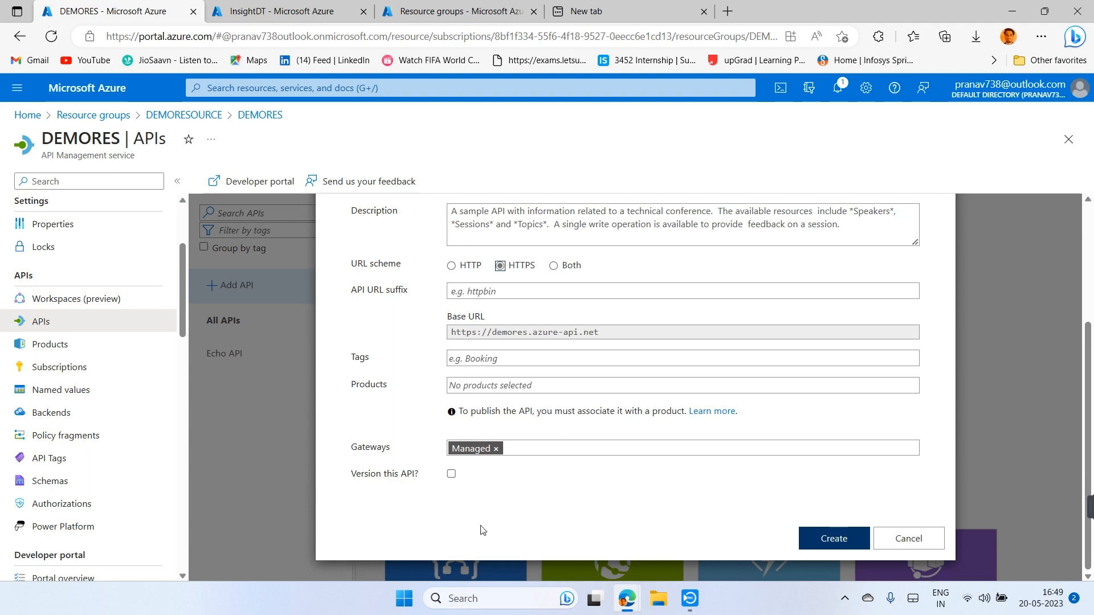
pyautogui.click(850, 548)
pyautogui.click(833, 535)
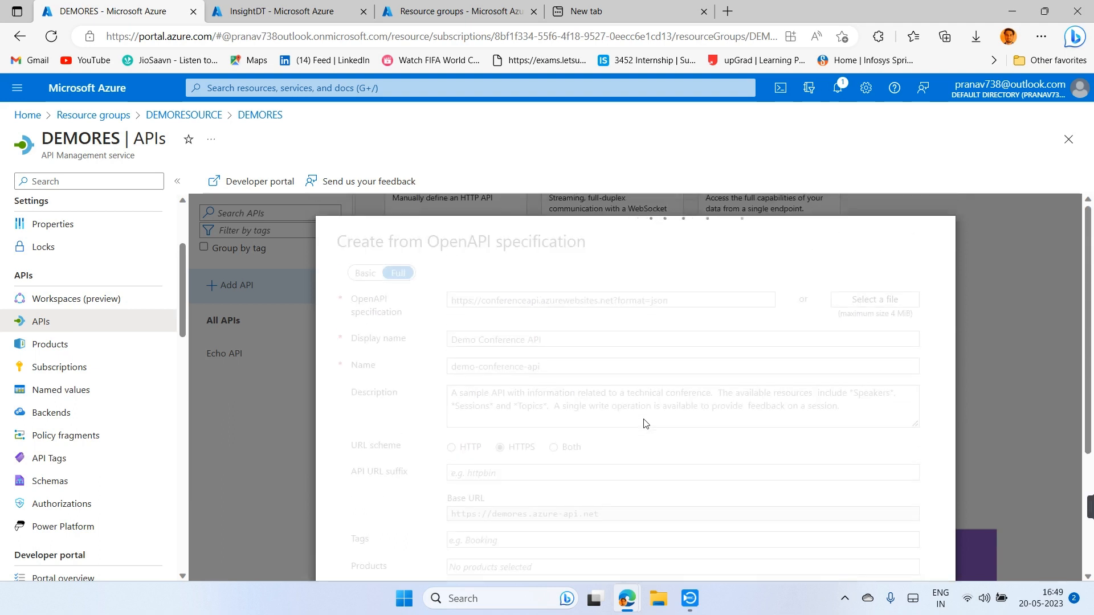
# - Examine the list of operations imported for the Demo Conference API
pyautogui.scroll(-1, 645, 423)
pyautogui.scroll(1, 646, 423)
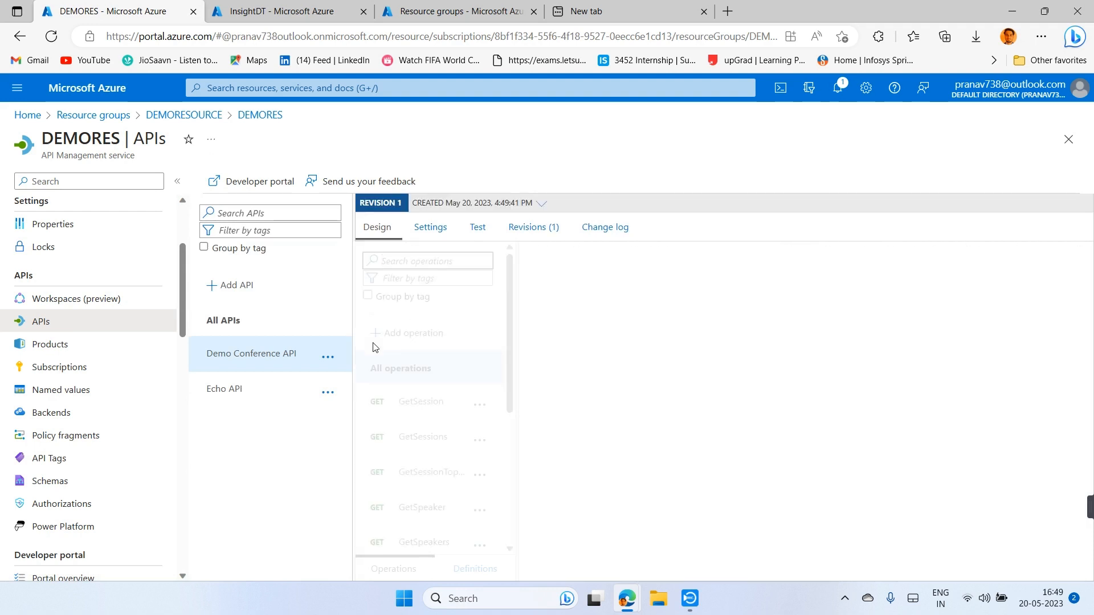
pyautogui.scroll(-2, 388, 414)
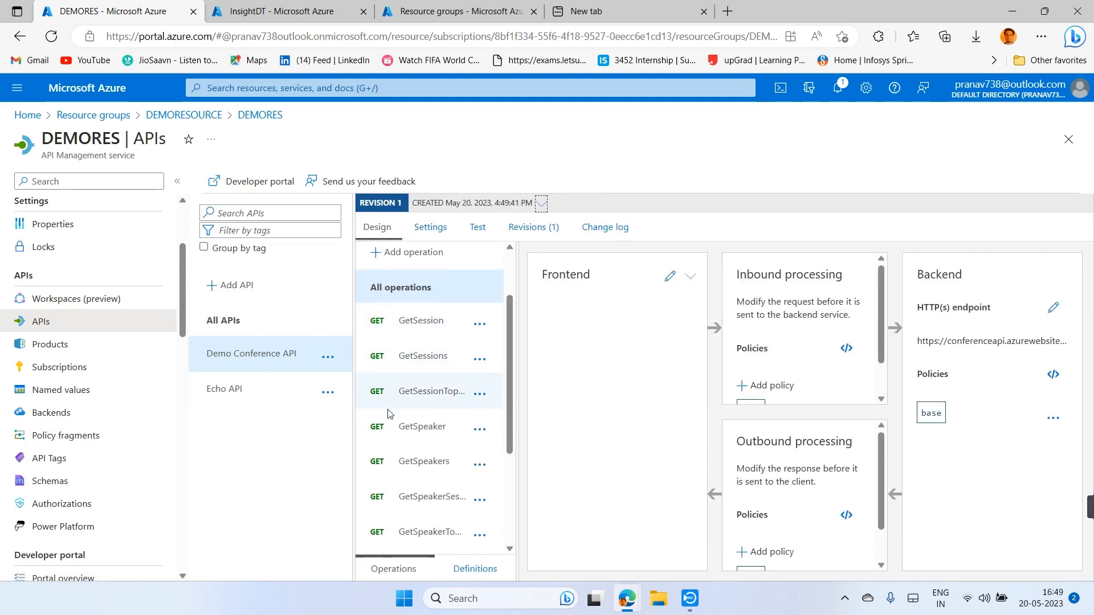
pyautogui.scroll(-4, 388, 413)
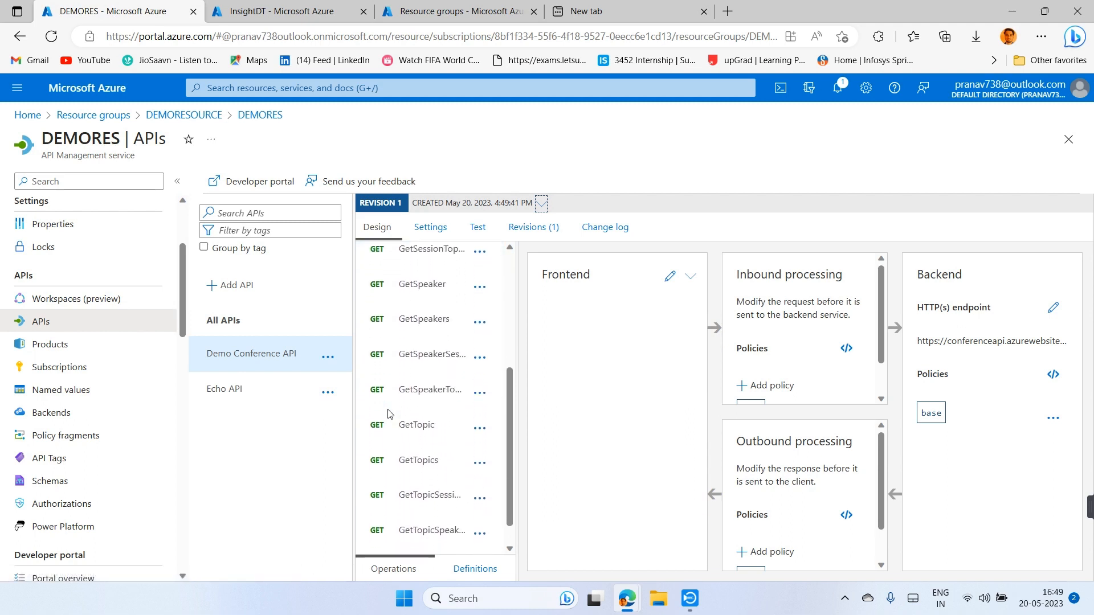
pyautogui.scroll(-1, 389, 414)
pyautogui.scroll(3, 388, 414)
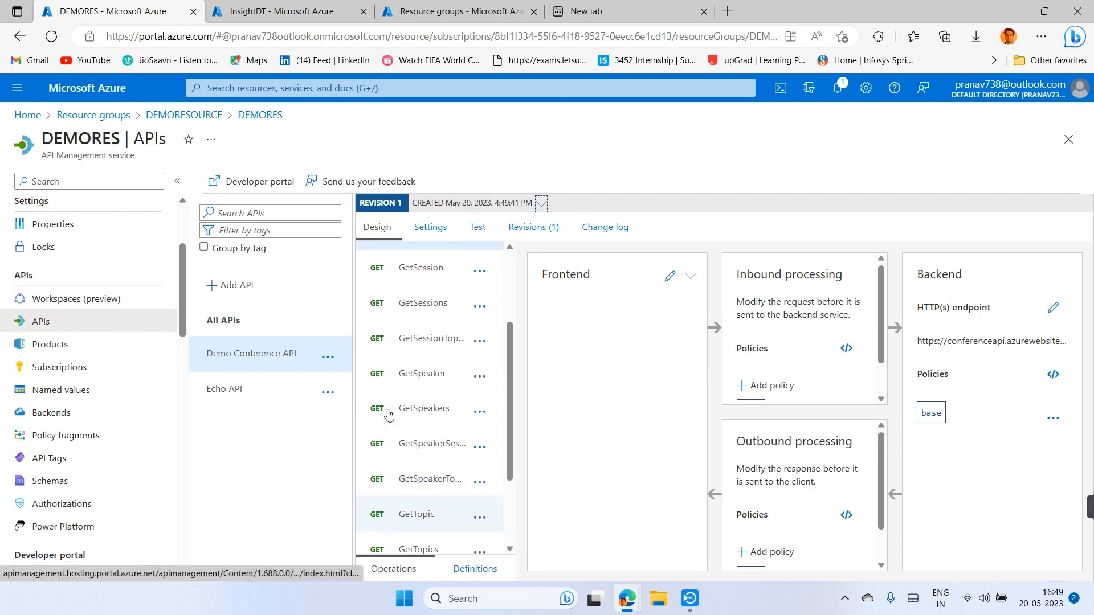
pyautogui.scroll(3, 388, 415)
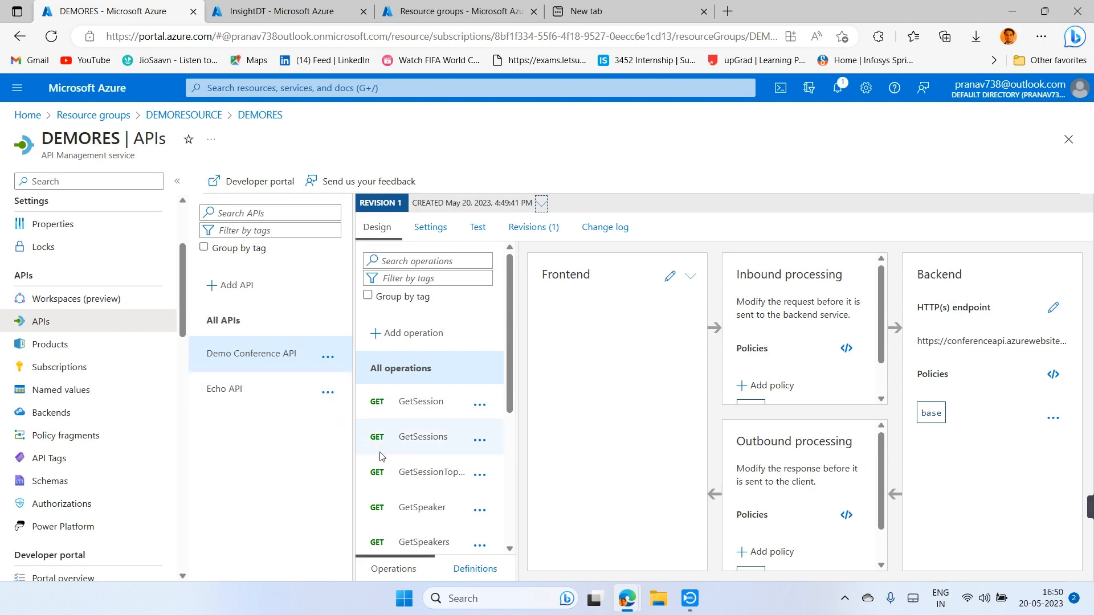
pyautogui.scroll(-5, 382, 456)
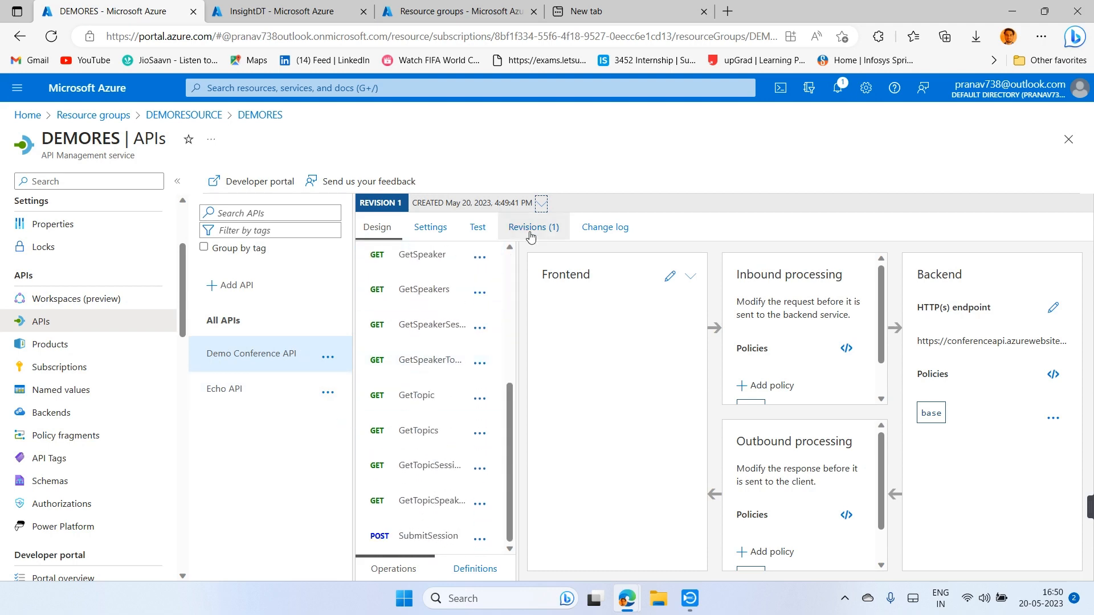
pyautogui.click(675, 8)
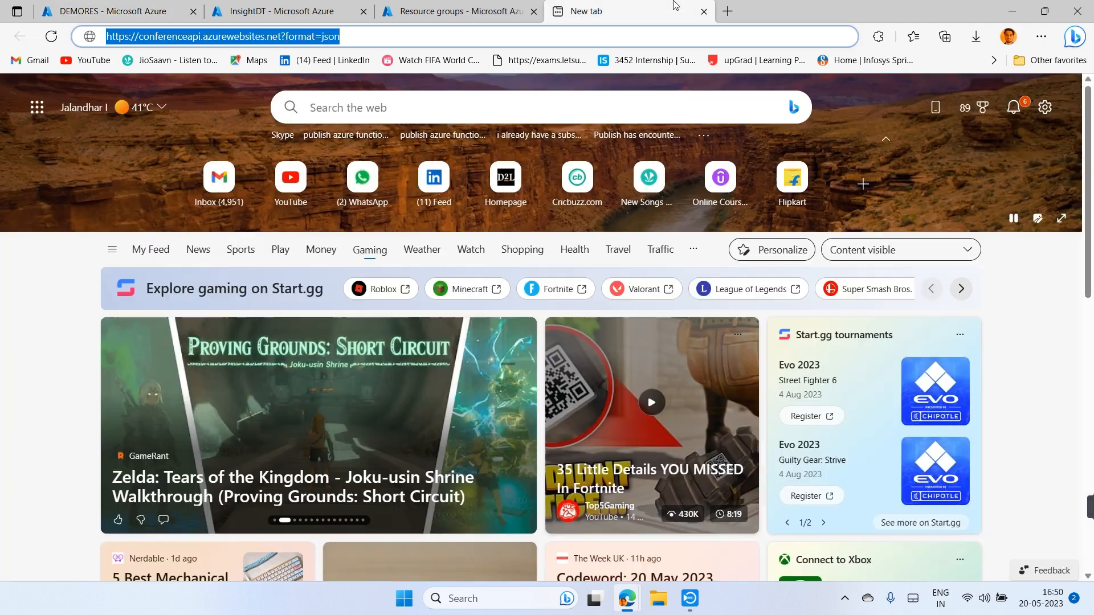
pyautogui.click(535, 36)
pyautogui.press('Return')
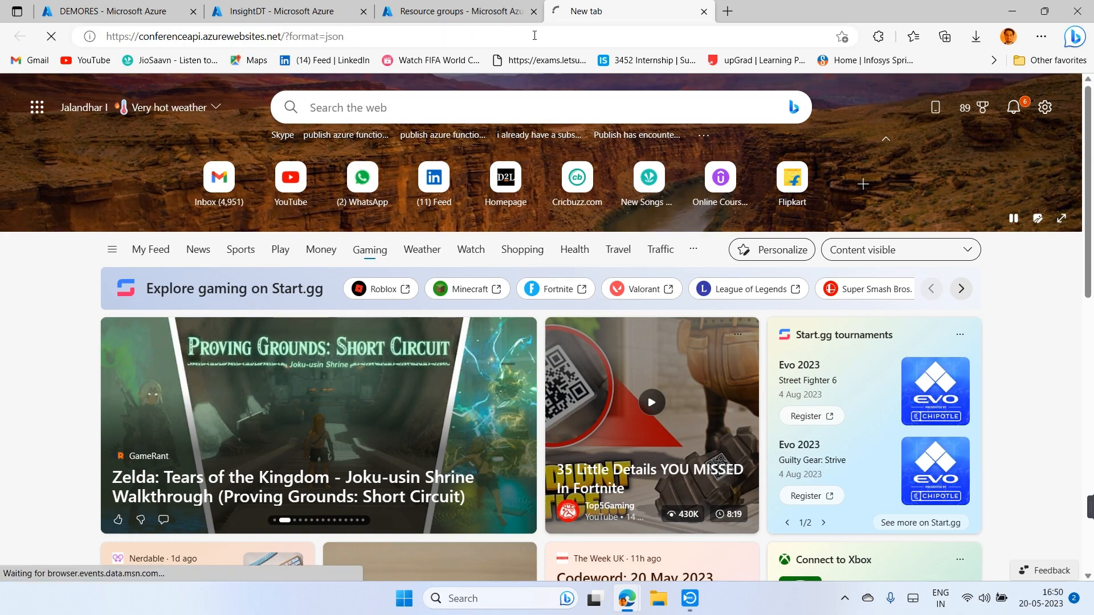
pyautogui.scroll(-12, 462, 133)
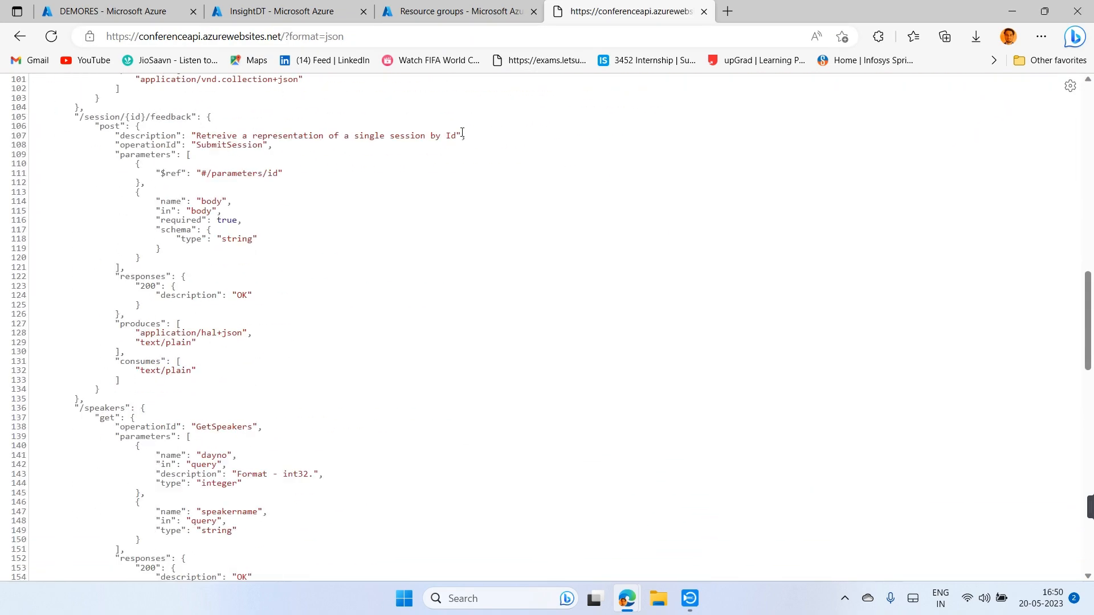
pyautogui.scroll(-20, 462, 133)
pyautogui.scroll(20, 462, 133)
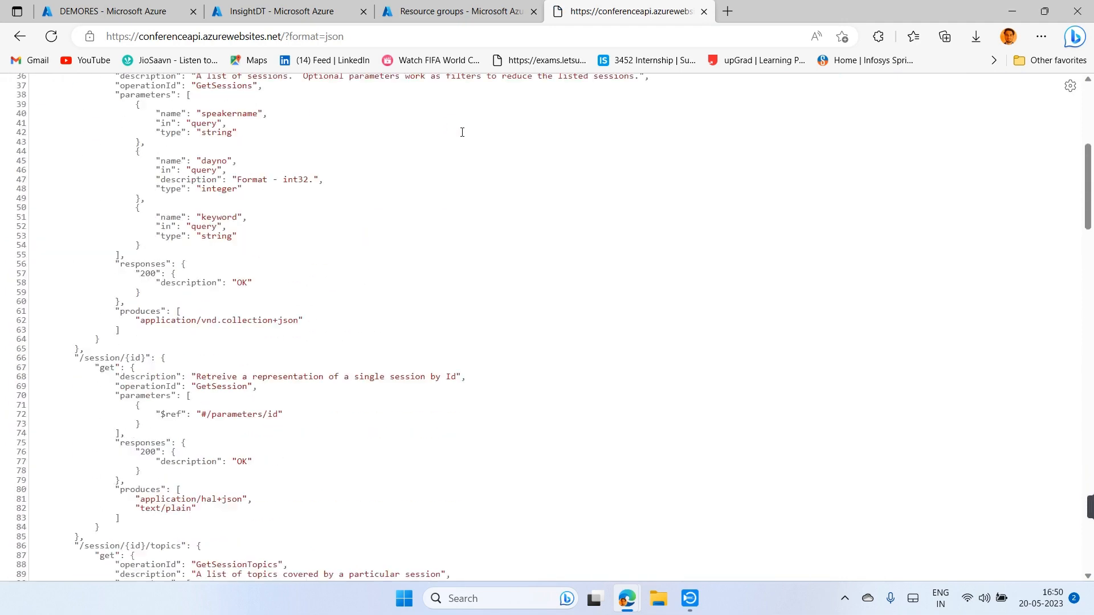
pyautogui.scroll(10, 463, 133)
# - Return to the DEMORES portal page and compare the Demo Conference API's imported operations with the specification
pyautogui.click(155, 5)
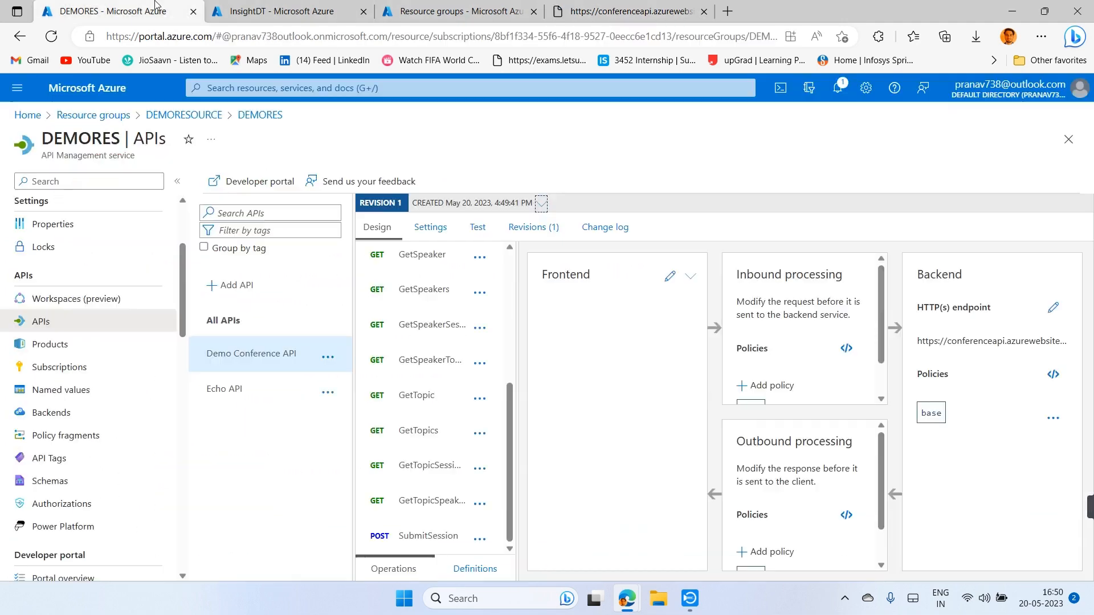
pyautogui.scroll(5, 469, 392)
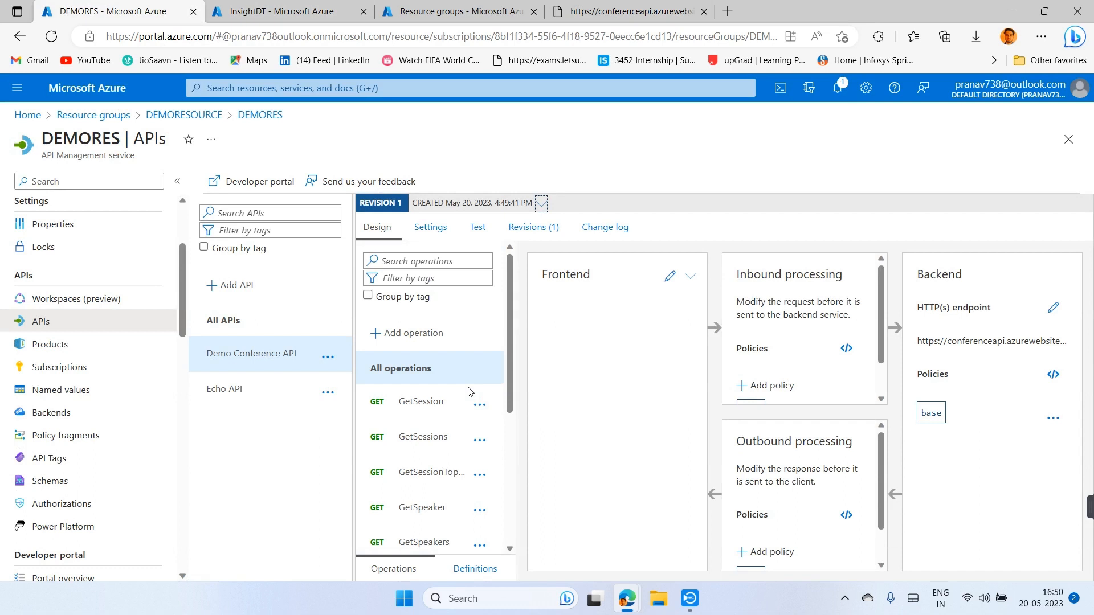
pyautogui.scroll(-5, 455, 416)
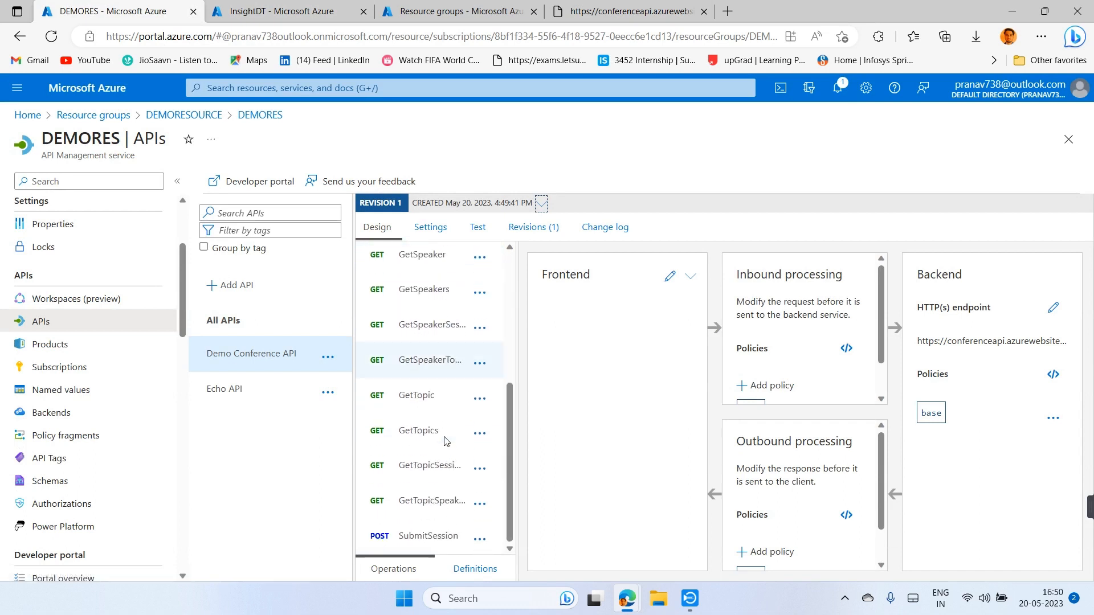
pyautogui.scroll(5, 446, 442)
pyautogui.scroll(-5, 451, 422)
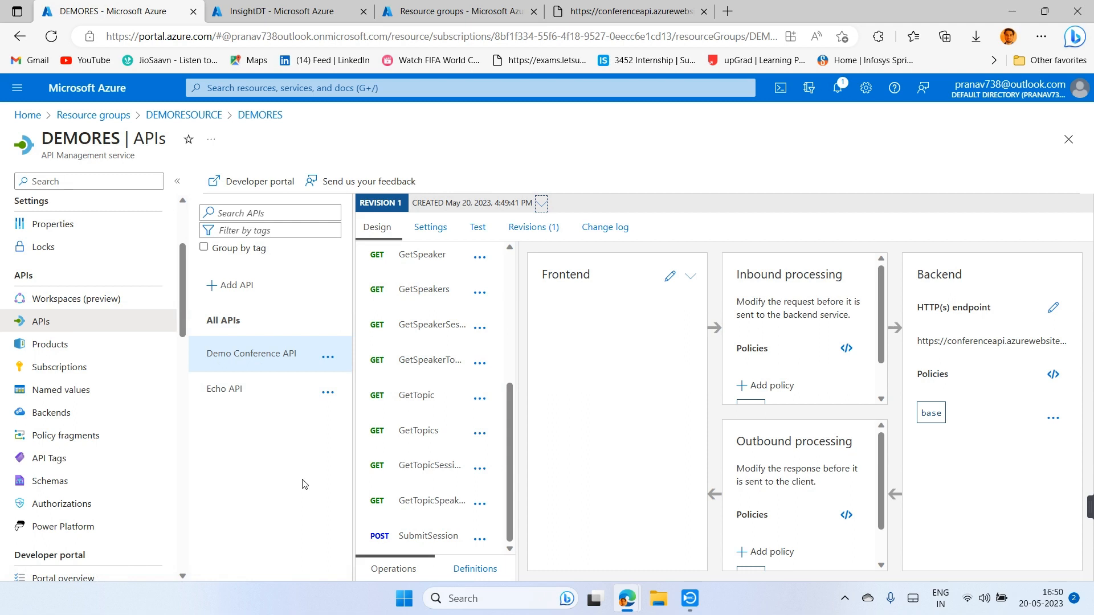
# - Open the test console for the Demo Conference API's GetTopics operation and review its parameters, headers and request URL
pyautogui.click(252, 354)
pyautogui.click(479, 226)
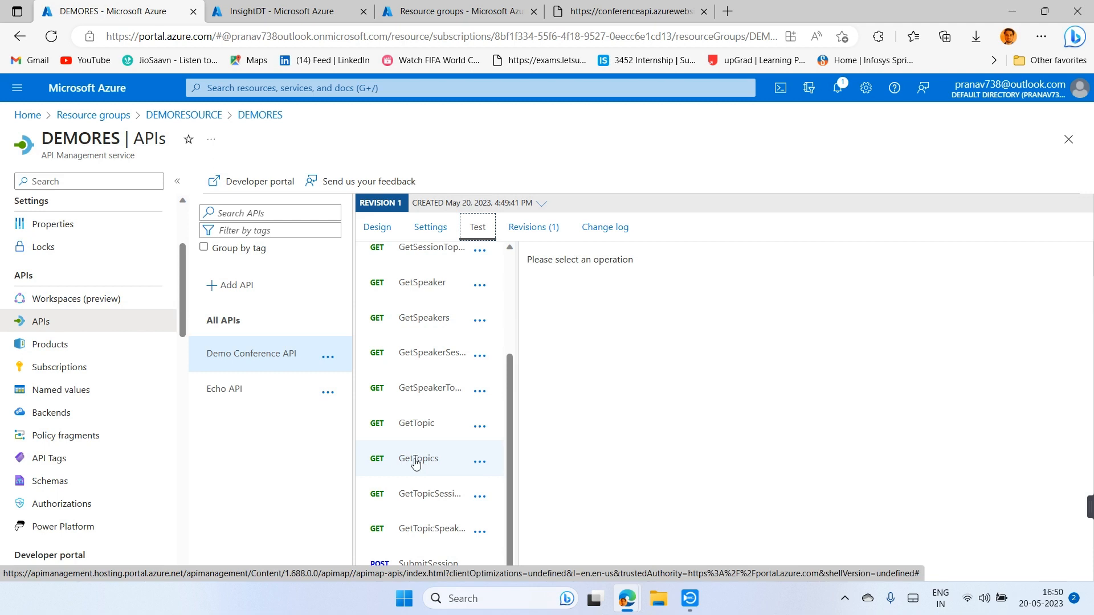
pyautogui.click(416, 463)
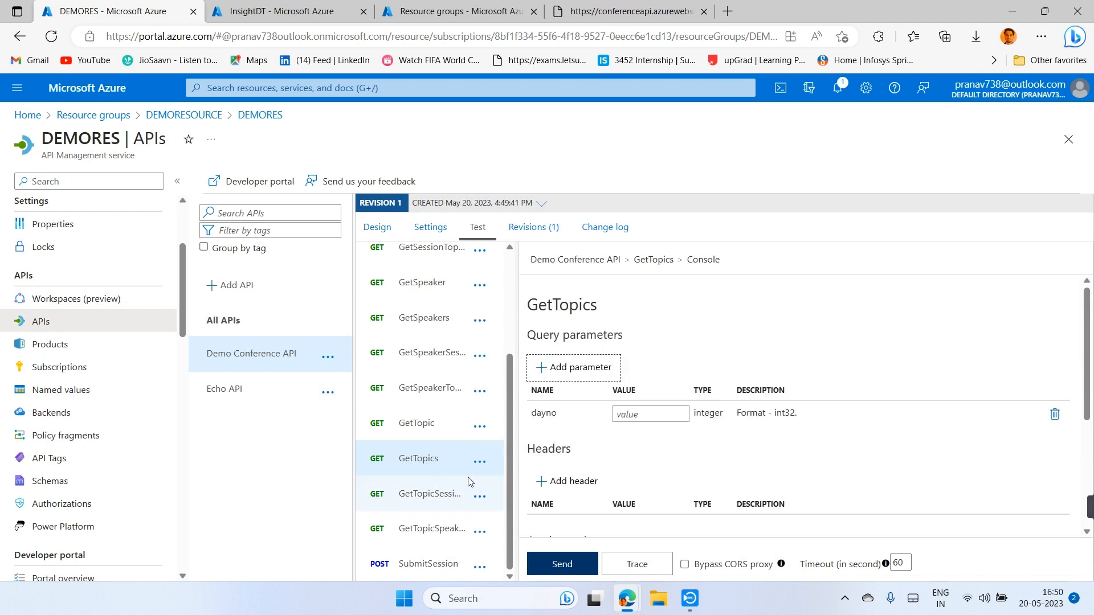
pyautogui.scroll(-1, 624, 473)
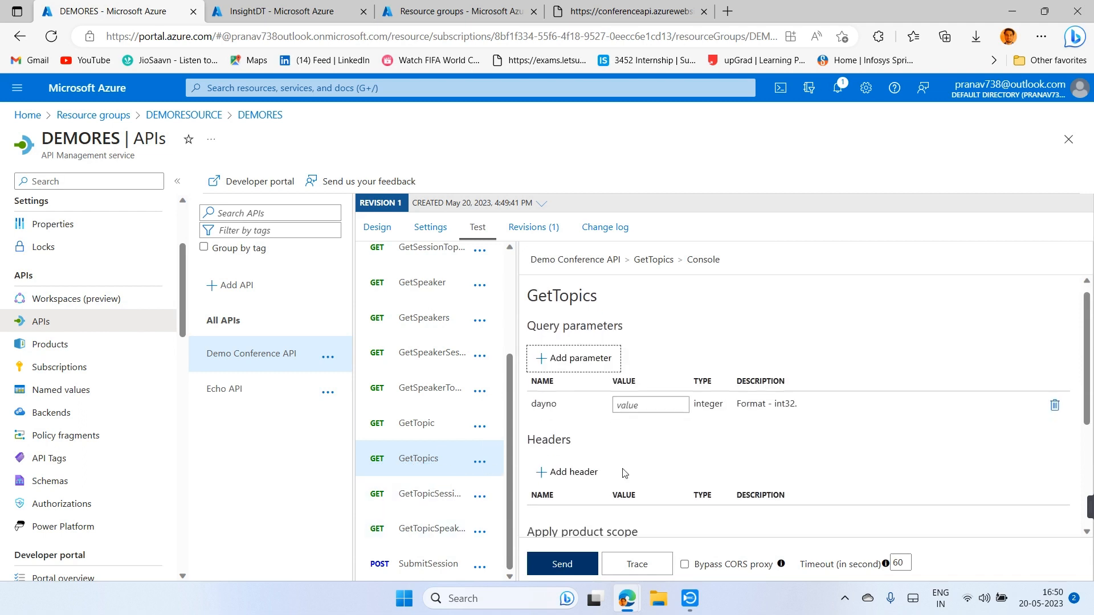
pyautogui.scroll(-3, 625, 473)
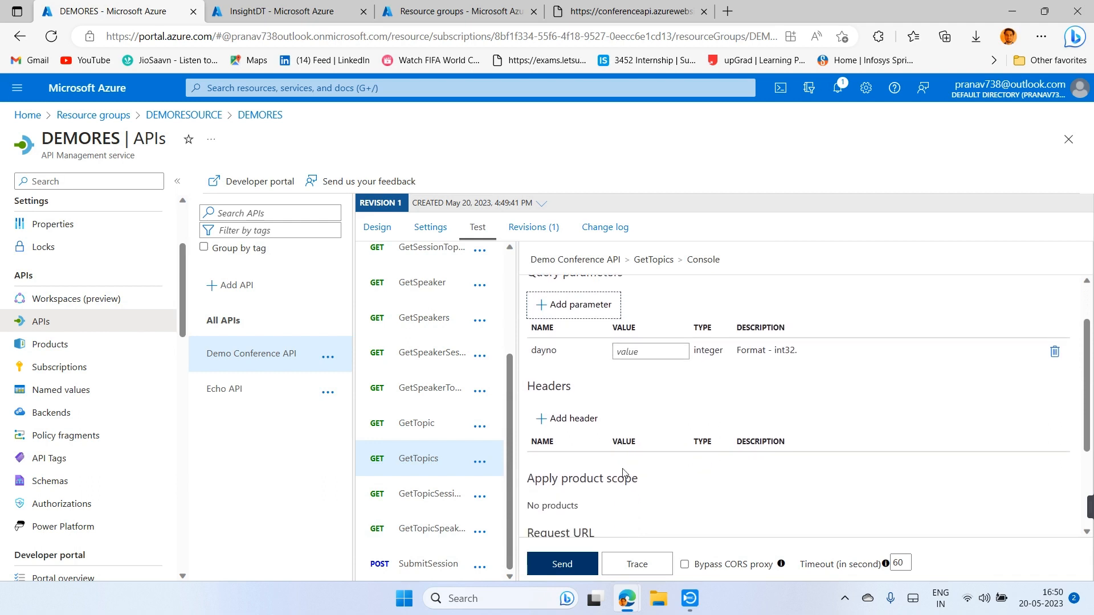
pyautogui.scroll(-5, 682, 432)
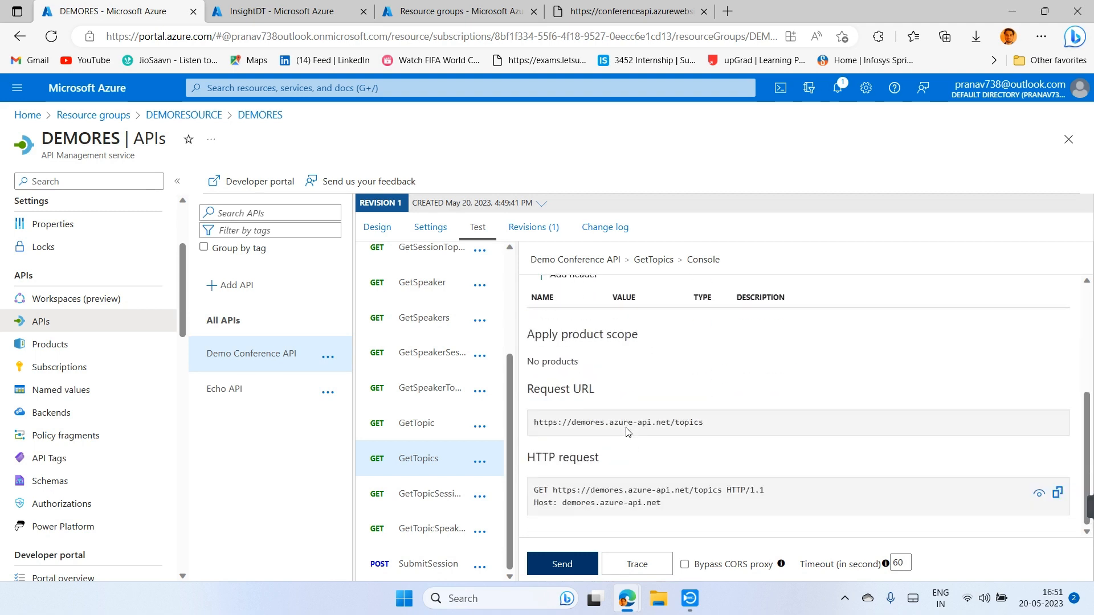
# - Send the GetTopics test request with dayno left empty and examine the HTTP response's status, headers and JSON body
pyautogui.click(561, 563)
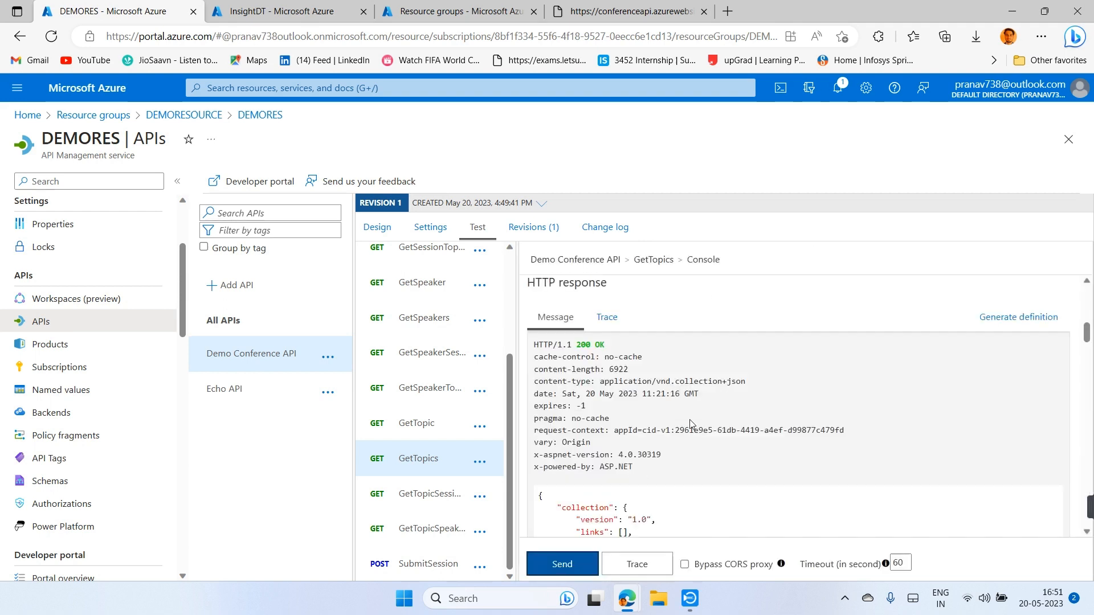
pyautogui.scroll(1, 626, 445)
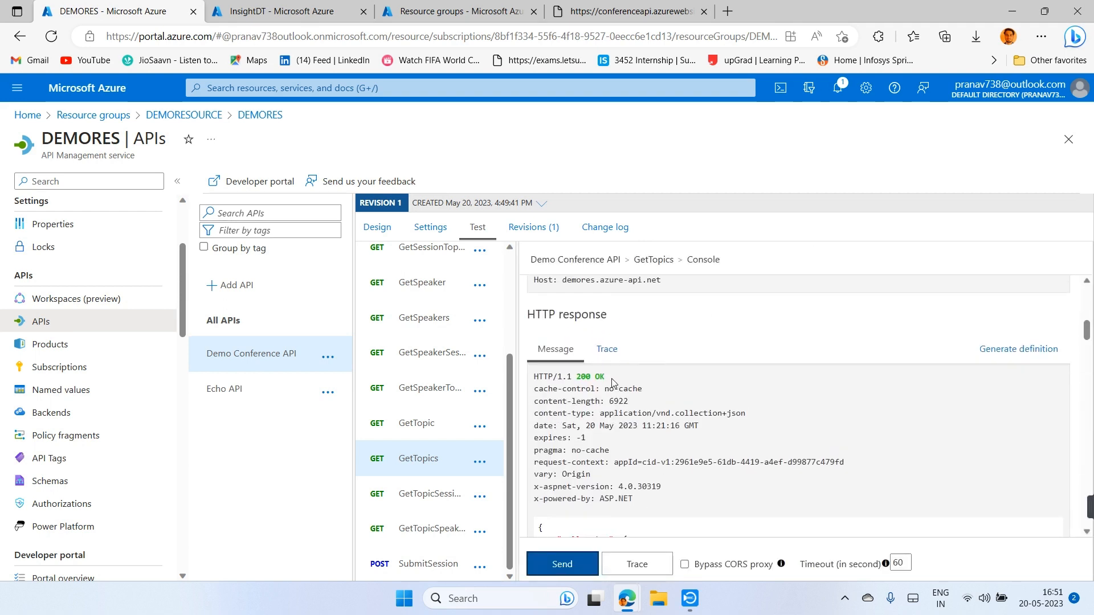
pyautogui.scroll(-5, 609, 381)
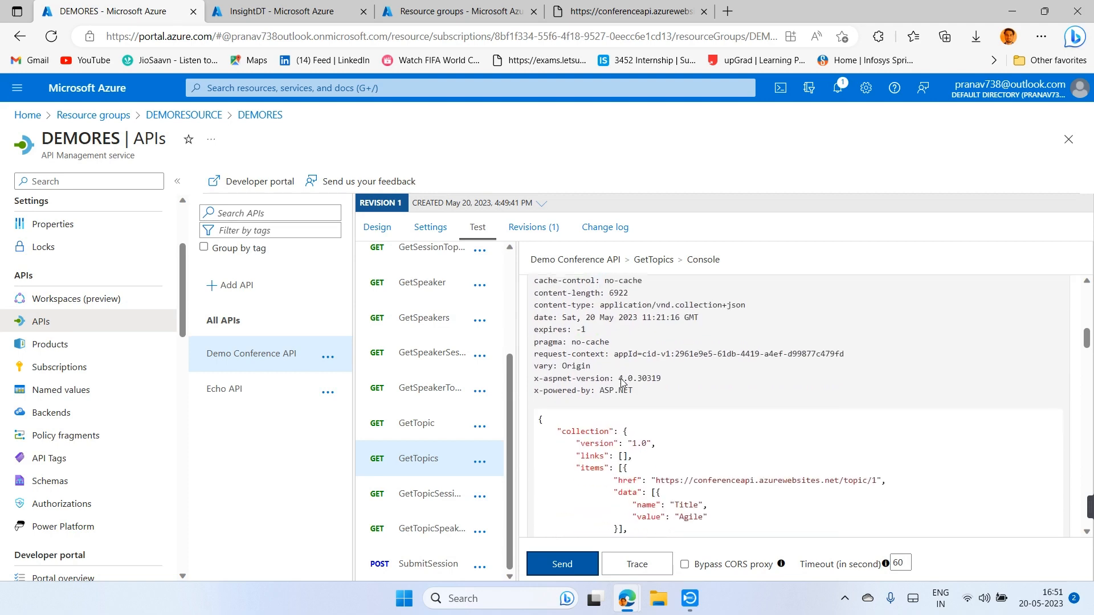
pyautogui.scroll(-8, 623, 383)
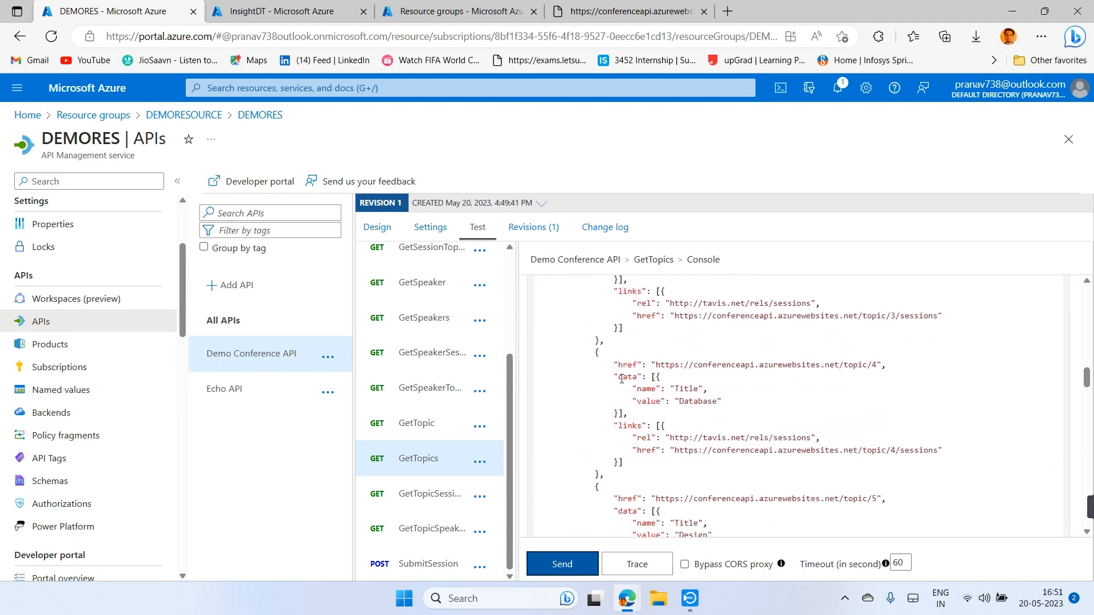